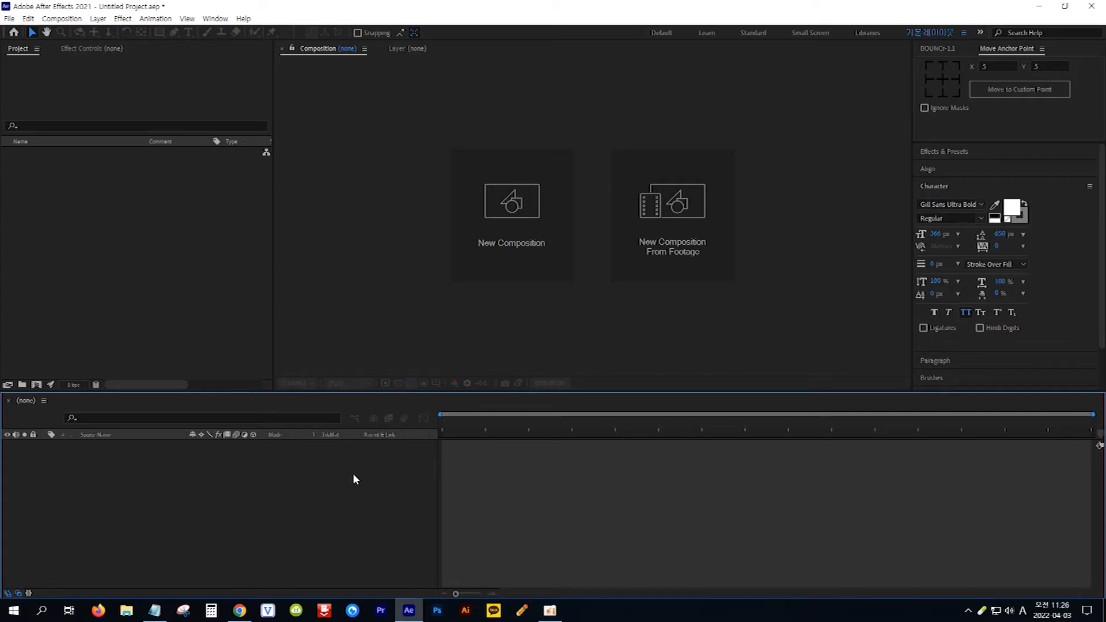
# Step: Create a 10-second HDTV 1080 29.97 composition and add a text layer reading INTRO
pyautogui.click(508, 241)
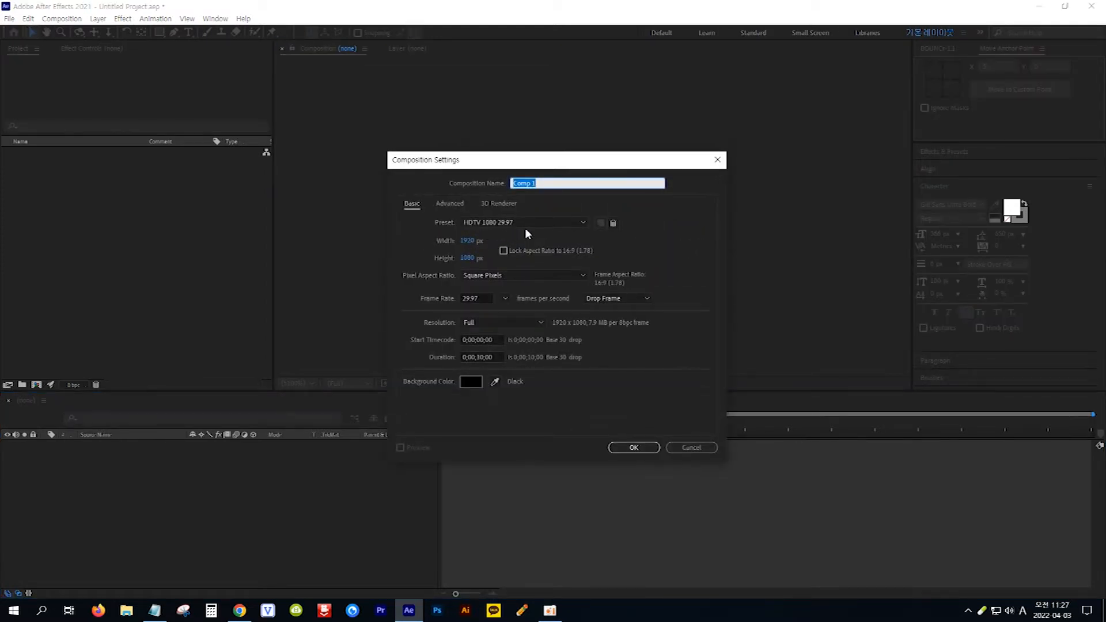
pyautogui.click(634, 449)
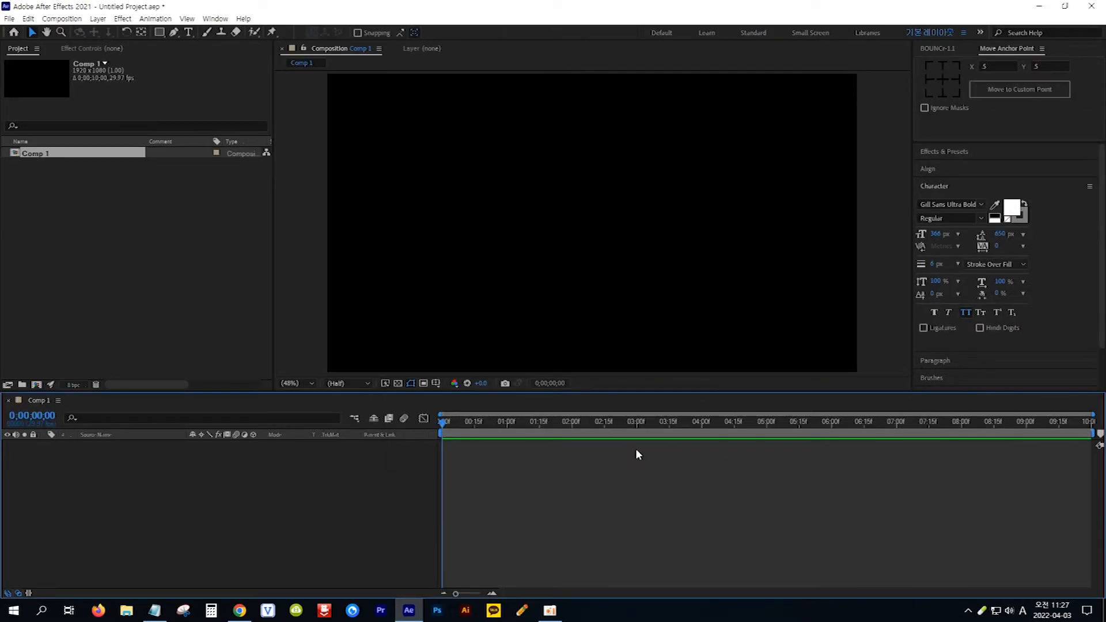
pyautogui.click(187, 32)
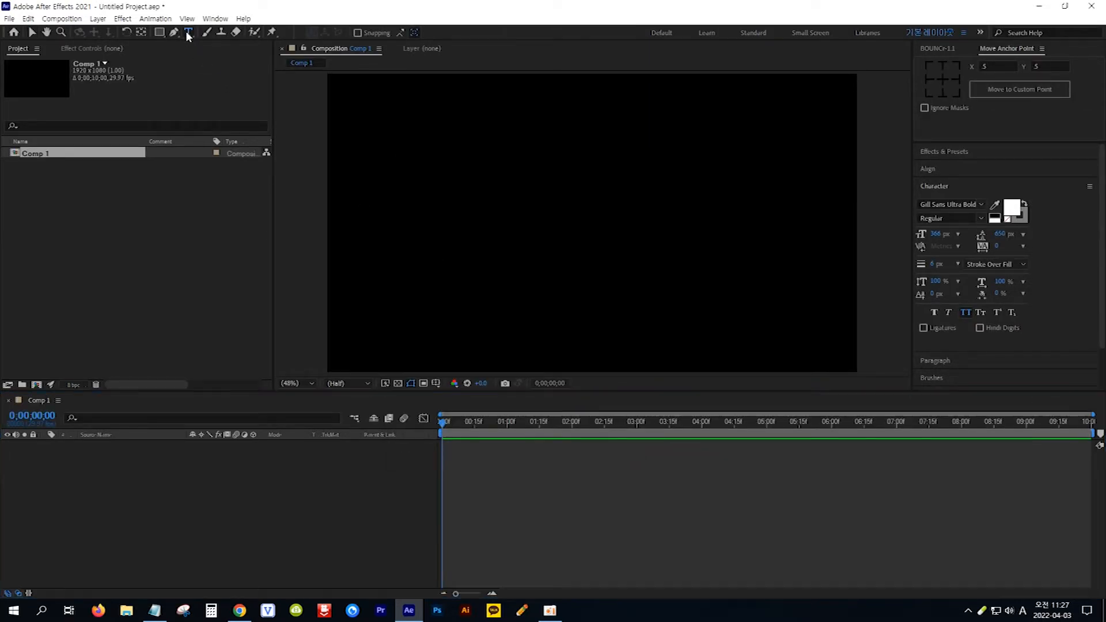
pyautogui.click(572, 229)
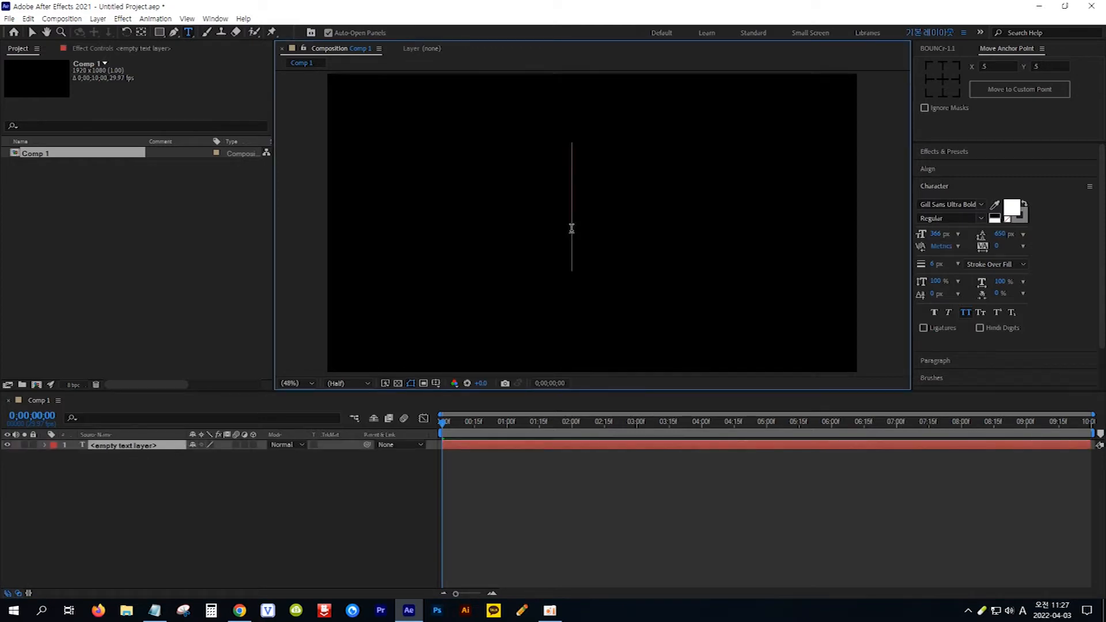
pyautogui.write('INTRO')
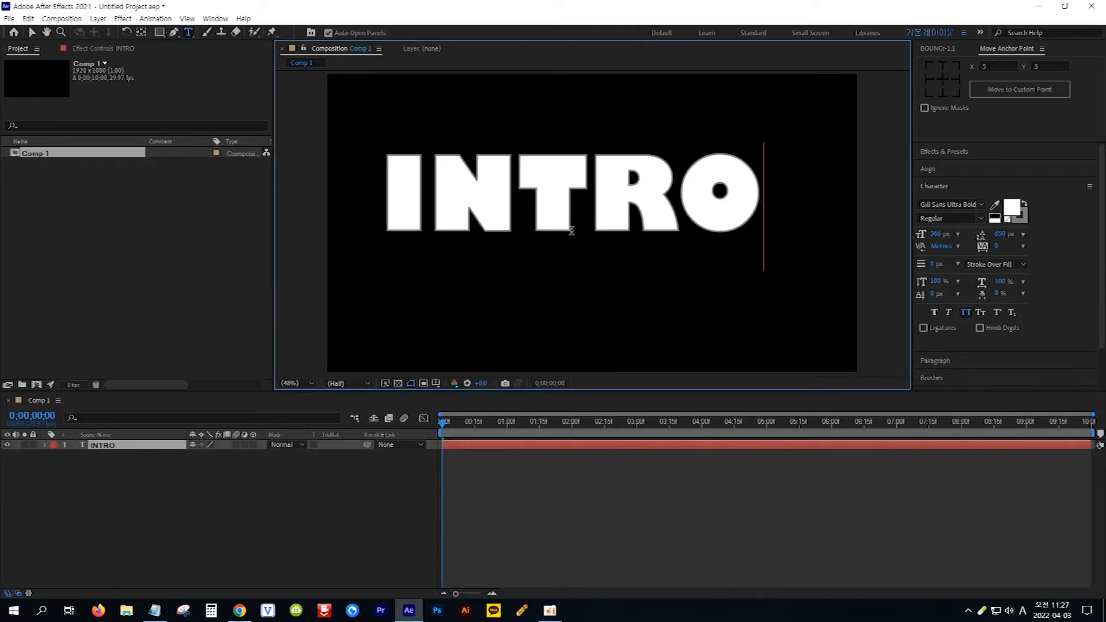
pyautogui.click(34, 33)
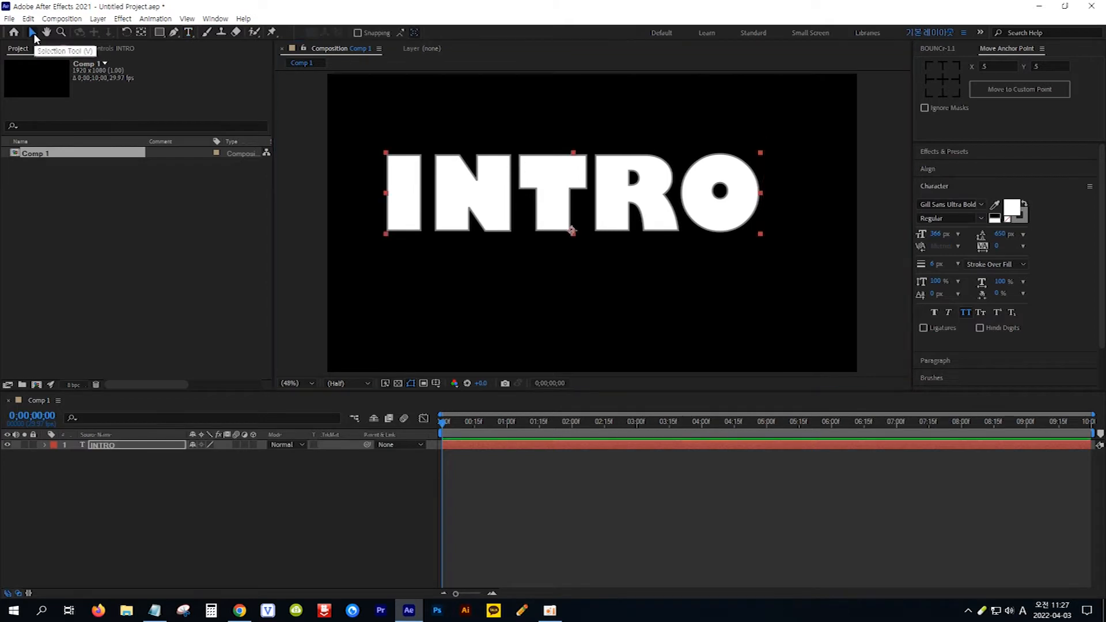
# Step: Centre the INTRO text horizontally and vertically in the composition and centre its anchor point on the layer
pyautogui.click(925, 360)
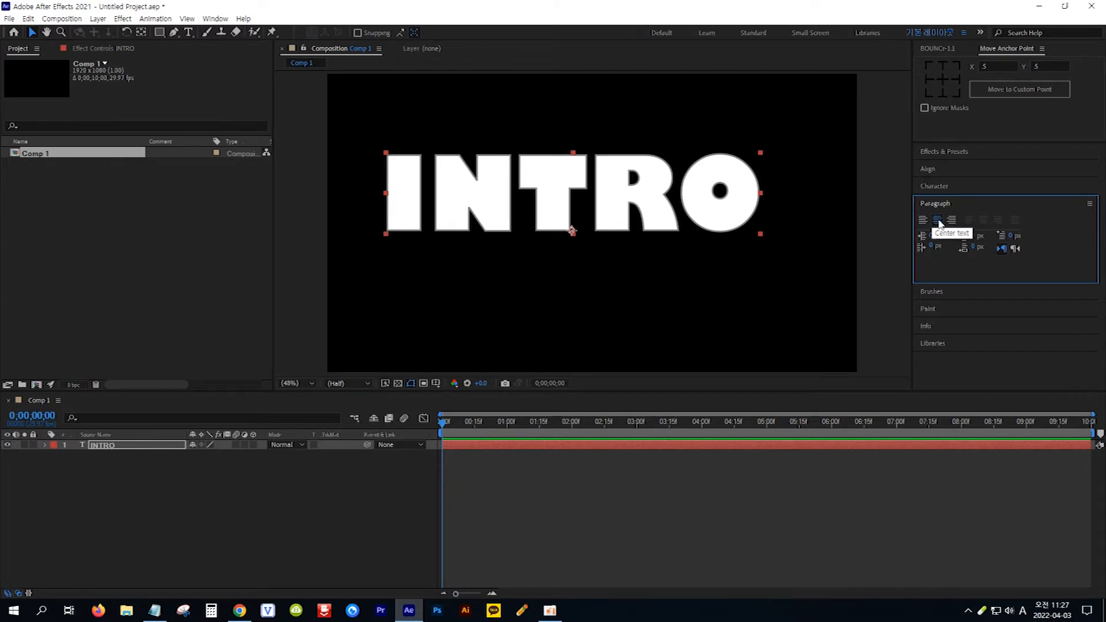
pyautogui.click(940, 186)
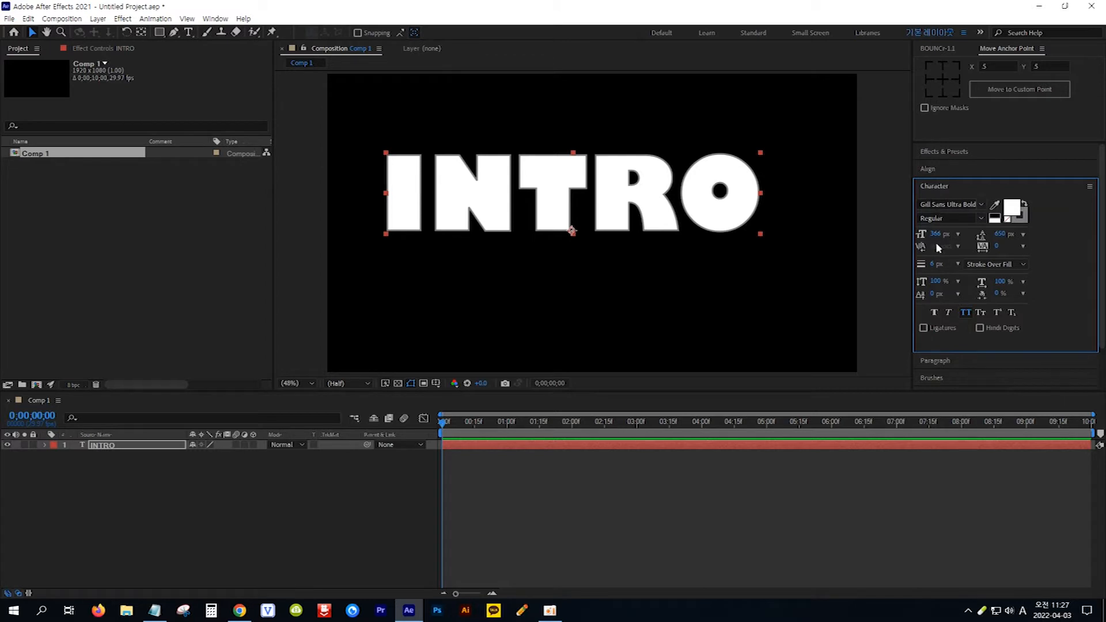
pyautogui.click(950, 167)
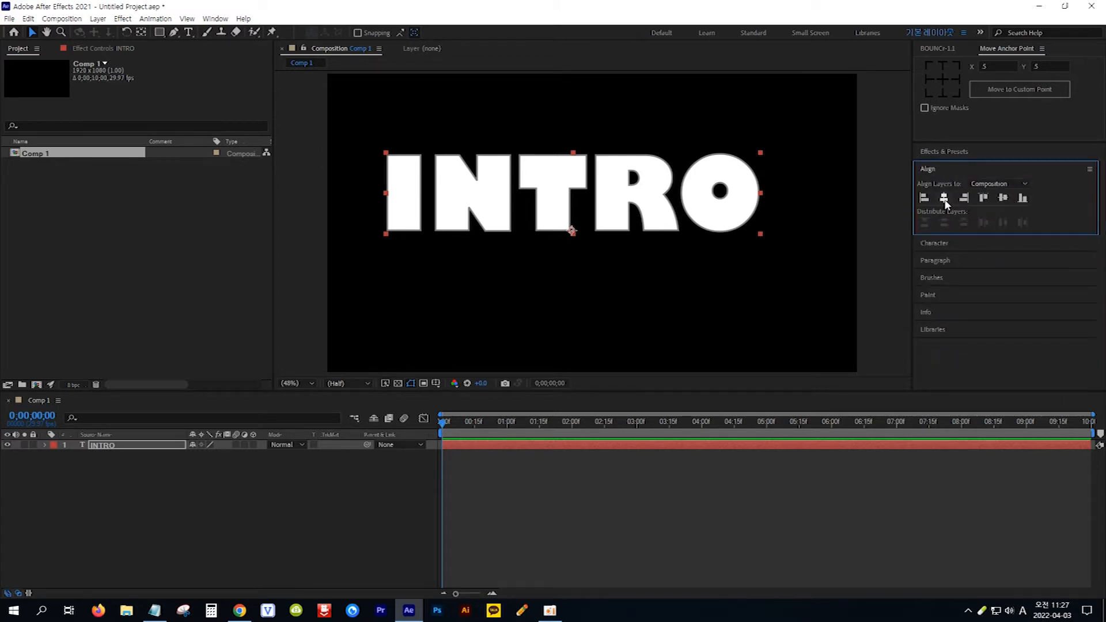
pyautogui.click(944, 199)
pyautogui.click(1004, 199)
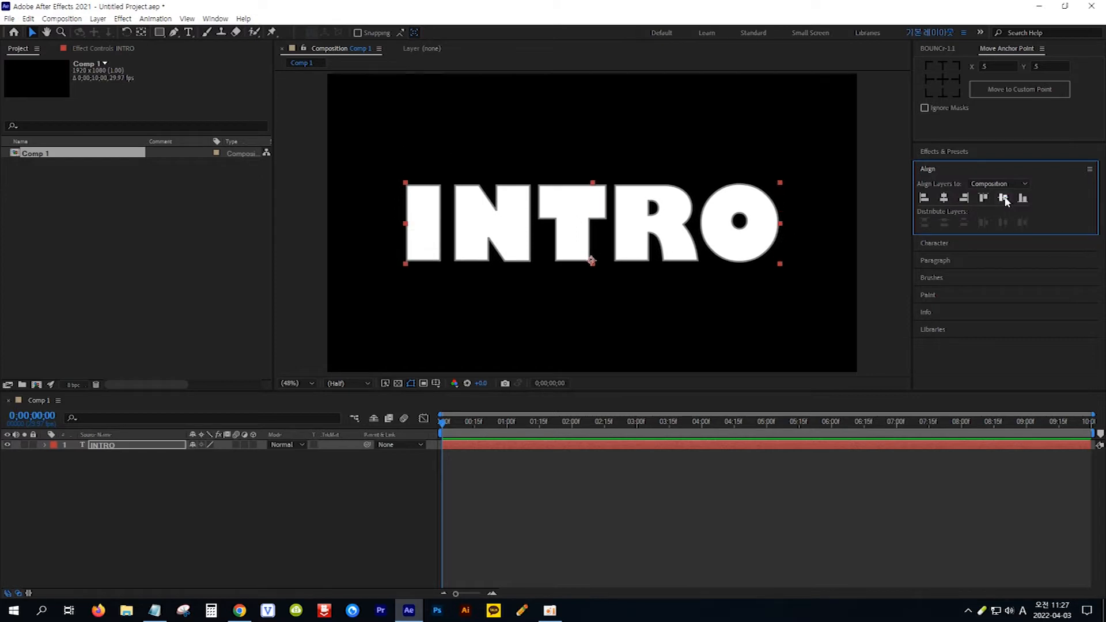
pyautogui.click(589, 228)
pyautogui.hotkey('ctrl', 'alt', 'Home')
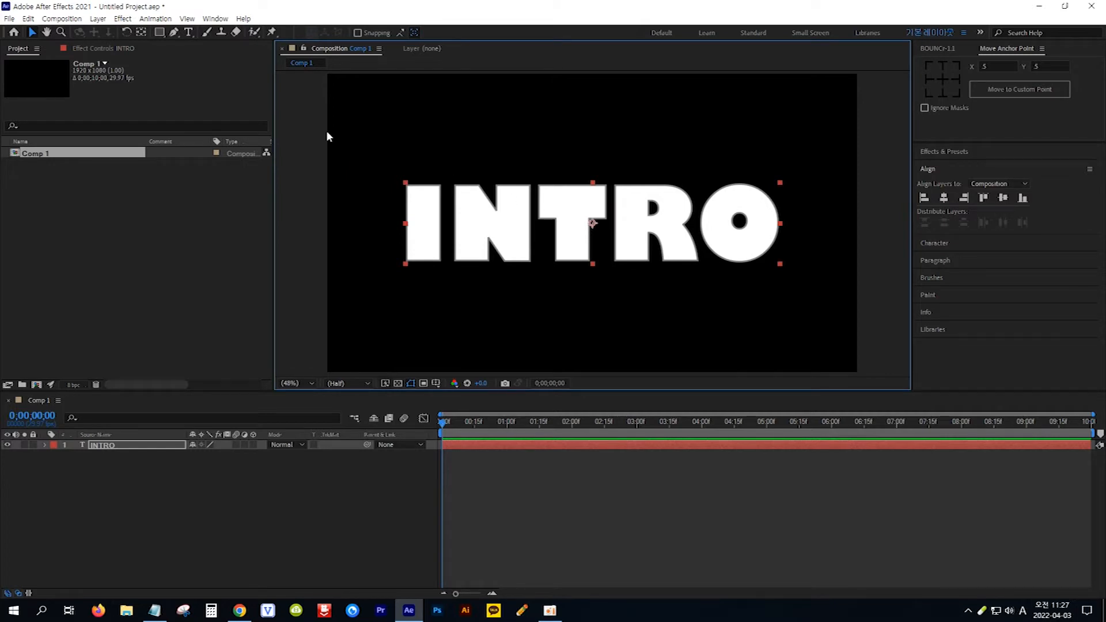
# Step: Delete the letters NTRO from the text layer so only the I is left
pyautogui.click(189, 33)
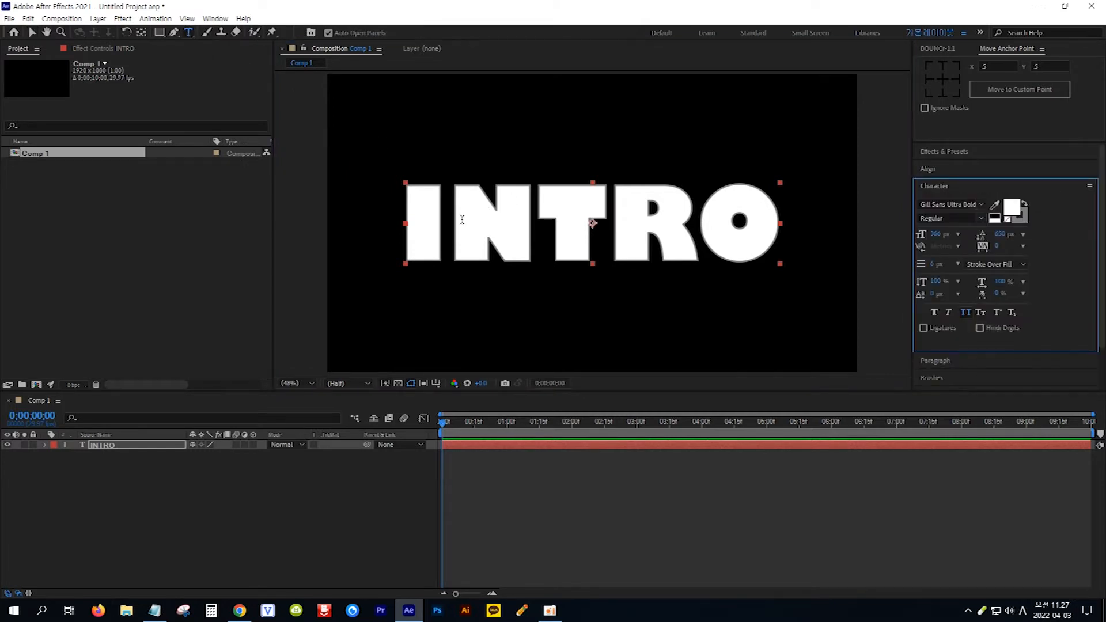
pyautogui.moveTo(446, 223); pyautogui.dragTo(778, 233)
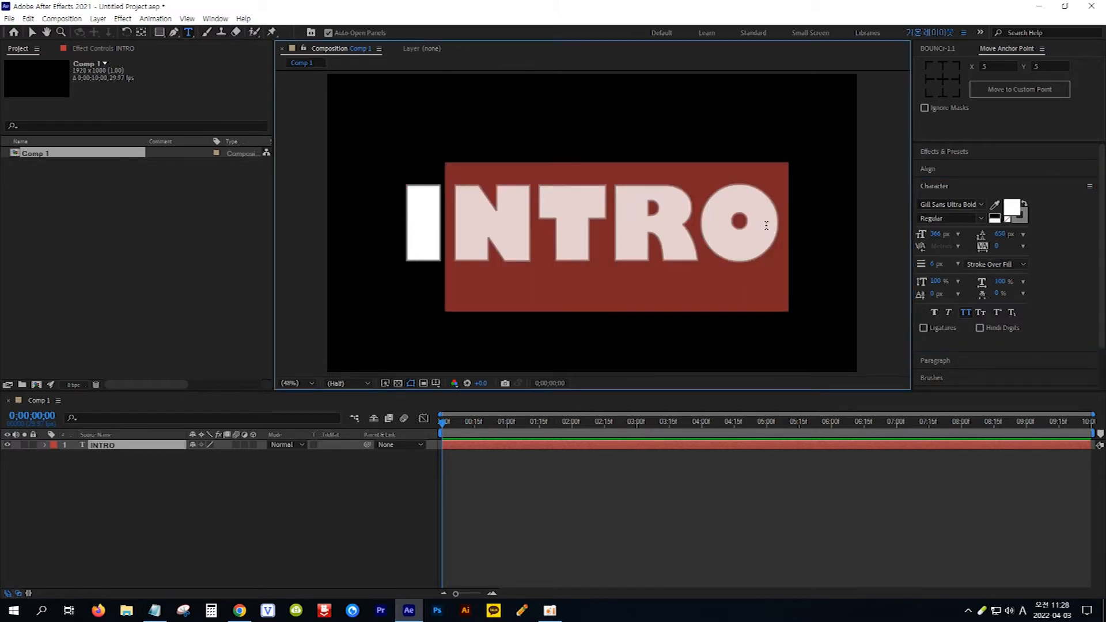
pyautogui.press('BackSpace')
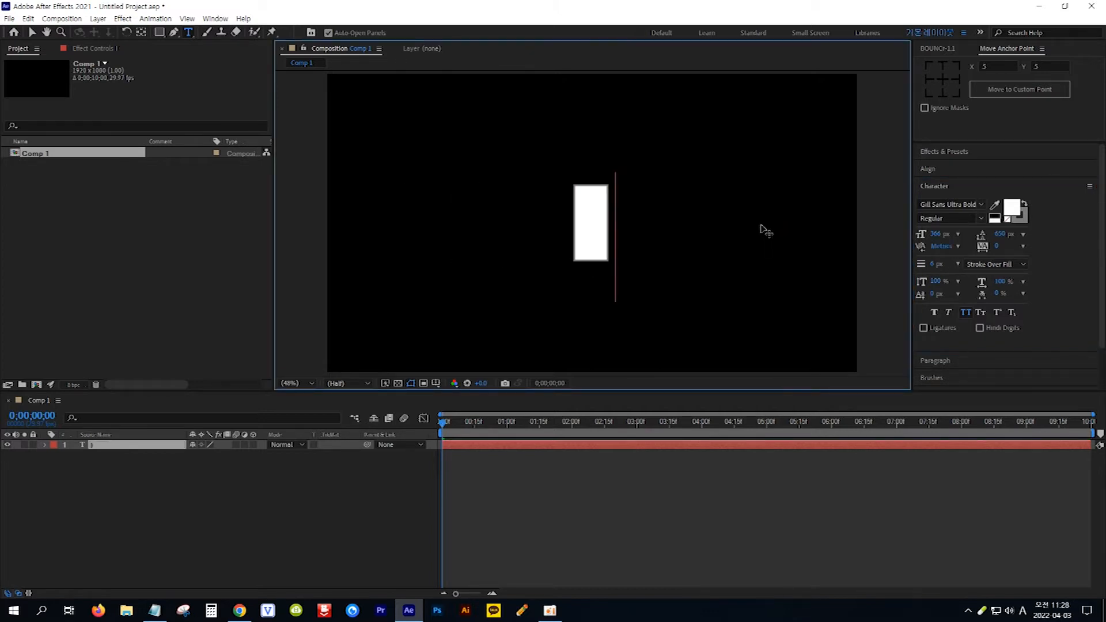
pyautogui.click(32, 32)
# Step: Pre-compose the I text layer into a new composition named 1
pyautogui.click(148, 447)
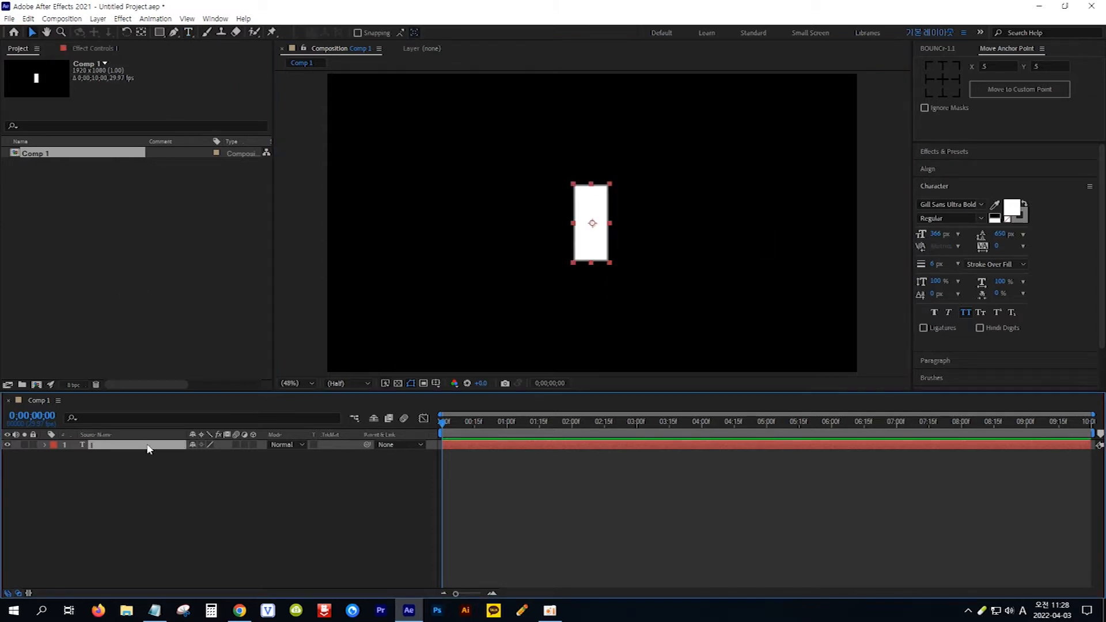
pyautogui.rightClick(148, 450)
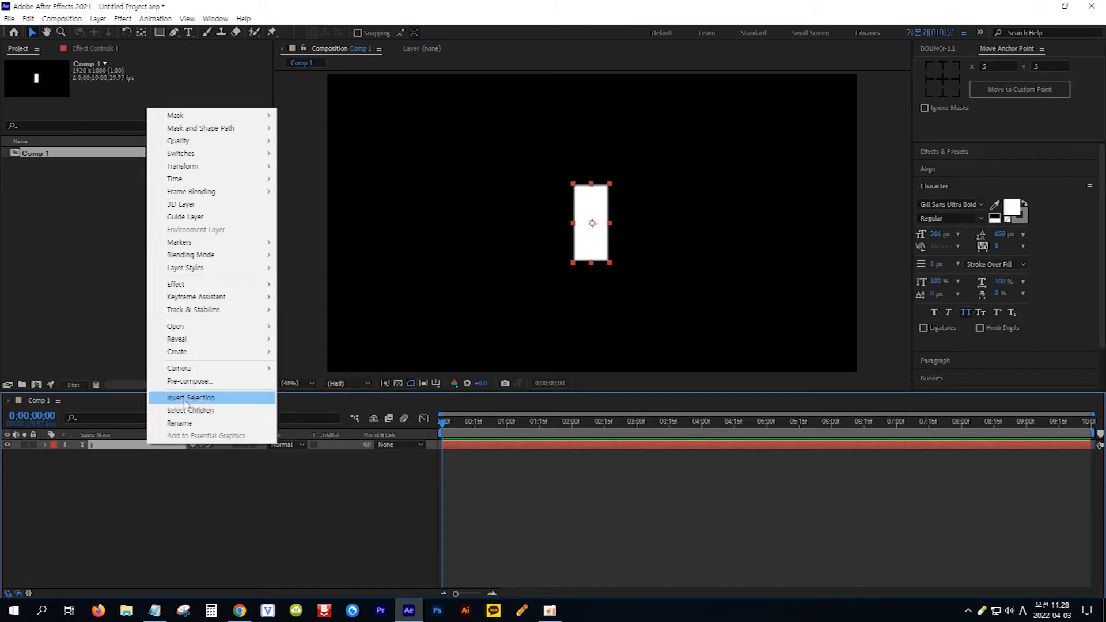
pyautogui.click(206, 383)
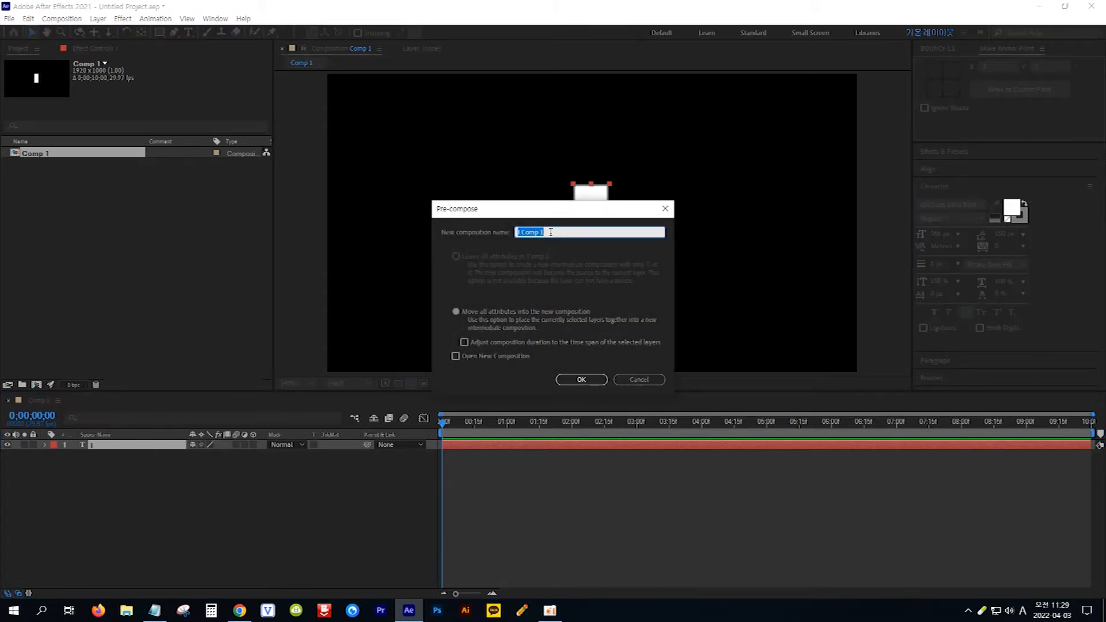
pyautogui.write('1')
pyautogui.click(574, 379)
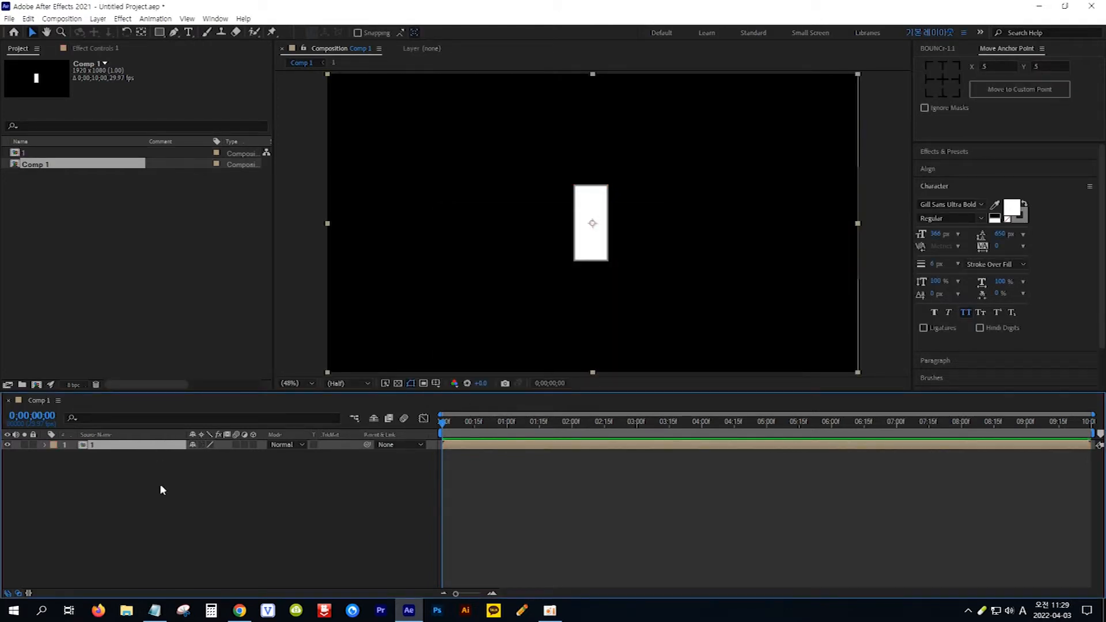
# Step: Find the Radial Wipe transition effect and apply it to layer 1
pyautogui.click(155, 610)
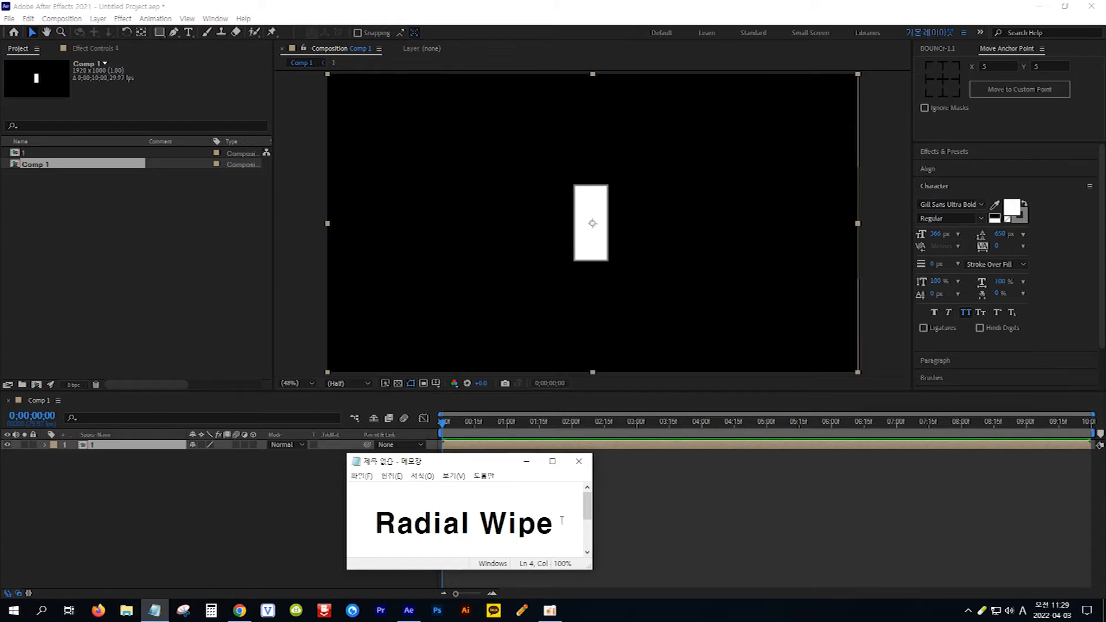
pyautogui.click(950, 154)
pyautogui.click(965, 326)
pyautogui.moveTo(968, 329); pyautogui.dragTo(149, 444)
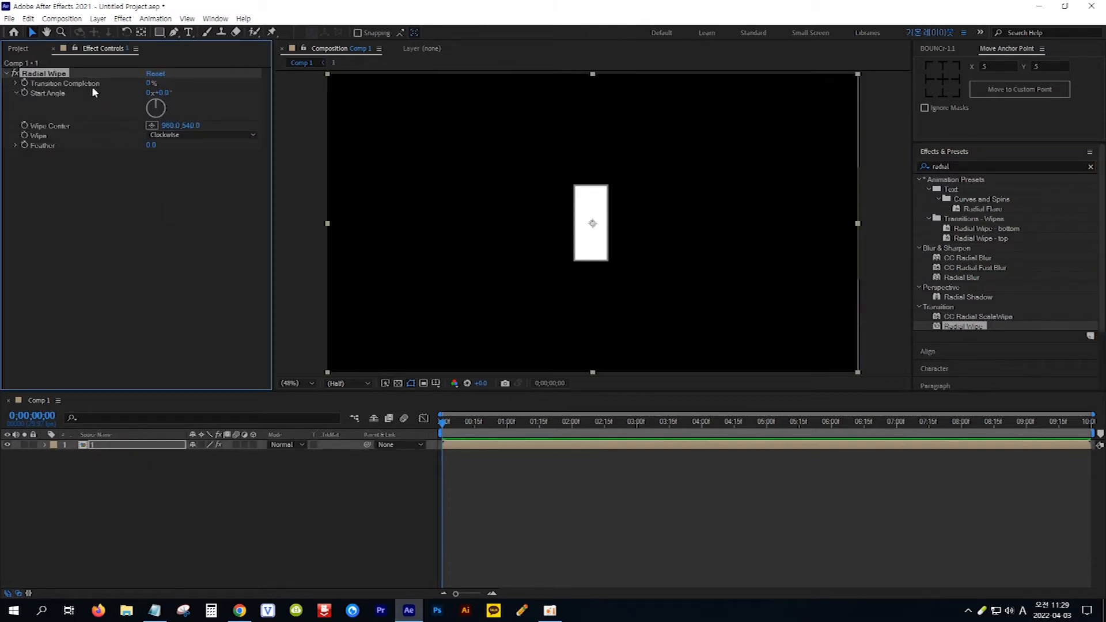
# Step: Keyframe the Radial Wipe's Transition Completion from 100% at the first frame to 0% at frame 20
pyautogui.moveTo(151, 84); pyautogui.dragTo(236, 88)
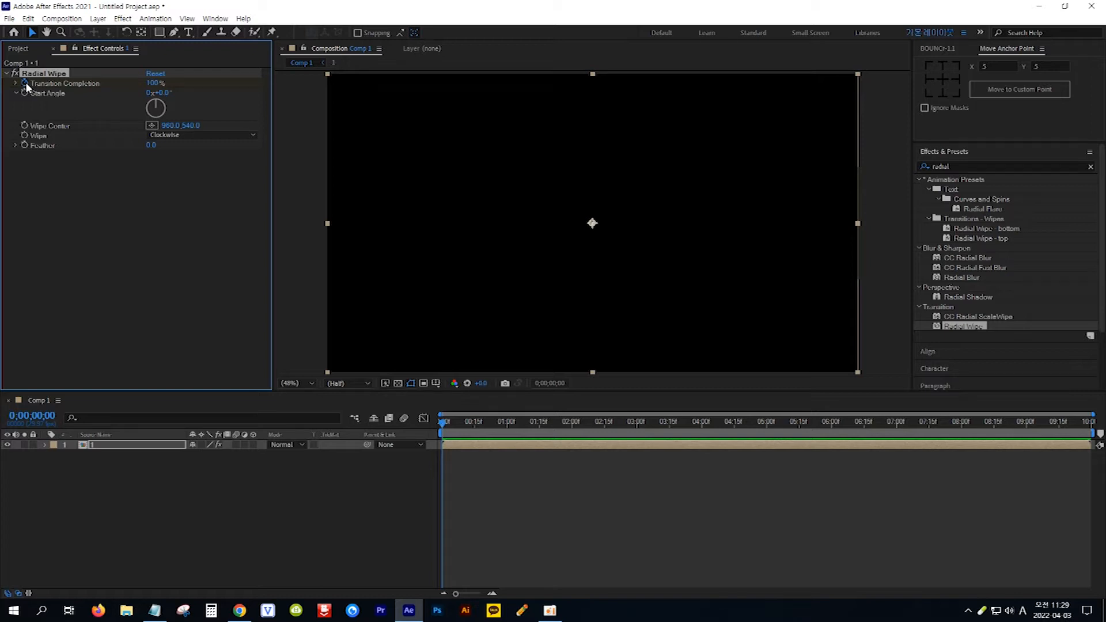
pyautogui.press('space')
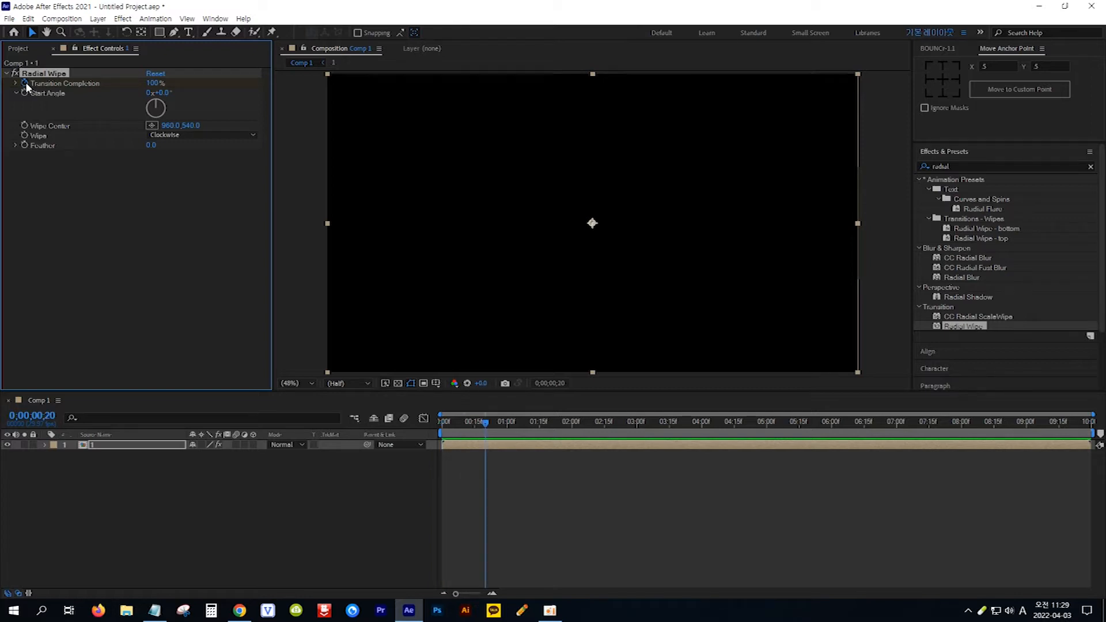
pyautogui.moveTo(154, 85); pyautogui.dragTo(53, 85)
pyautogui.moveTo(485, 423)
pyautogui.mouseDown()
pyautogui.moveTo(441, 424)
pyautogui.moveTo(492, 425)
pyautogui.mouseUp()
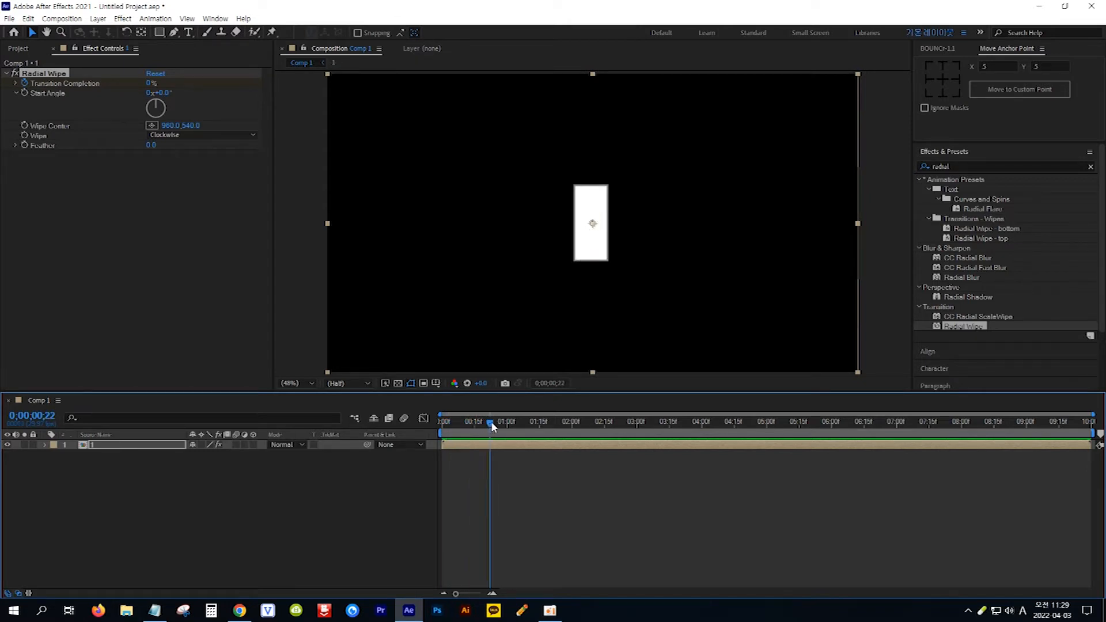
# Step: Duplicate layer 1 with its Radial Wipe and select the lower copy
pyautogui.click(133, 449)
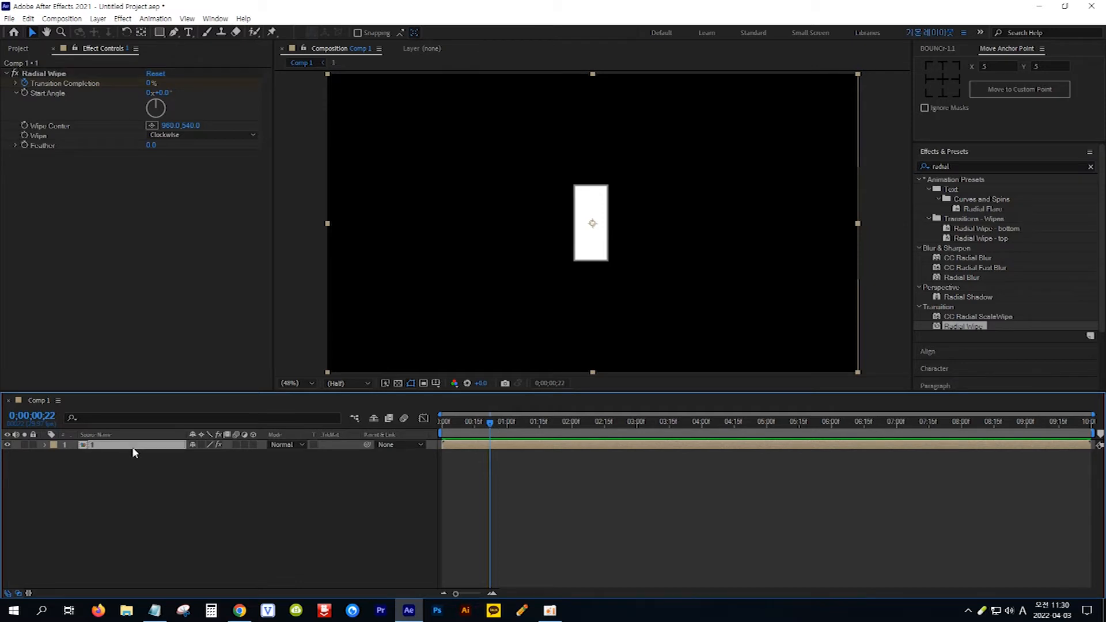
pyautogui.hotkey('ctrl', 'd')
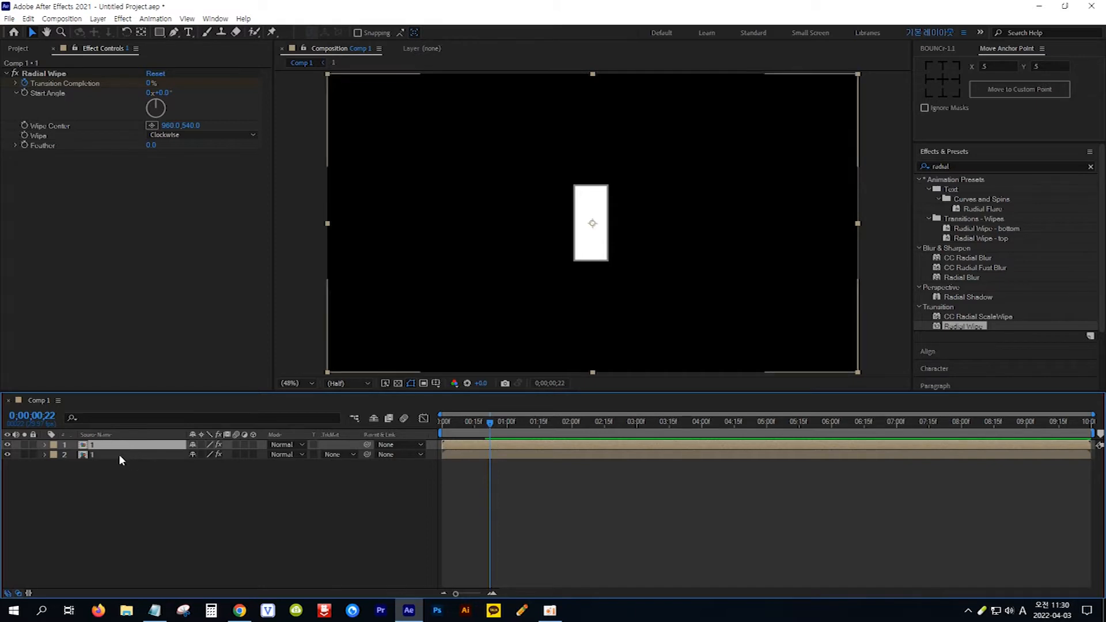
pyautogui.click(119, 454)
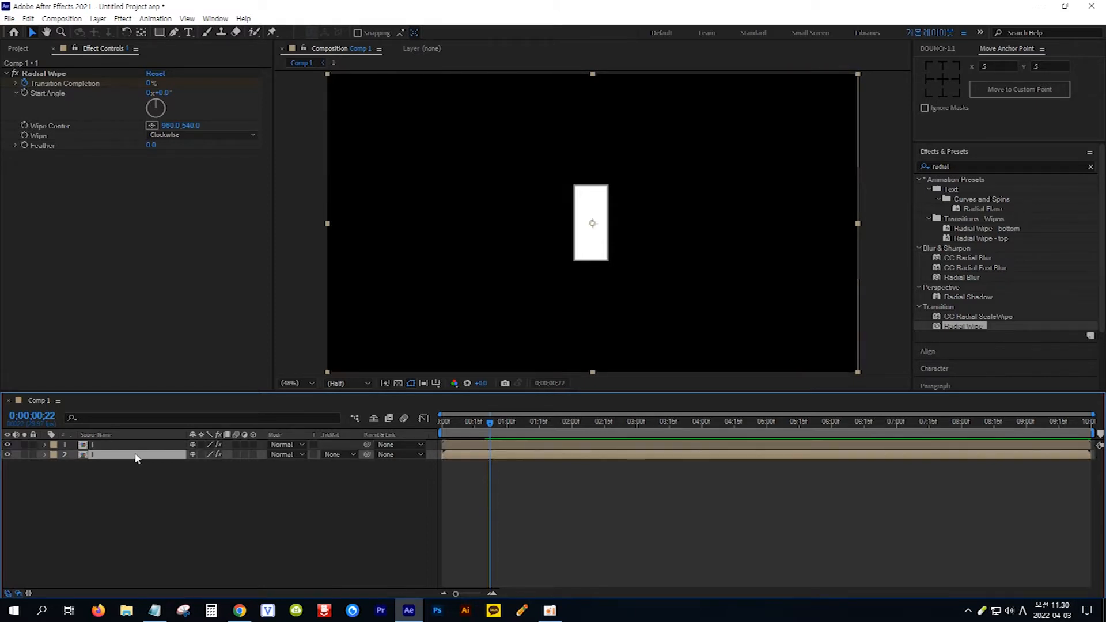
# Step: Apply the Fill effect to the lower layer, using red (FF0000) as the fill colour
pyautogui.click(154, 611)
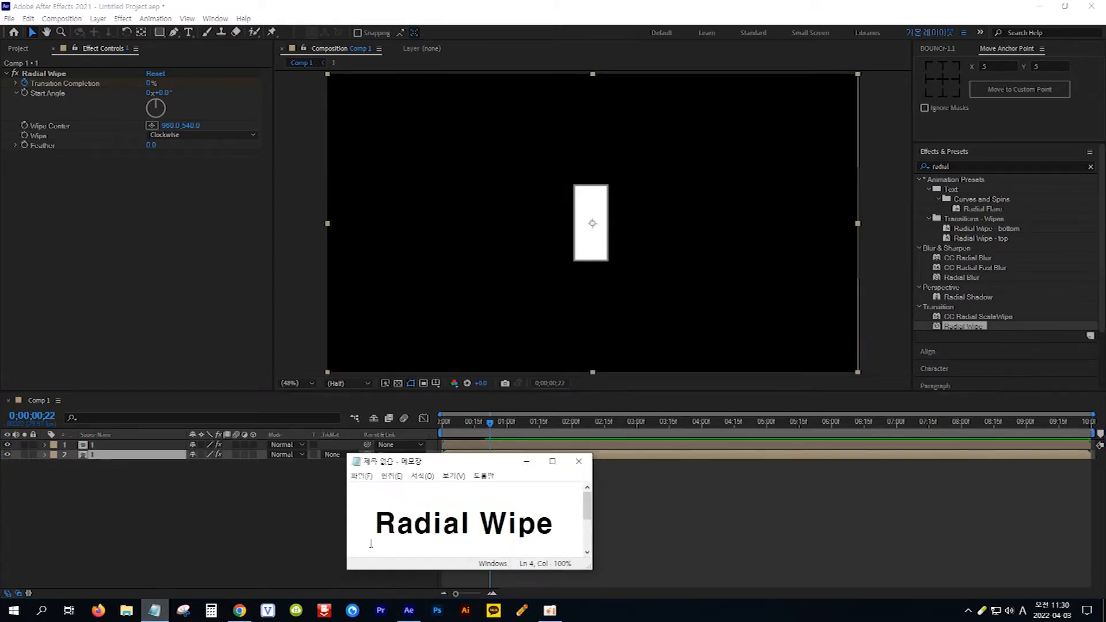
pyautogui.scroll(-1, 572, 526)
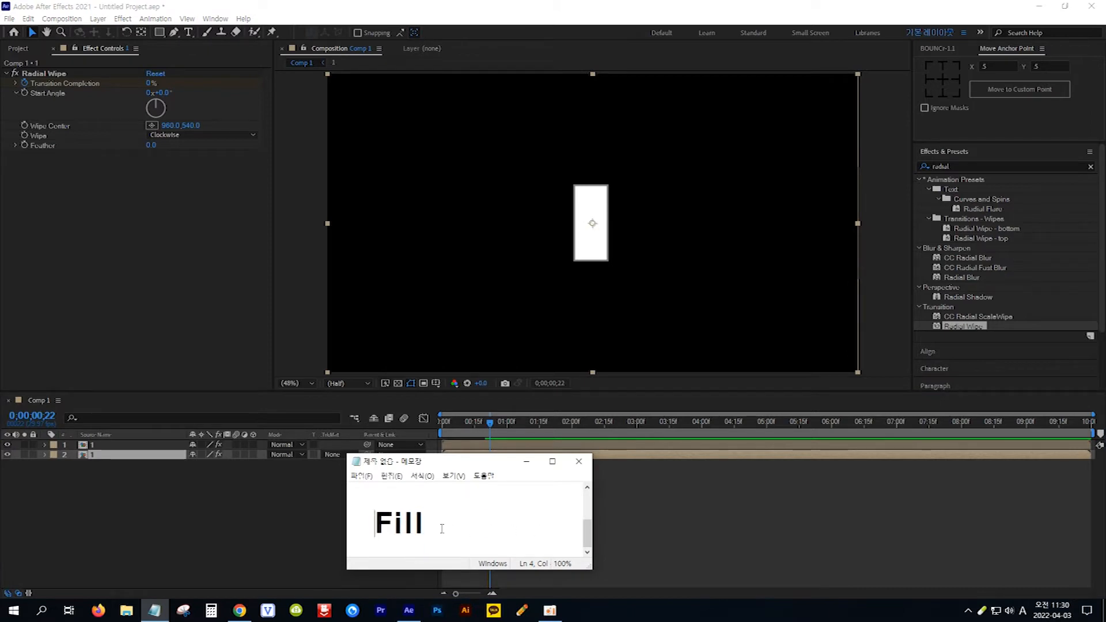
pyautogui.doubleClick(422, 525)
pyautogui.hotkey('ctrl', 'c')
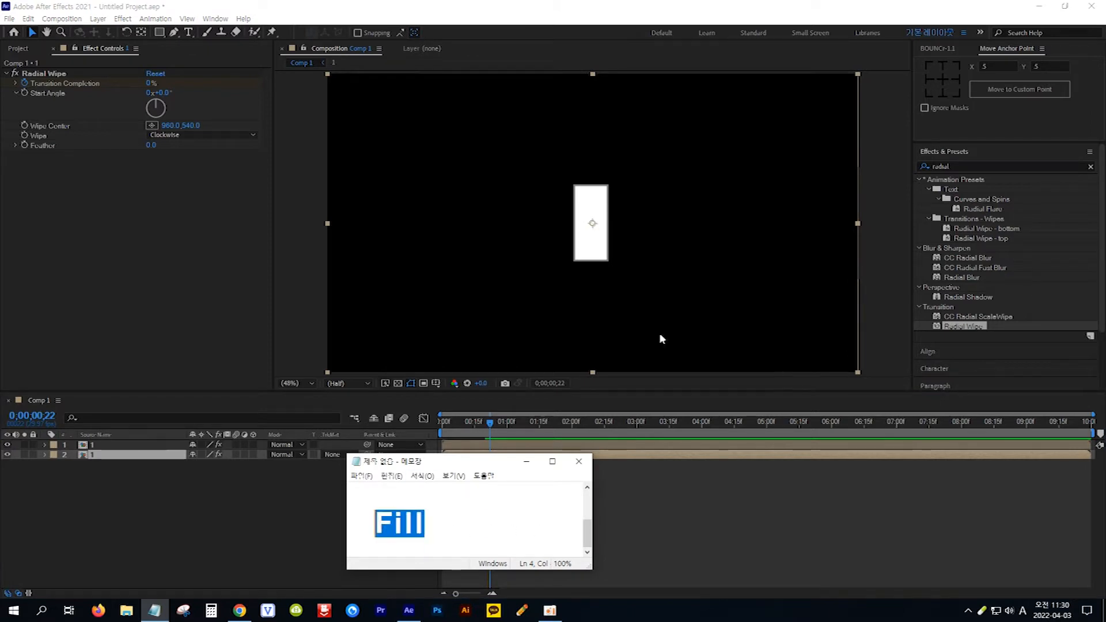
pyautogui.click(968, 168)
pyautogui.hotkey('ctrl', 'v')
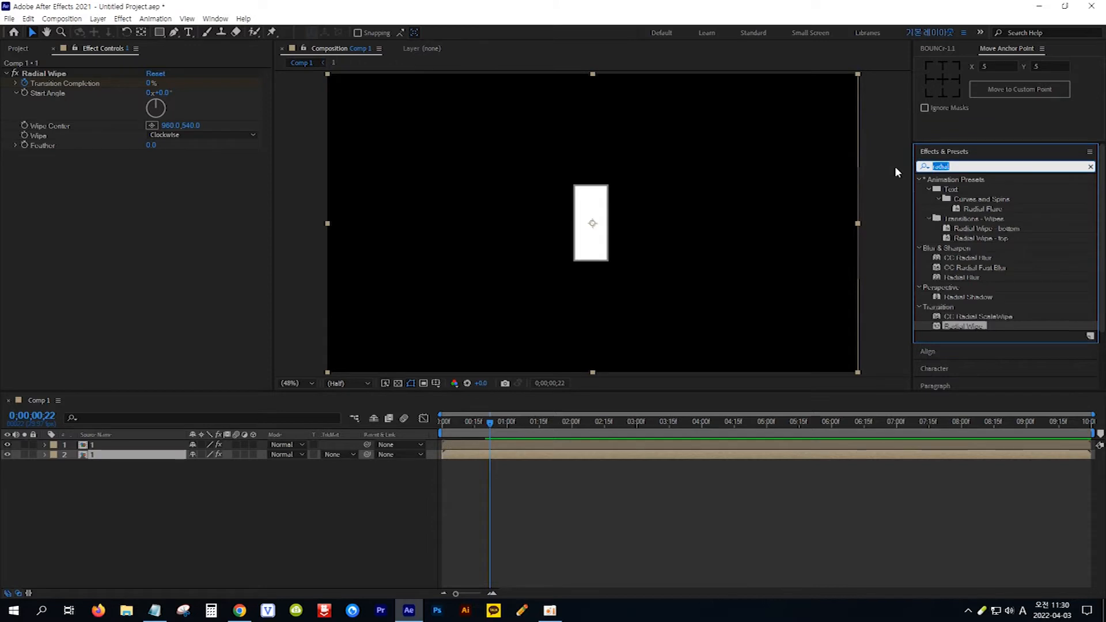
pyautogui.click(959, 238)
pyautogui.moveTo(960, 242); pyautogui.dragTo(119, 455)
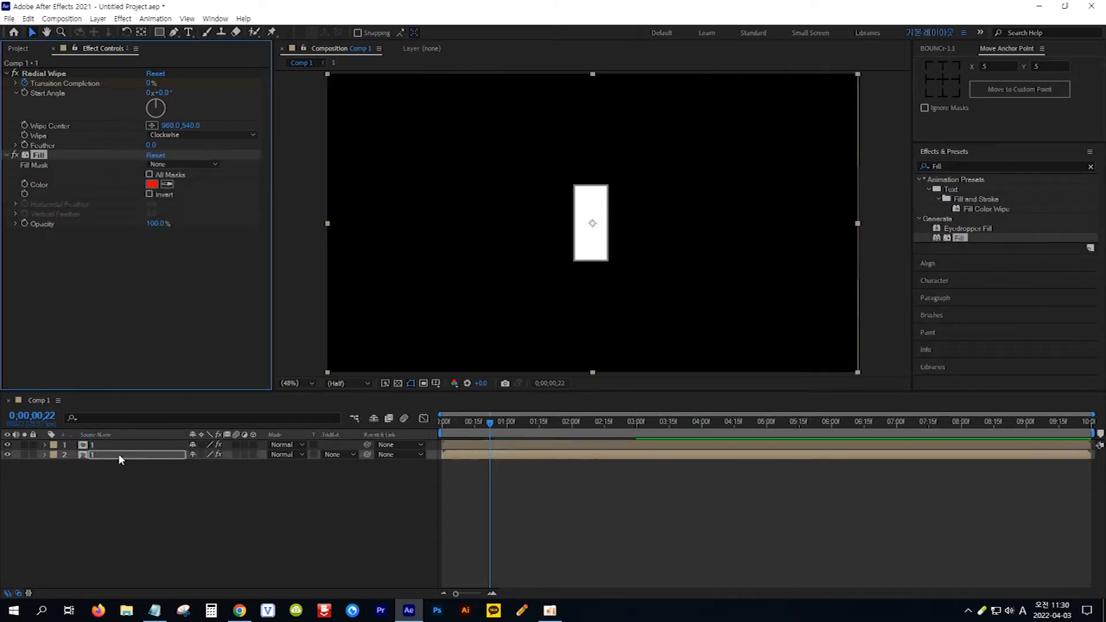
pyautogui.click(151, 184)
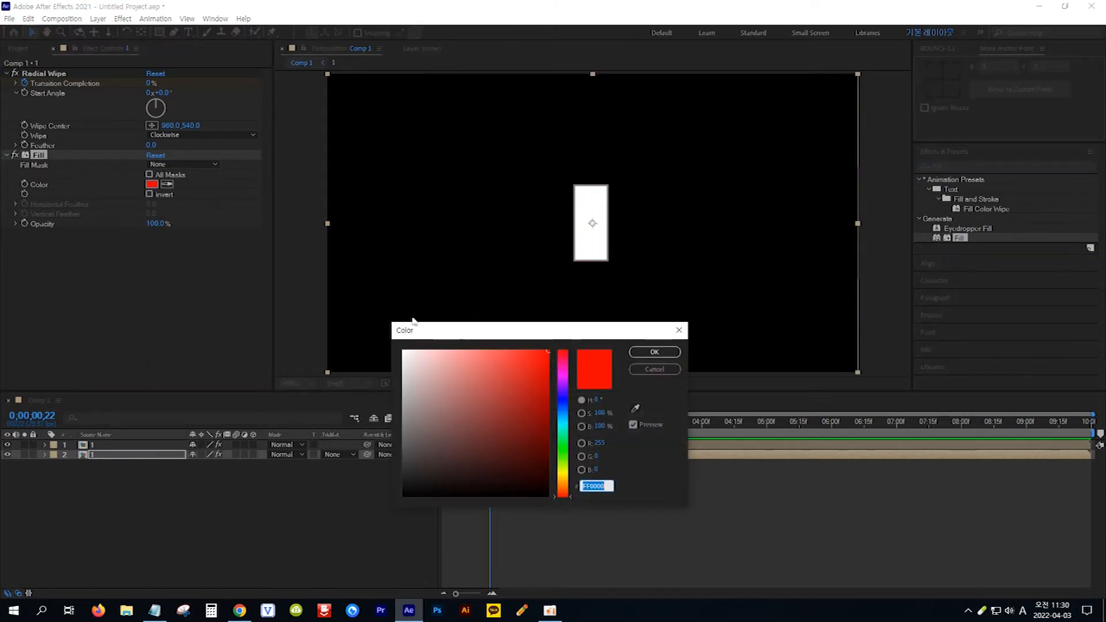
pyautogui.click(640, 352)
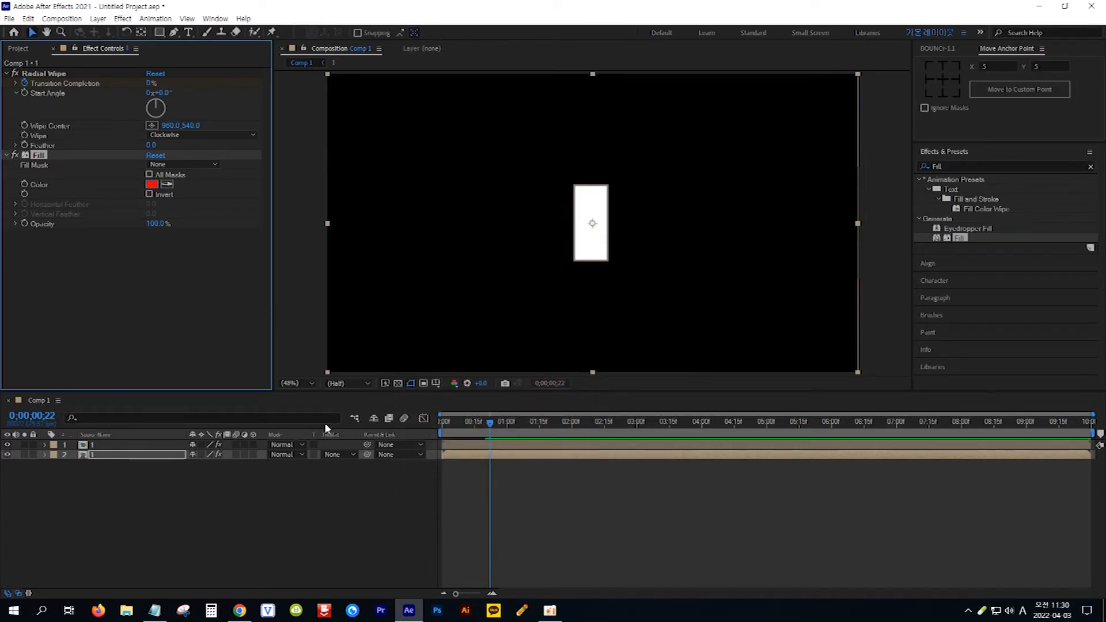
# Step: Shift the top layer one frame later in time and select the red-filled layer beneath it
pyautogui.click(157, 446)
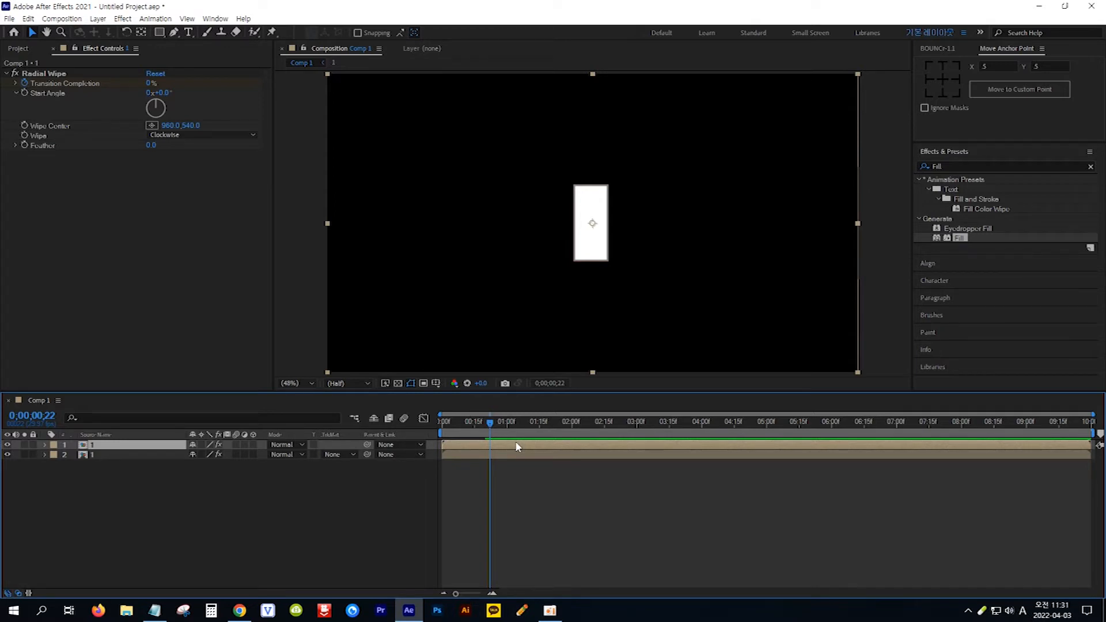
pyautogui.hotkey('alt', 'pagedown')
pyautogui.moveTo(493, 427)
pyautogui.mouseDown()
pyautogui.moveTo(443, 425)
pyautogui.moveTo(491, 426)
pyautogui.mouseUp()
pyautogui.hotkey('ctrl', 'Down')
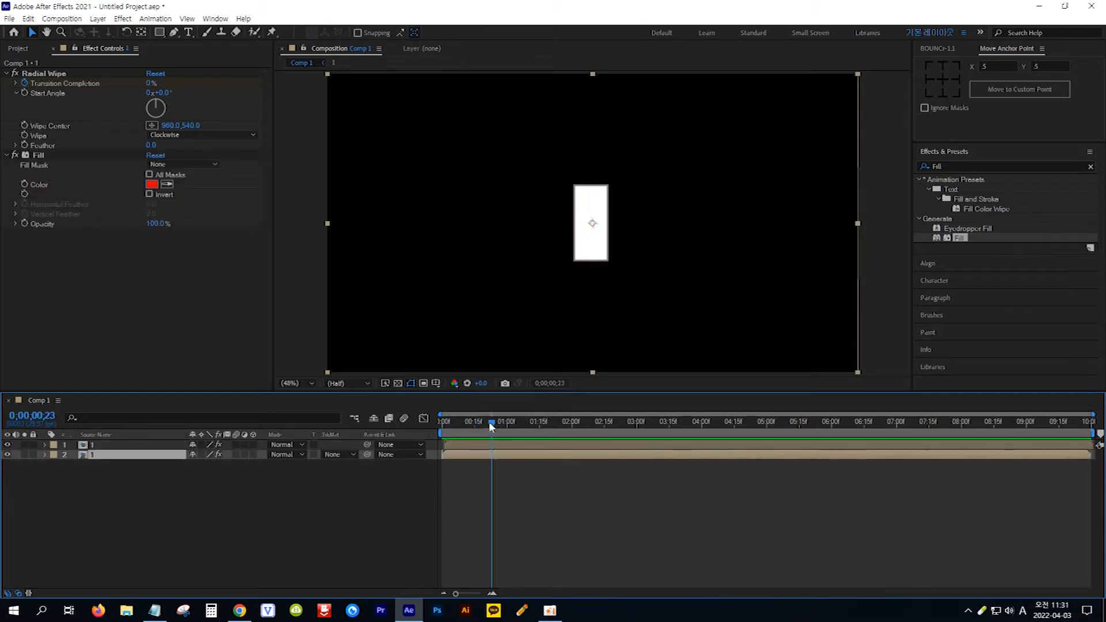
# Step: Duplicate the top layer and apply a Fill effect in blue (0024FF) to the lower copy
pyautogui.click(161, 447)
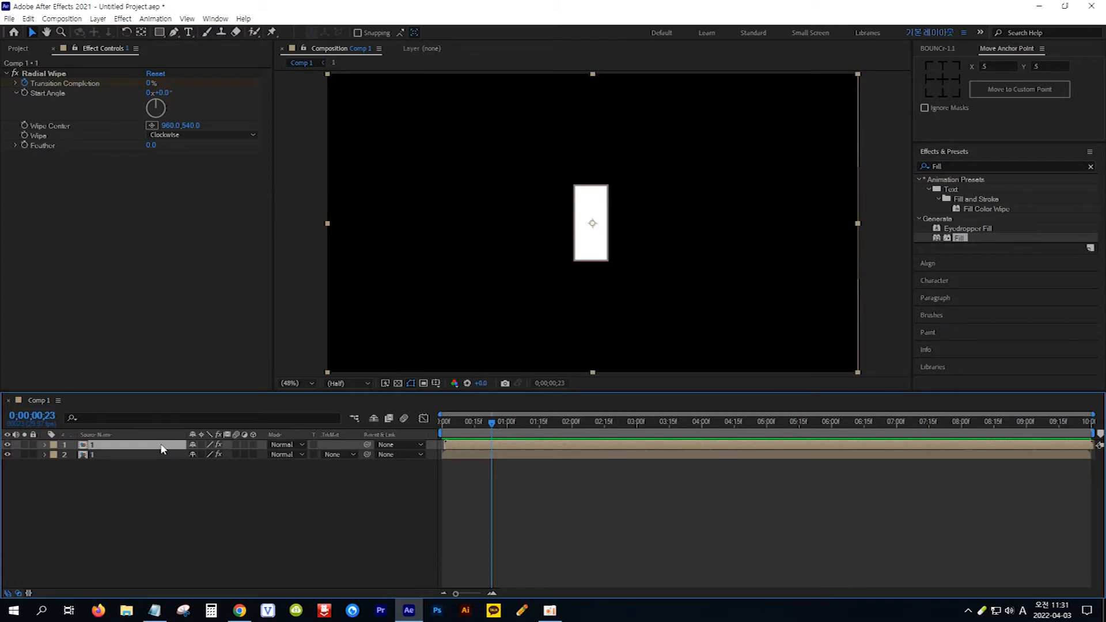
pyautogui.hotkey('ctrl', 'd')
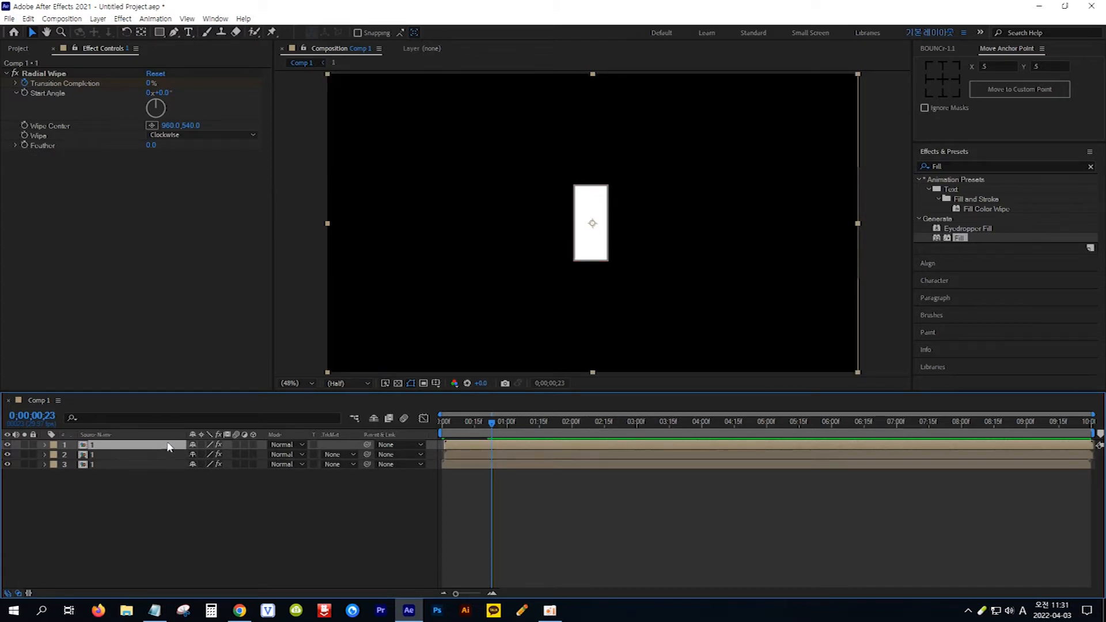
pyautogui.click(127, 455)
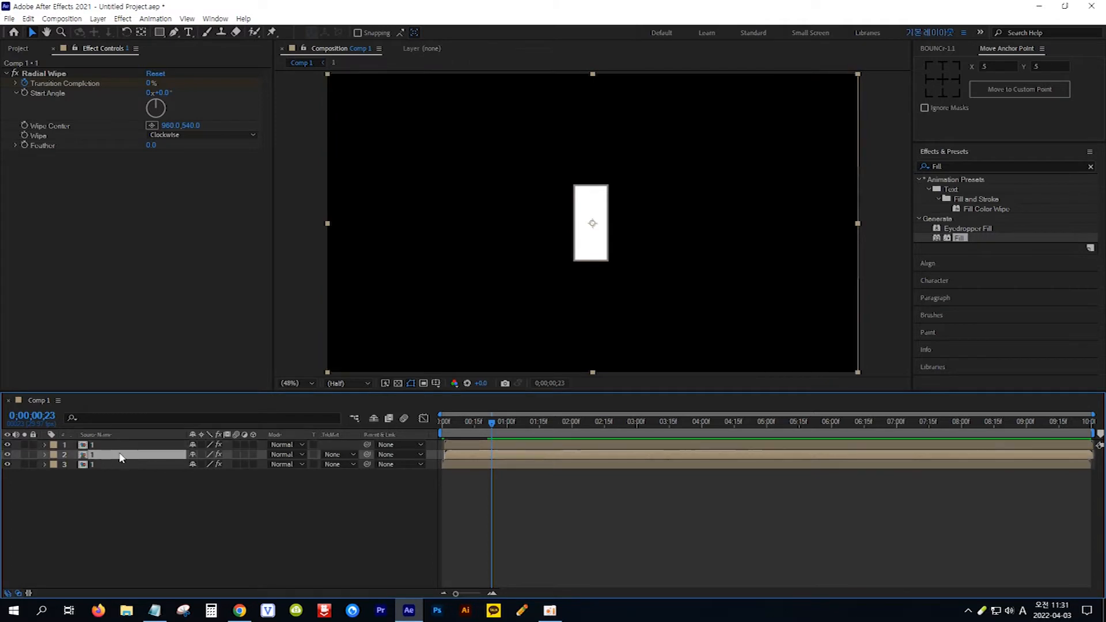
pyautogui.moveTo(952, 241); pyautogui.dragTo(151, 452)
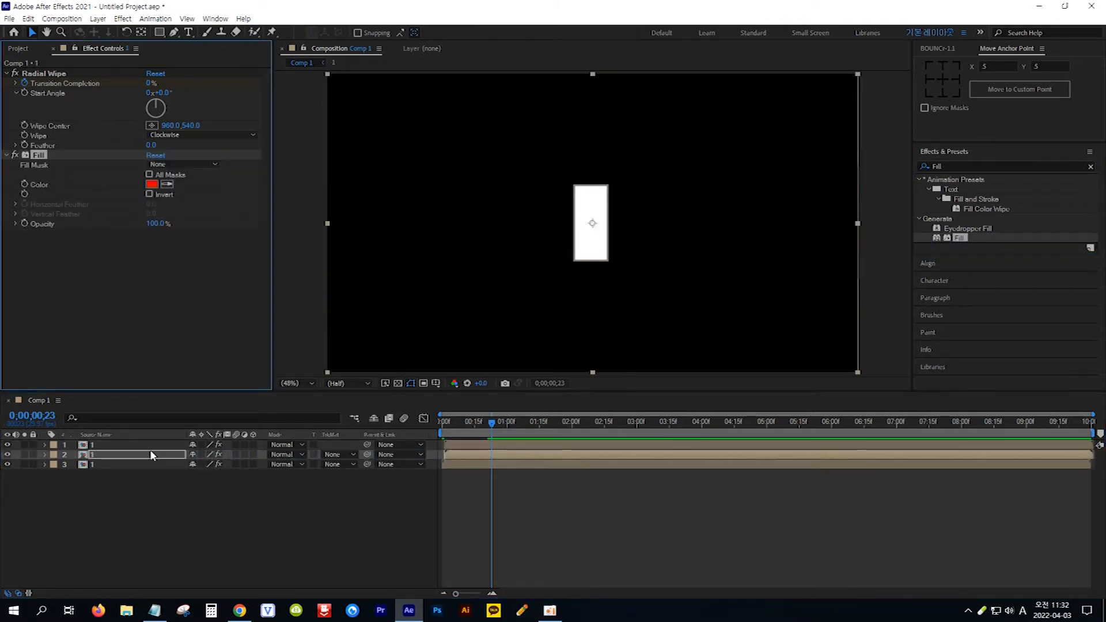
pyautogui.click(152, 185)
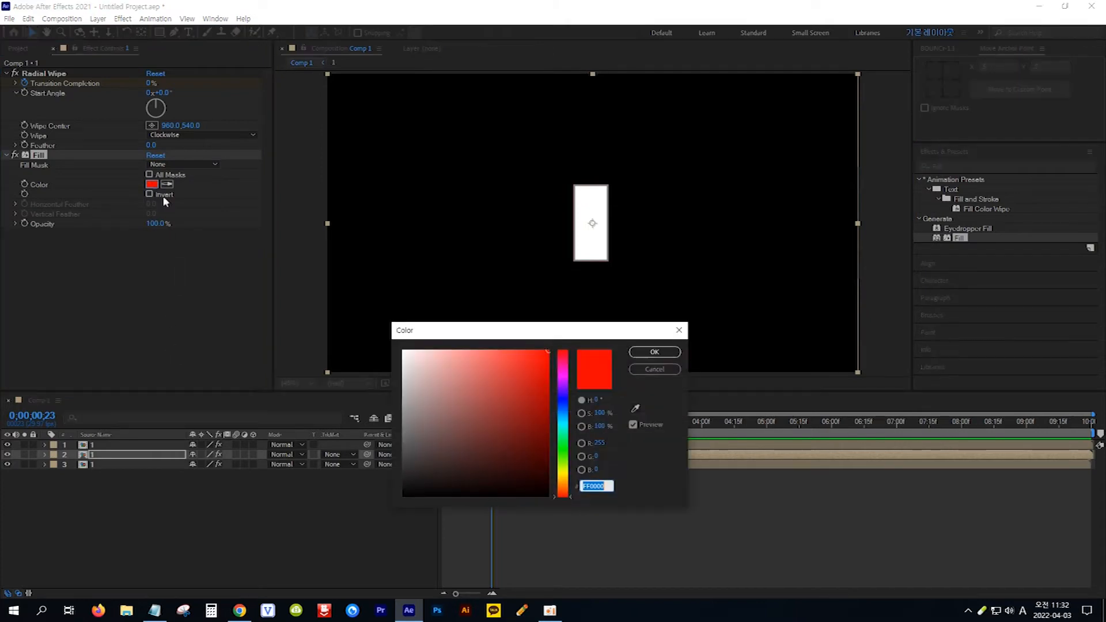
pyautogui.click(561, 403)
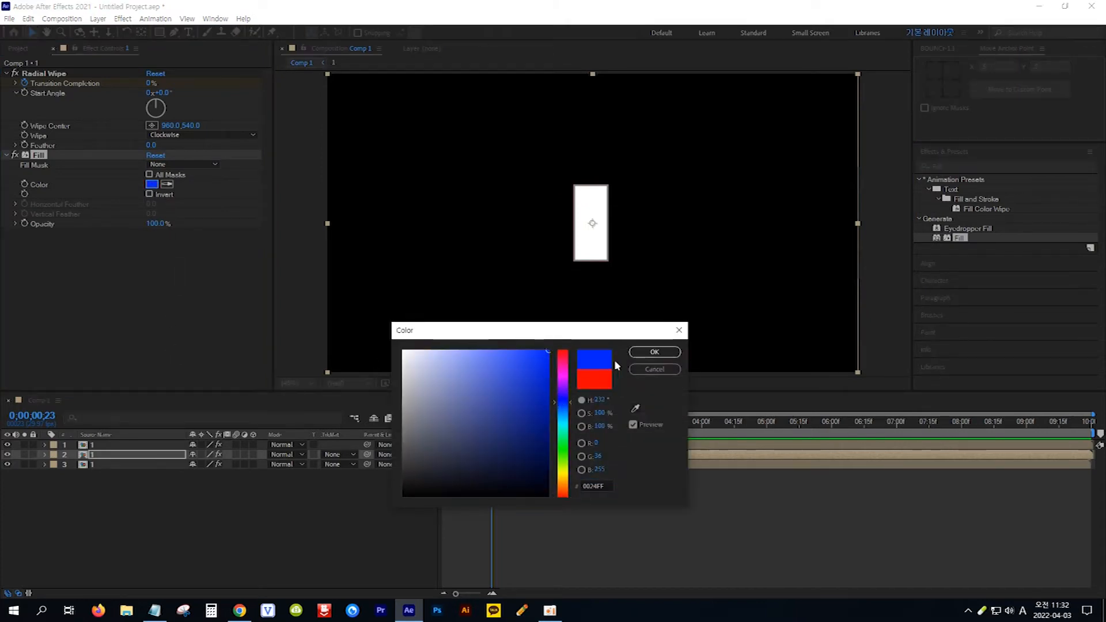
pyautogui.click(644, 354)
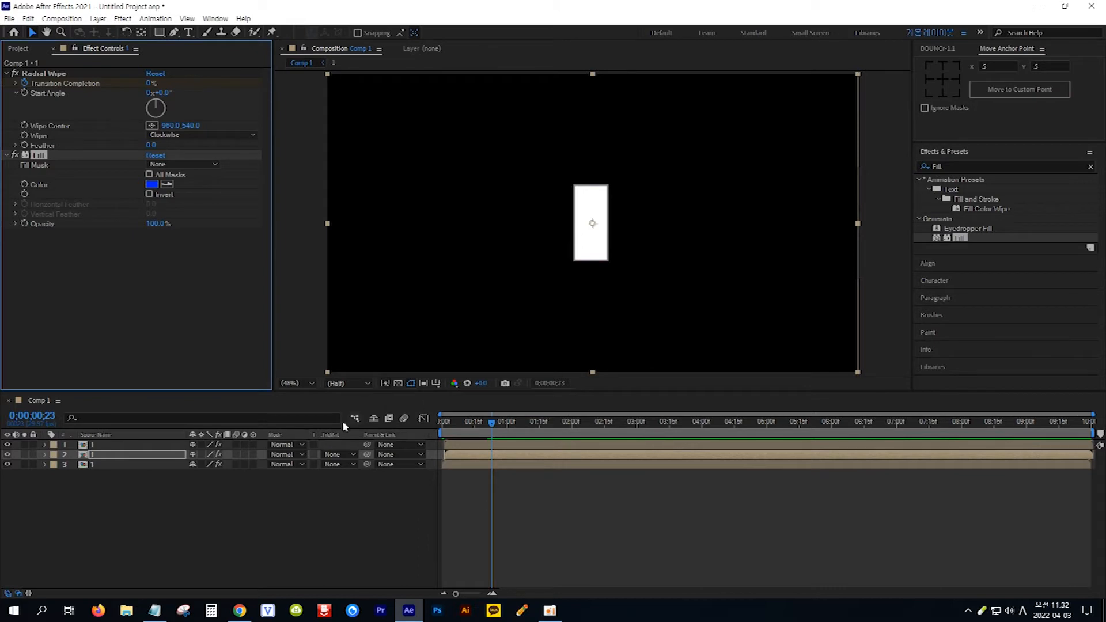
# Step: Shift the top layer a few frames later in time and move the playhead to frame 25
pyautogui.click(170, 447)
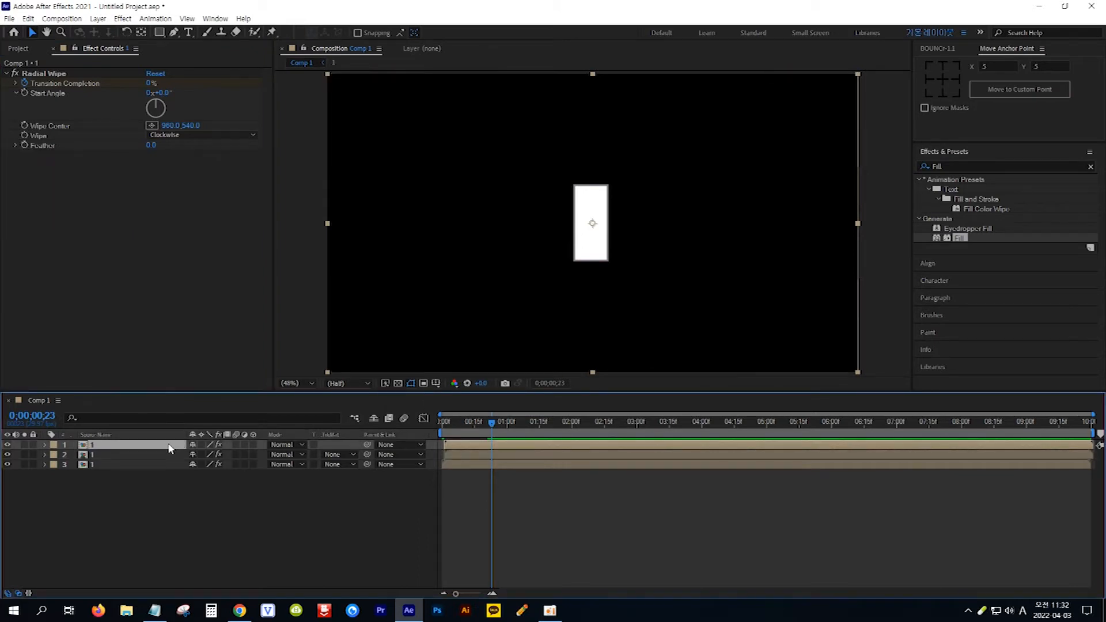
pyautogui.press('Home')
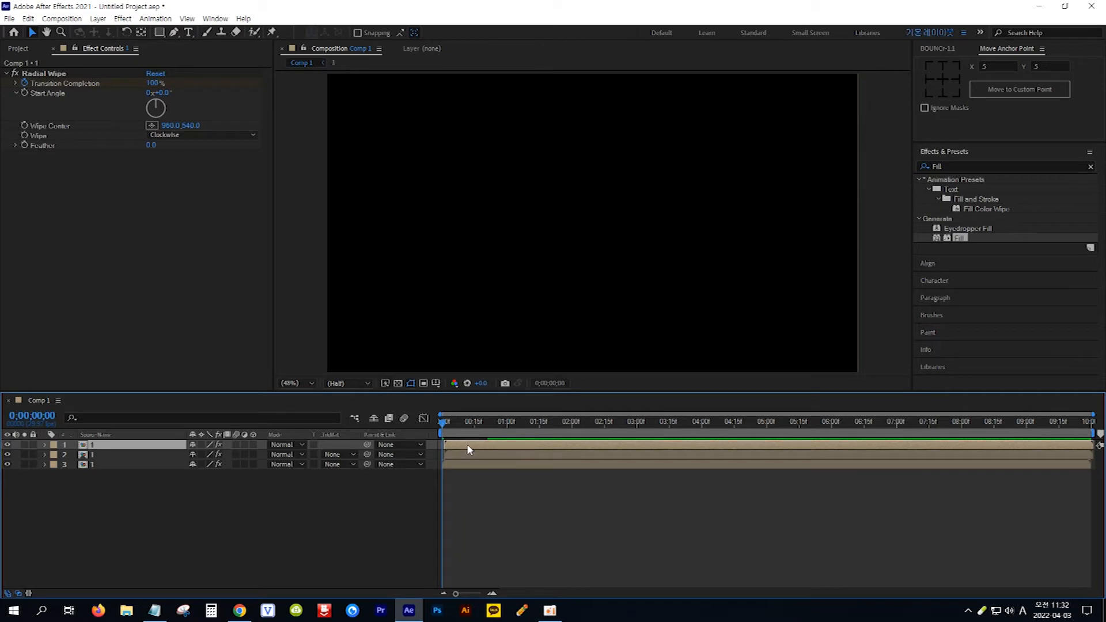
pyautogui.hotkey('alt', 'pagedown')
pyautogui.moveTo(443, 424); pyautogui.dragTo(496, 424)
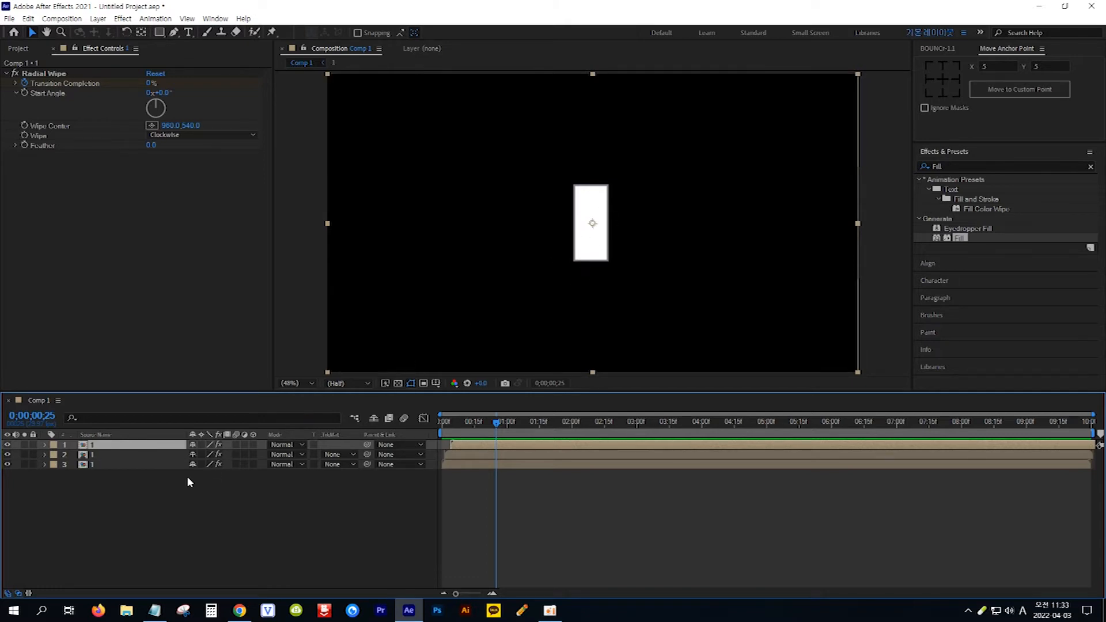
# Step: Duplicate all three layers and group the copies together at the top of the layer stack
pyautogui.hotkey('ctrl', 'a')
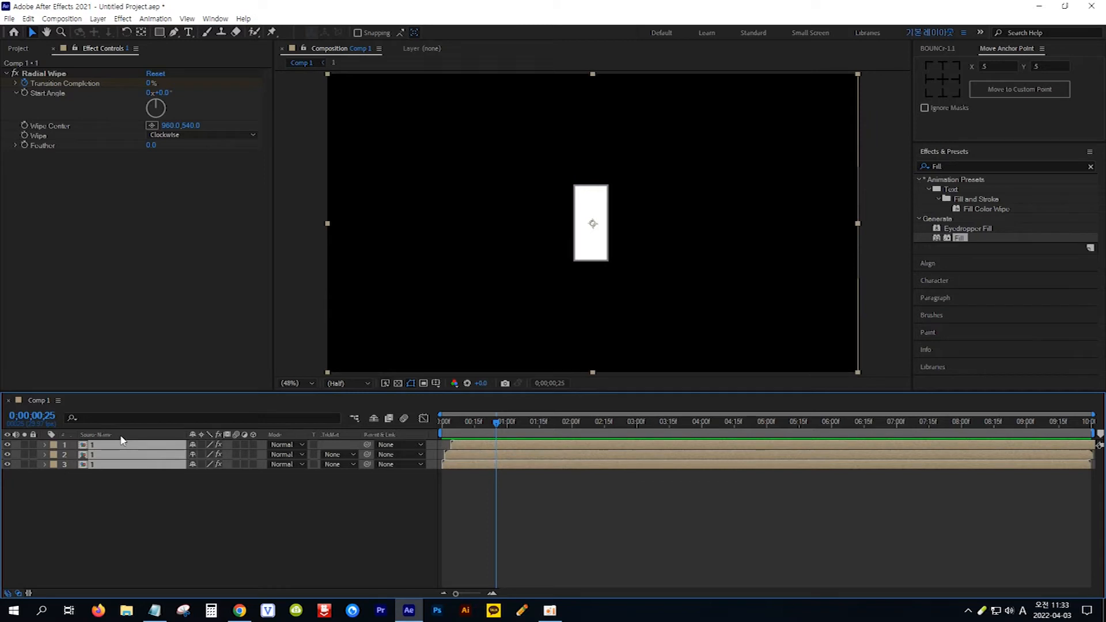
pyautogui.hotkey('ctrl', 'd')
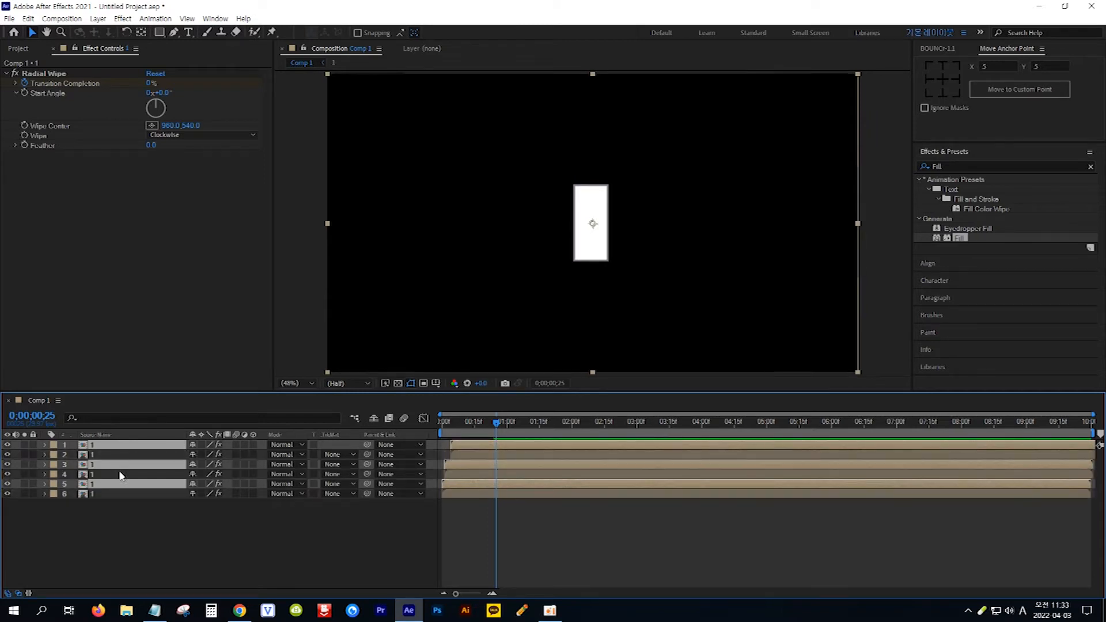
pyautogui.moveTo(119, 489); pyautogui.dragTo(124, 457)
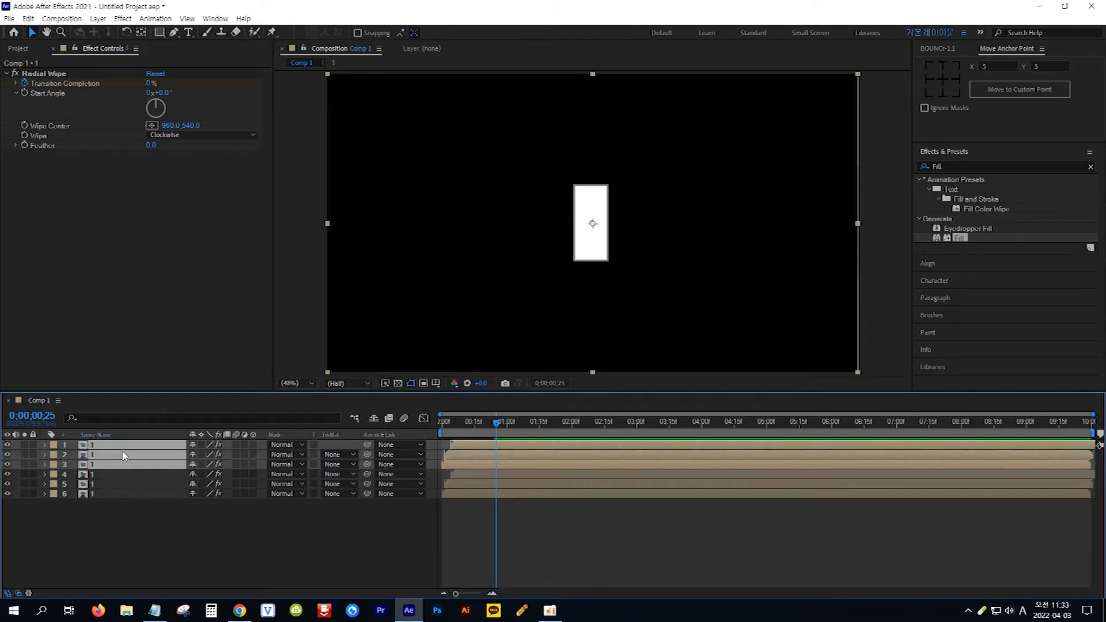
# Step: Set the Position of the three copied layers to 1140, 540, placing the copy beside the original letter
pyautogui.press('p')
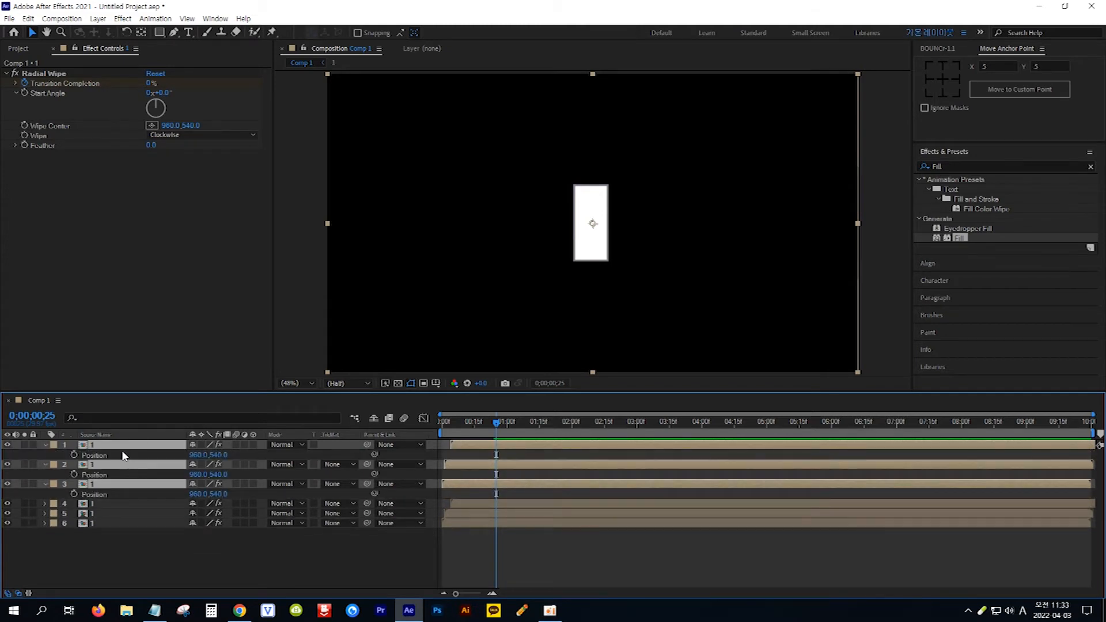
pyautogui.moveTo(196, 455); pyautogui.dragTo(306, 464)
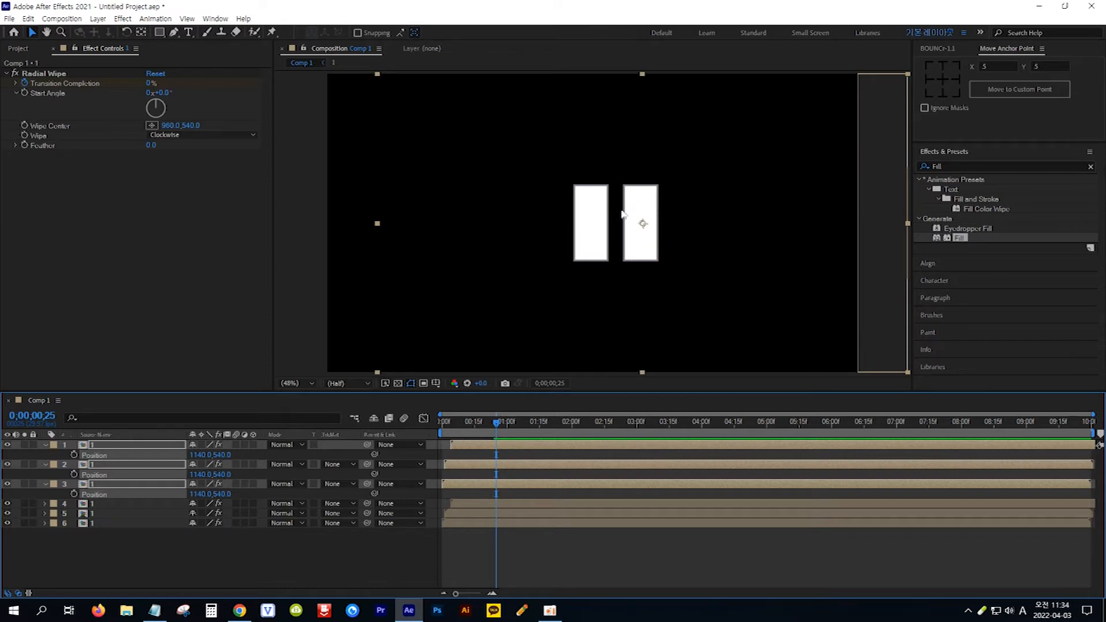
pyautogui.click(147, 545)
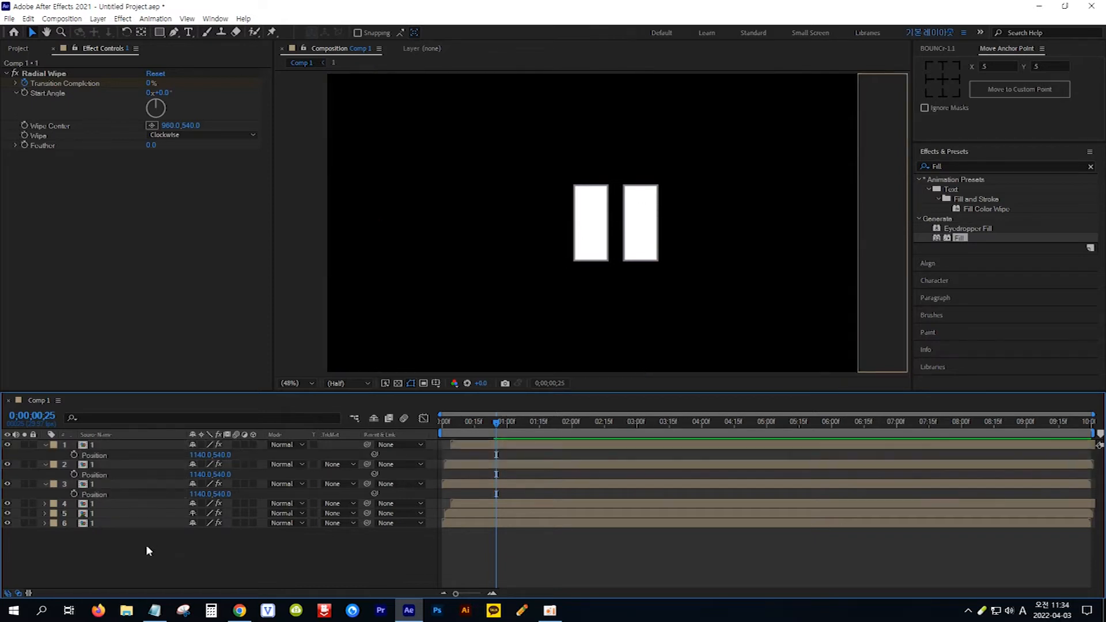
# Step: Try changing the letter inside nested composition 1 to N, check it in Comp 1, and undo the text edit
pyautogui.doubleClick(119, 481)
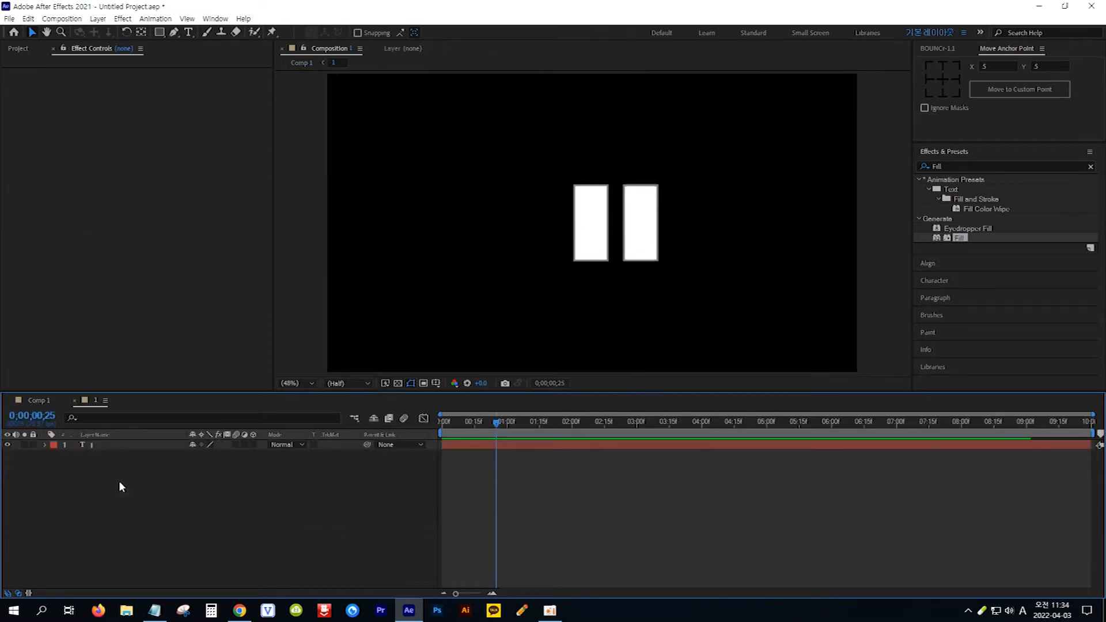
pyautogui.click(116, 444)
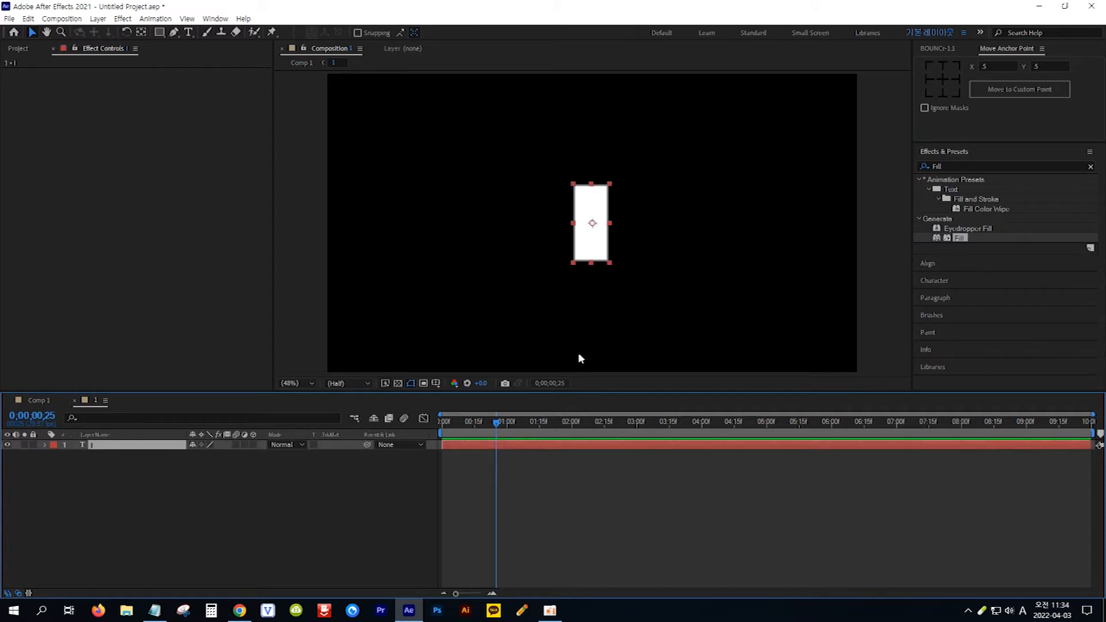
pyautogui.doubleClick(593, 244)
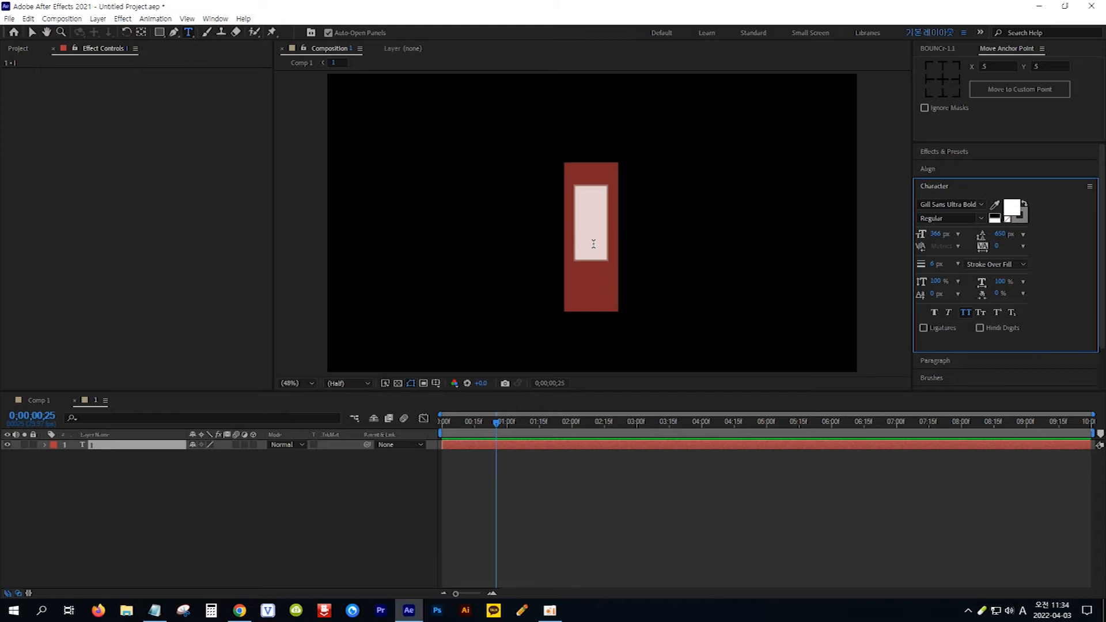
pyautogui.write('n')
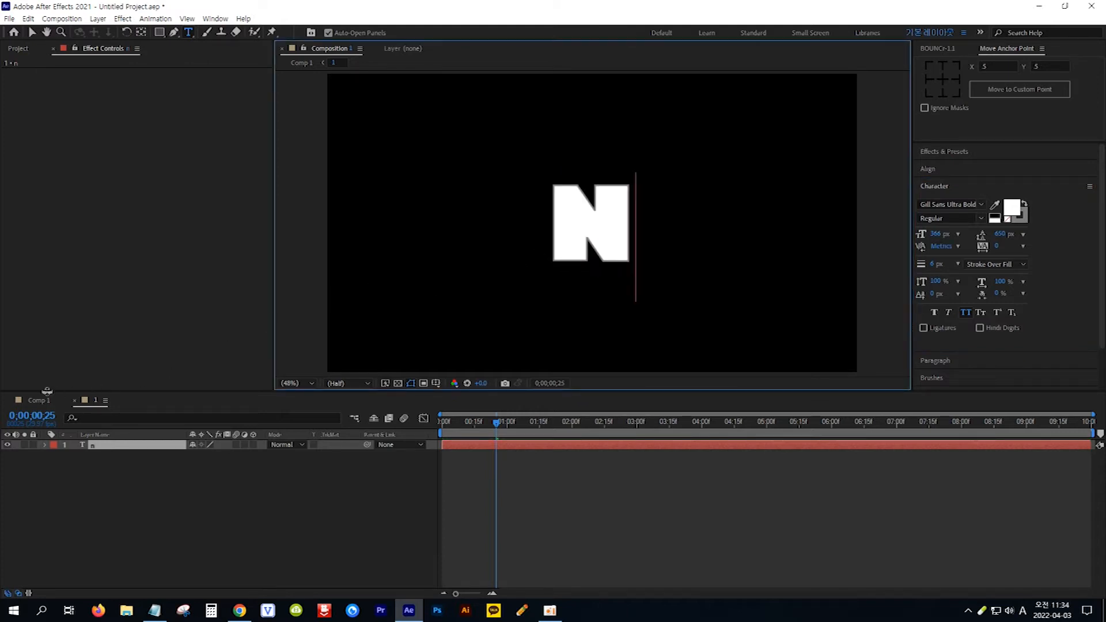
pyautogui.click(40, 400)
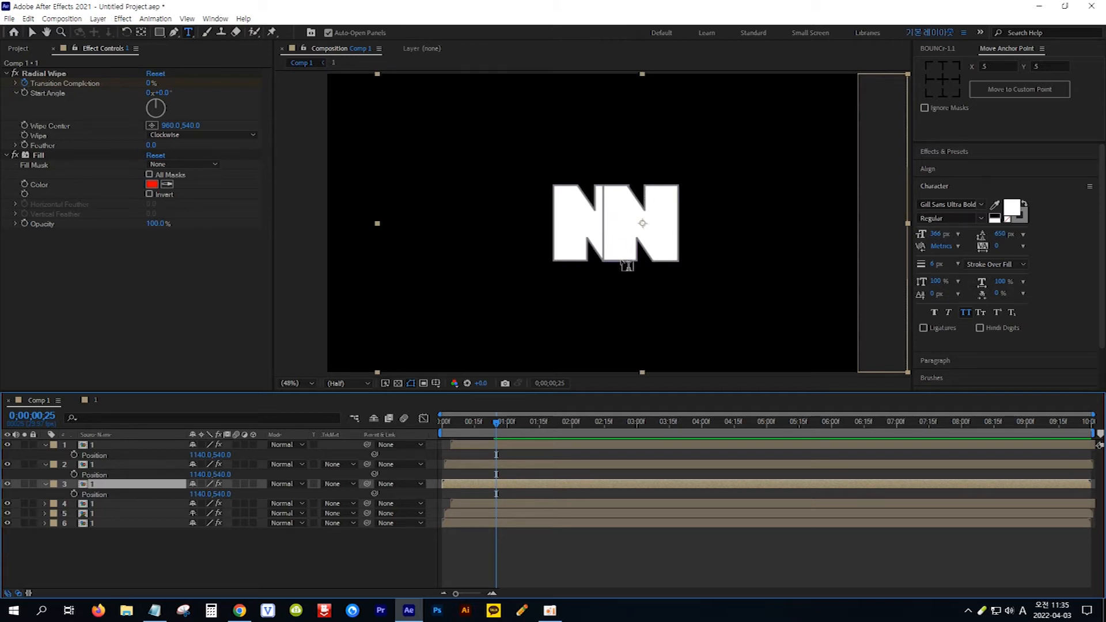
pyautogui.hotkey('ctrl', 'z')
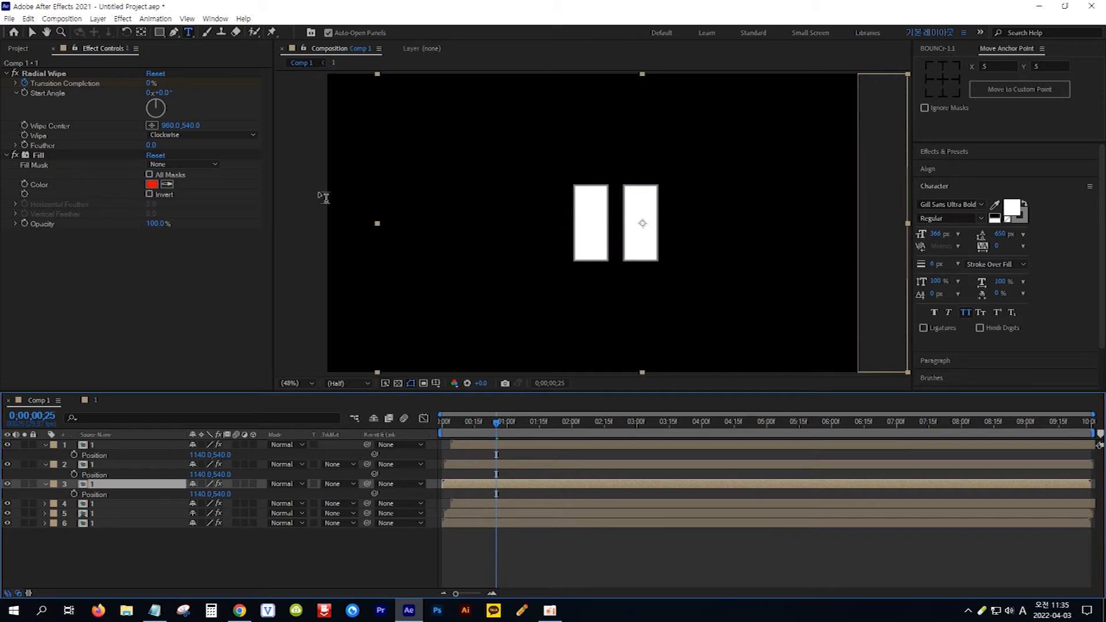
# Step: Duplicate composition 1 as composition 2 in the project and replace the source of the top three layers with it
pyautogui.click(16, 50)
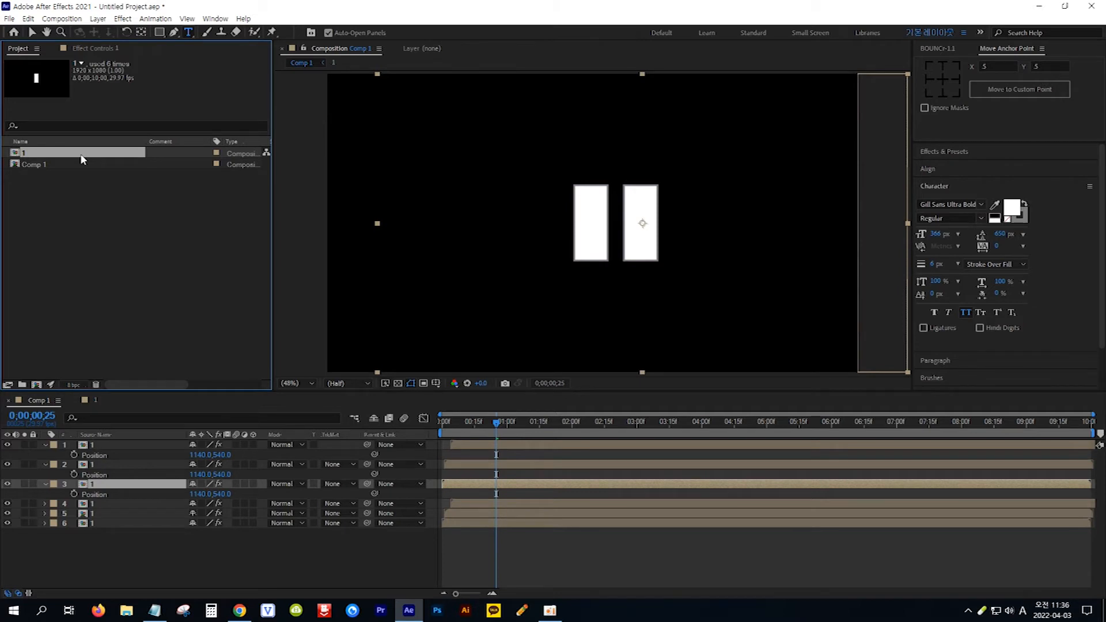
pyautogui.hotkey('ctrl', 'd')
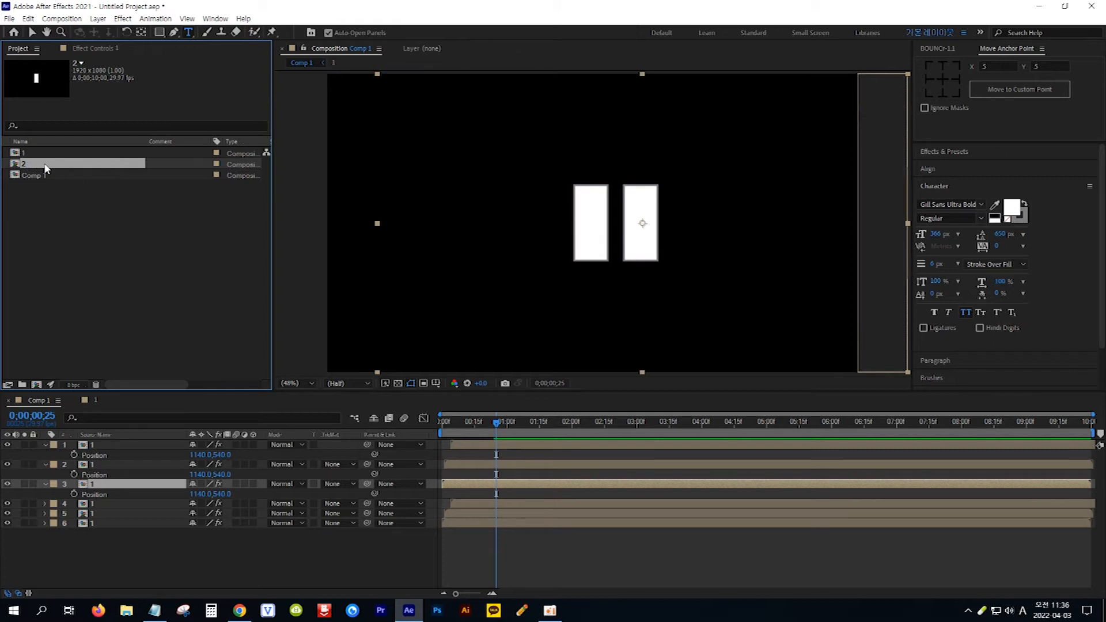
pyautogui.click(119, 488)
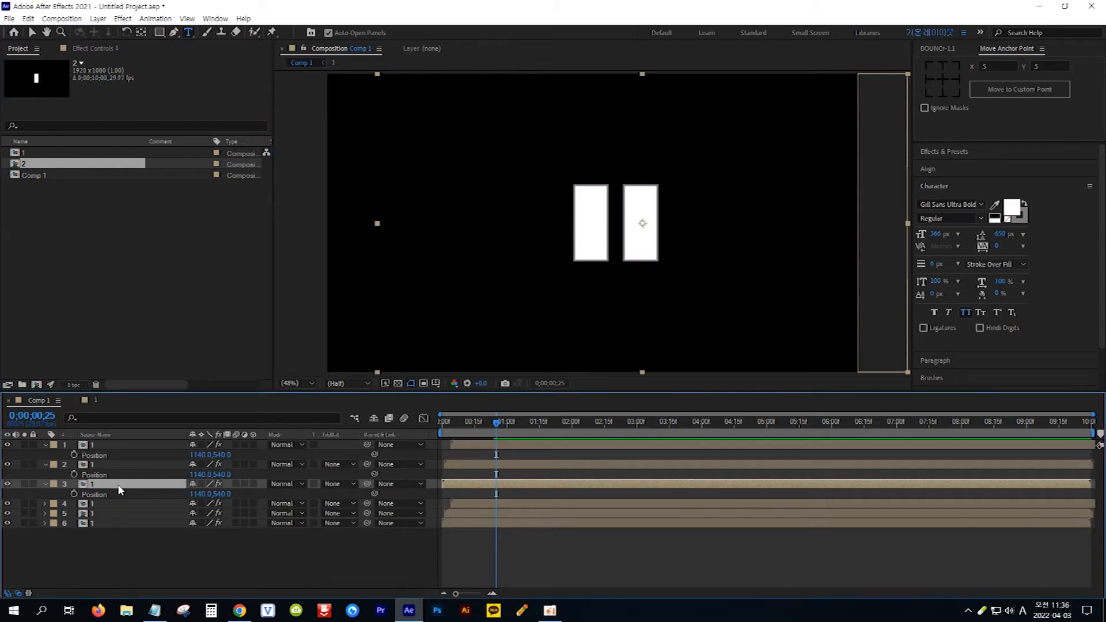
pyautogui.keyDown('shift'); pyautogui.click(120, 443); pyautogui.keyUp('shift')
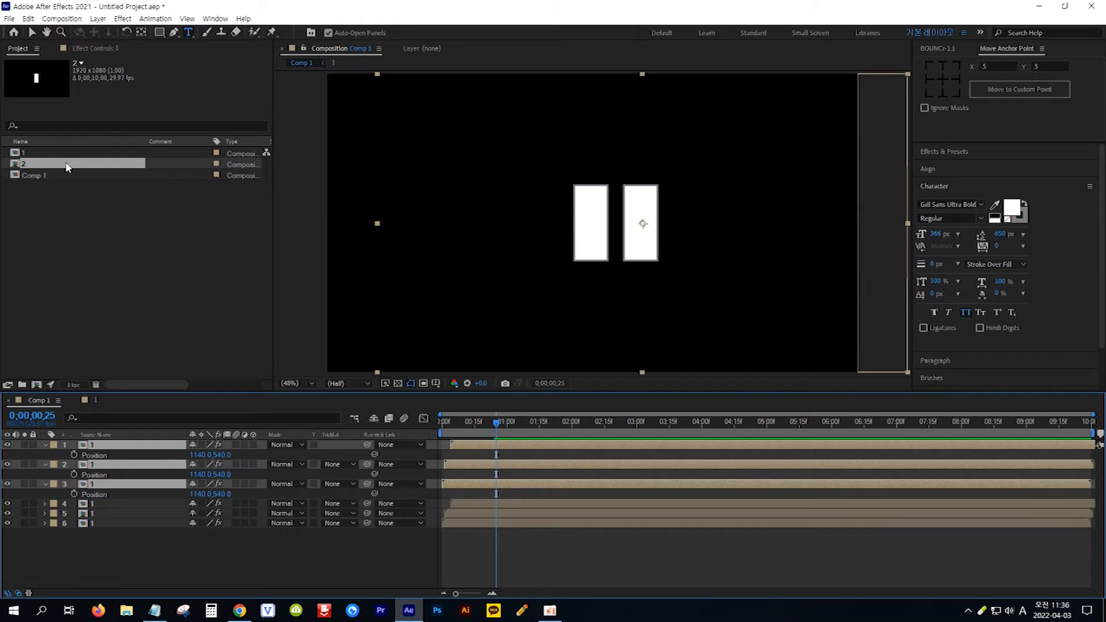
pyautogui.moveTo(67, 167); pyautogui.dragTo(118, 449)
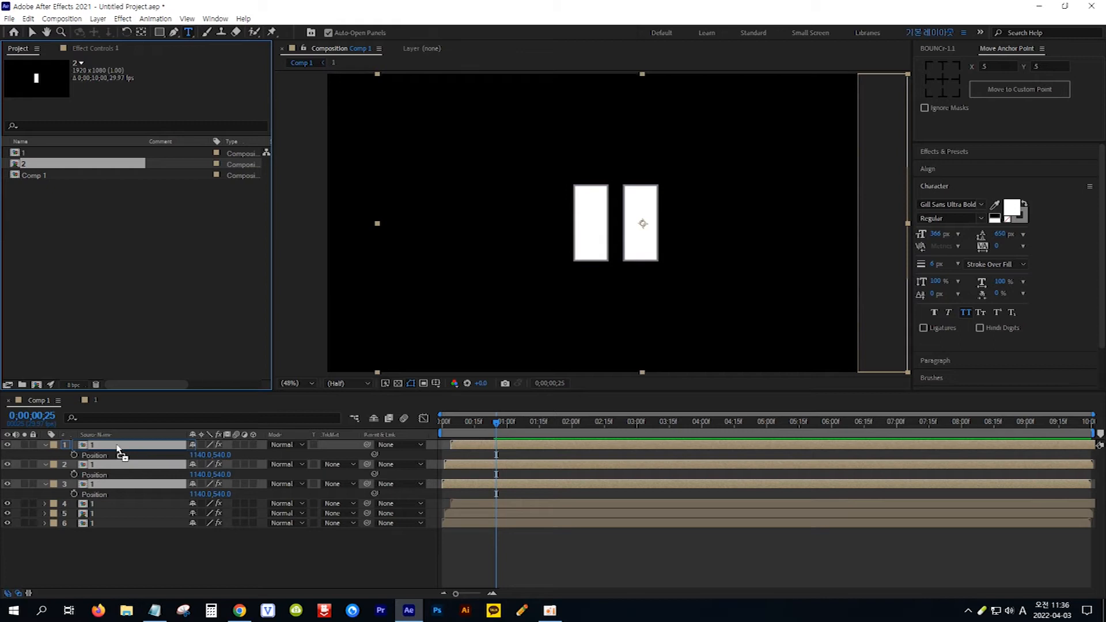
pyautogui.moveTo(118, 450); pyautogui.dragTo(116, 449)
# Step: Change the letter inside nested composition 2 to N and return to Comp 1
pyautogui.click(102, 465)
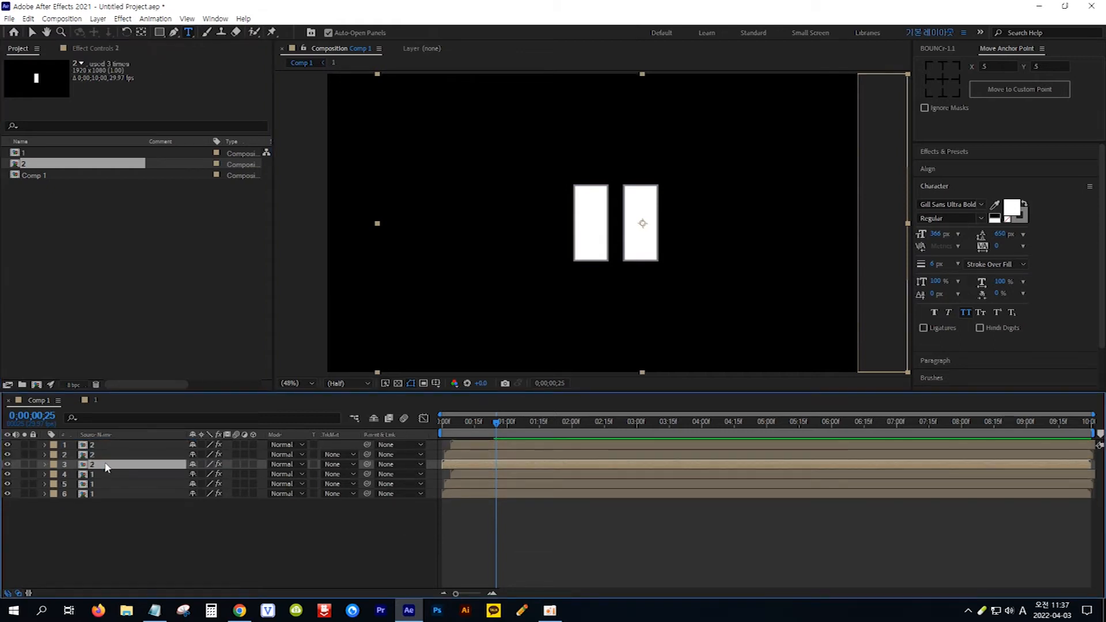
pyautogui.doubleClick(123, 467)
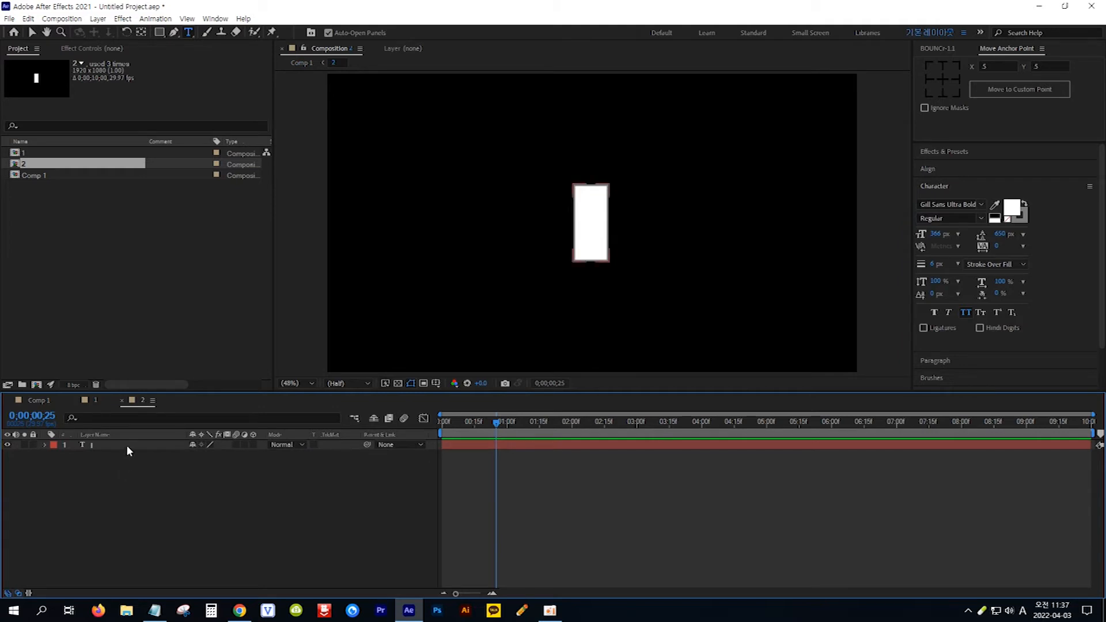
pyautogui.click(127, 446)
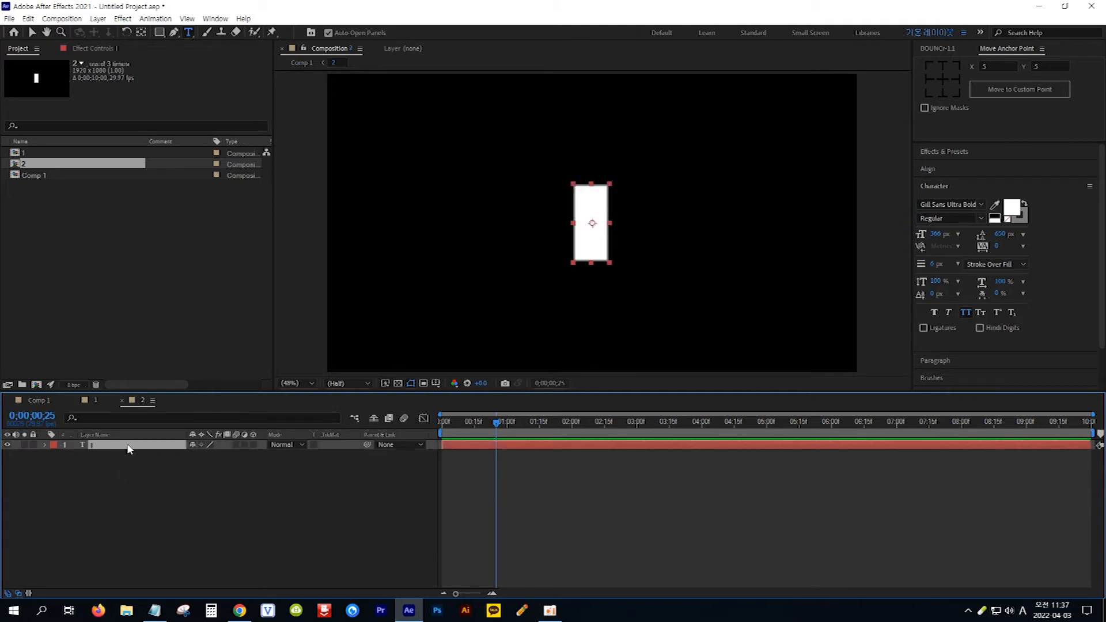
pyautogui.doubleClick(592, 247)
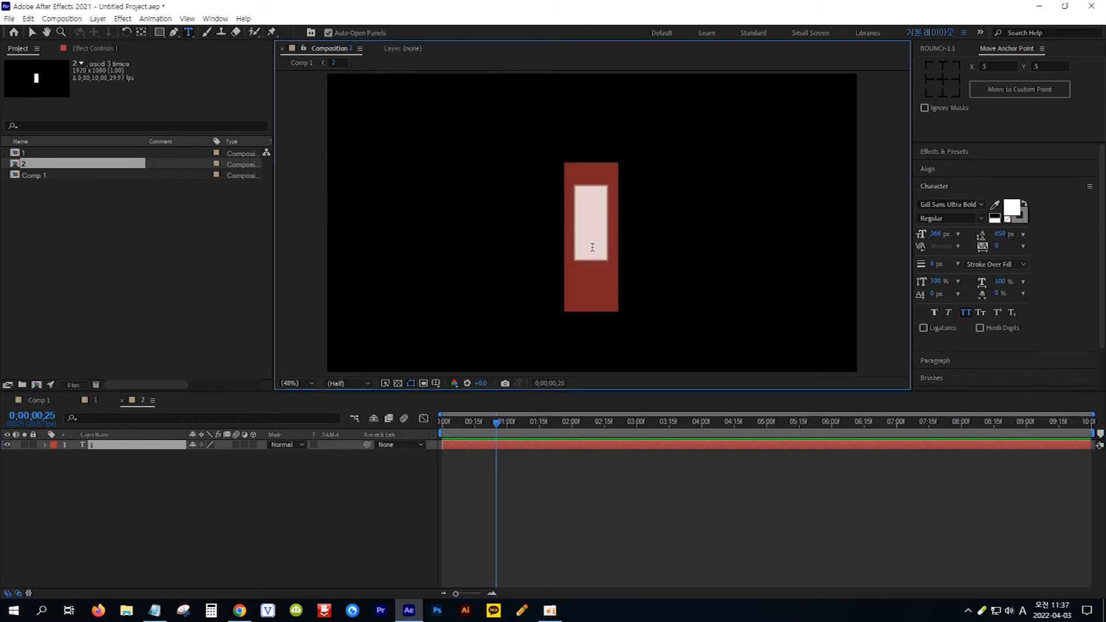
pyautogui.write('n')
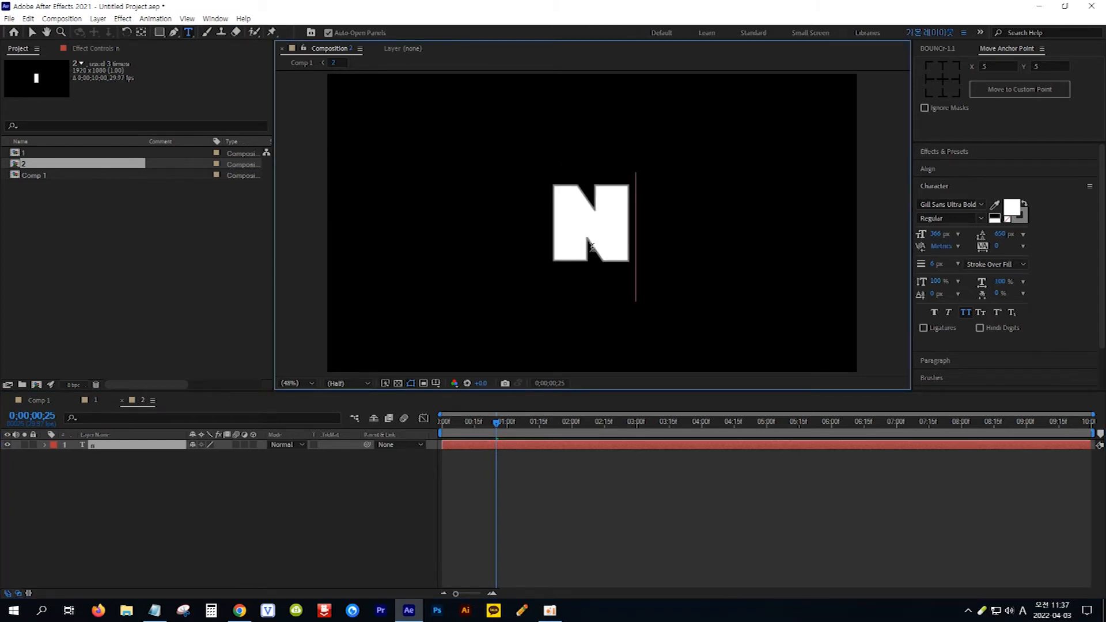
pyautogui.click(33, 33)
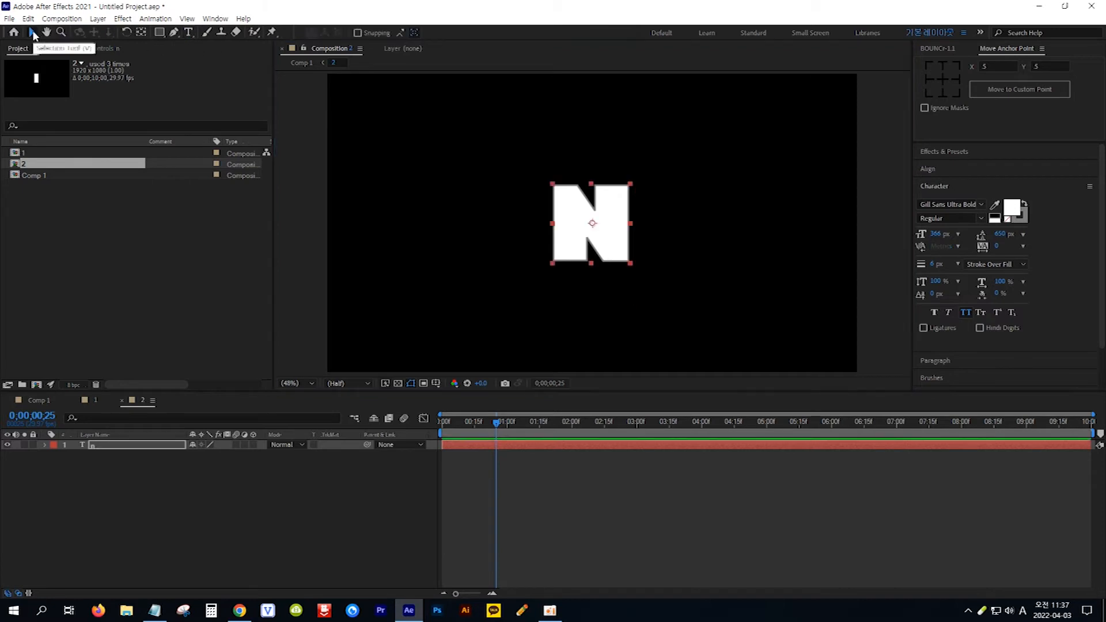
pyautogui.click(41, 400)
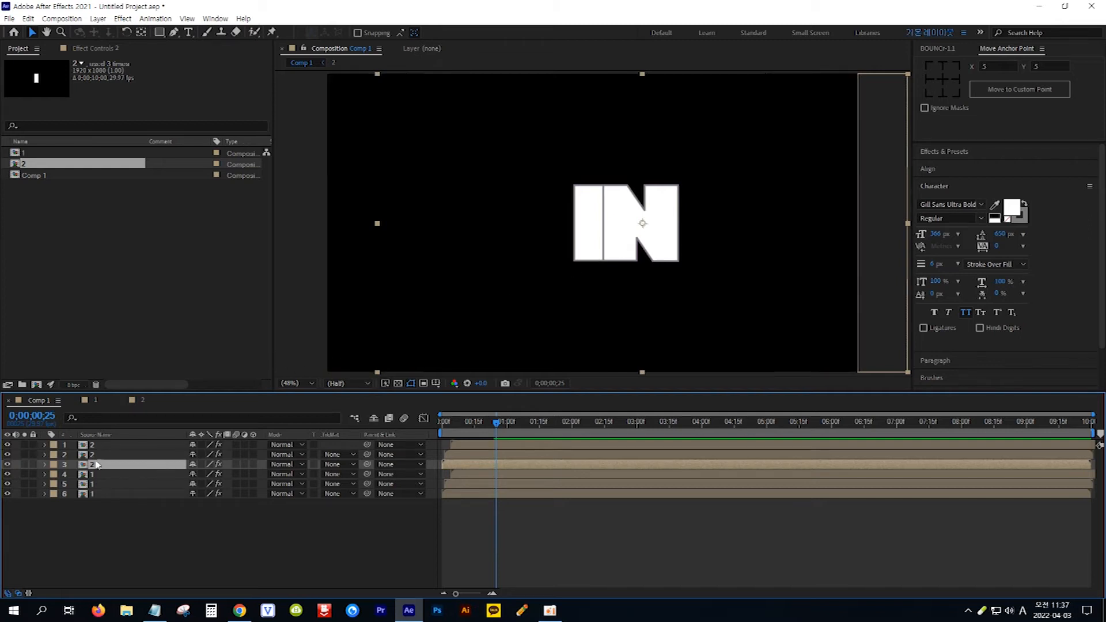
# Step: Set the Position of the three composition 1 layers to 413, 540, shifting the I toward the left of the frame
pyautogui.moveTo(139, 513); pyautogui.dragTo(105, 474)
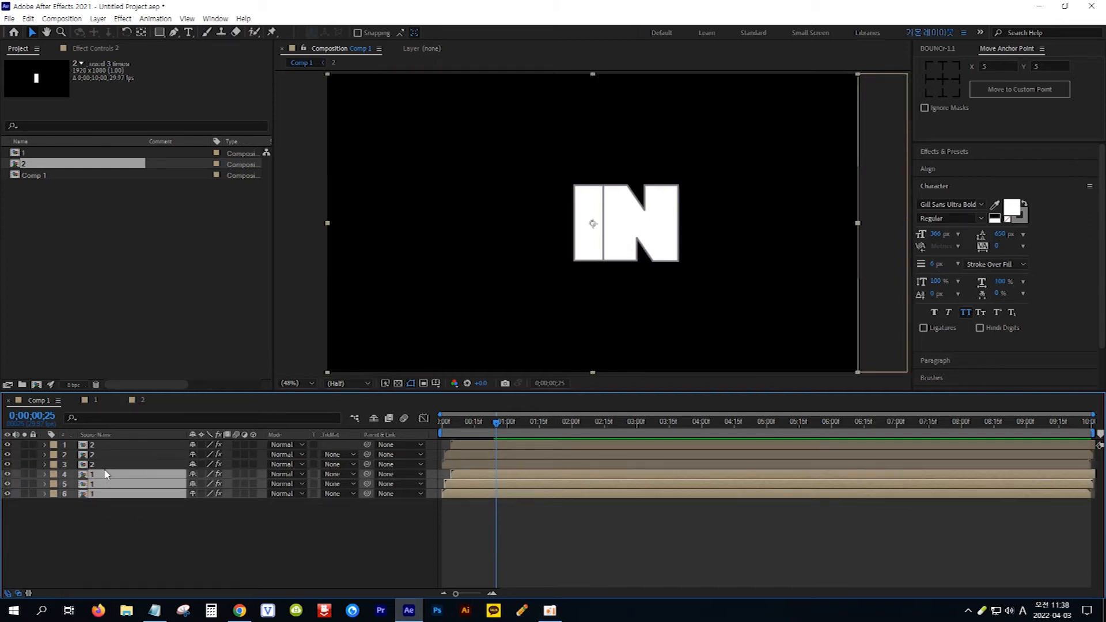
pyautogui.press('p')
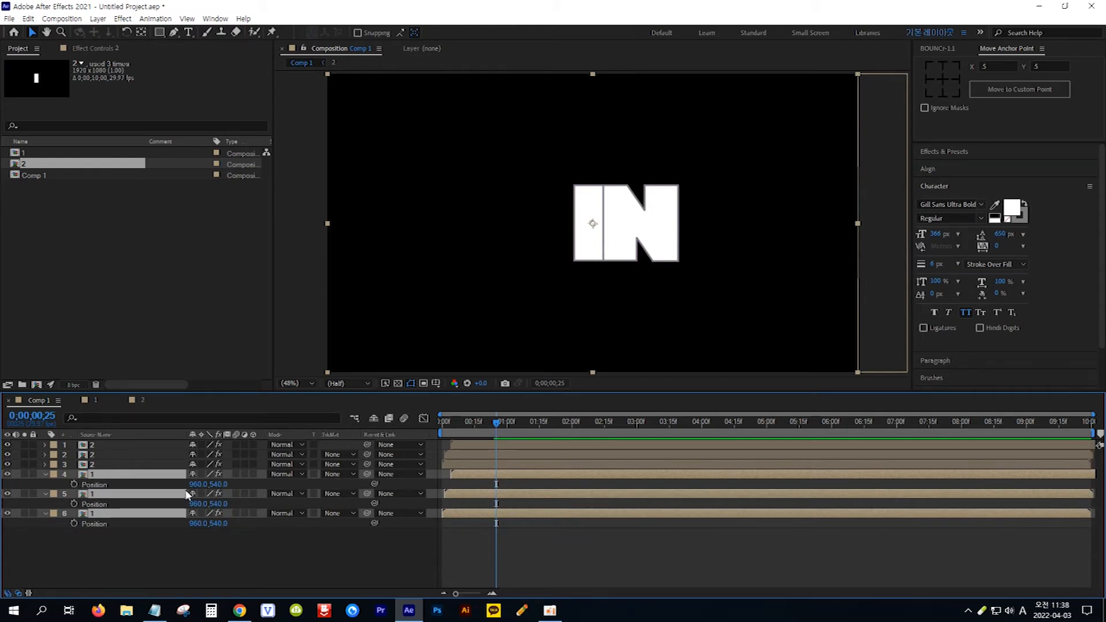
pyautogui.moveTo(198, 484); pyautogui.dragTo(4, 483)
pyautogui.moveTo(198, 485); pyautogui.dragTo(75, 484)
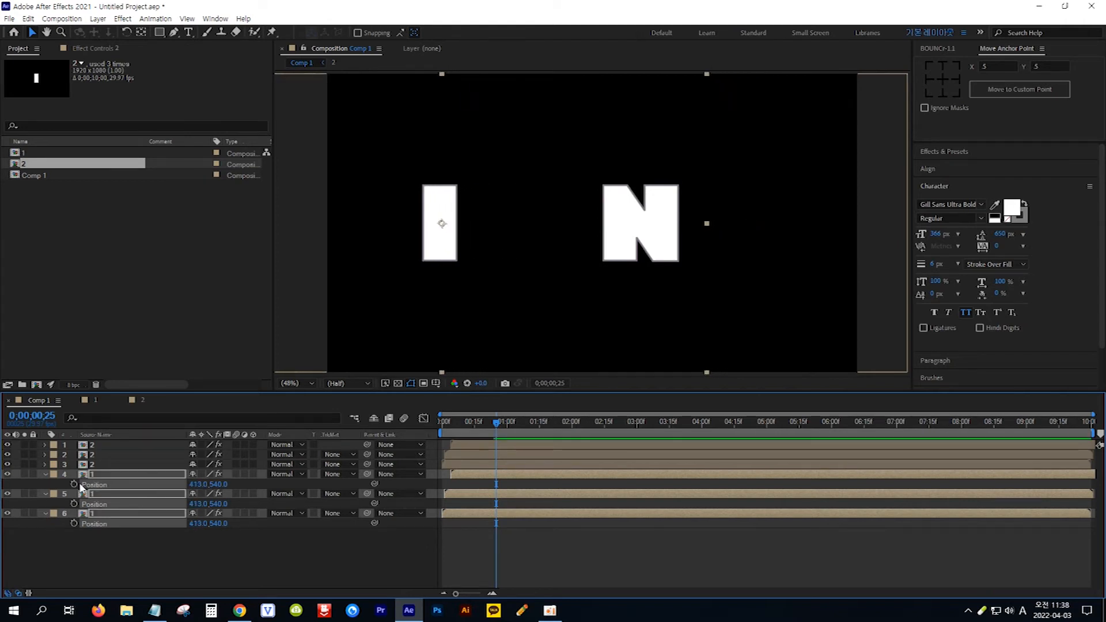
# Step: Set the Position of the three composition 2 layers to 651, 540, placing the N right beside the I
pyautogui.click(105, 464)
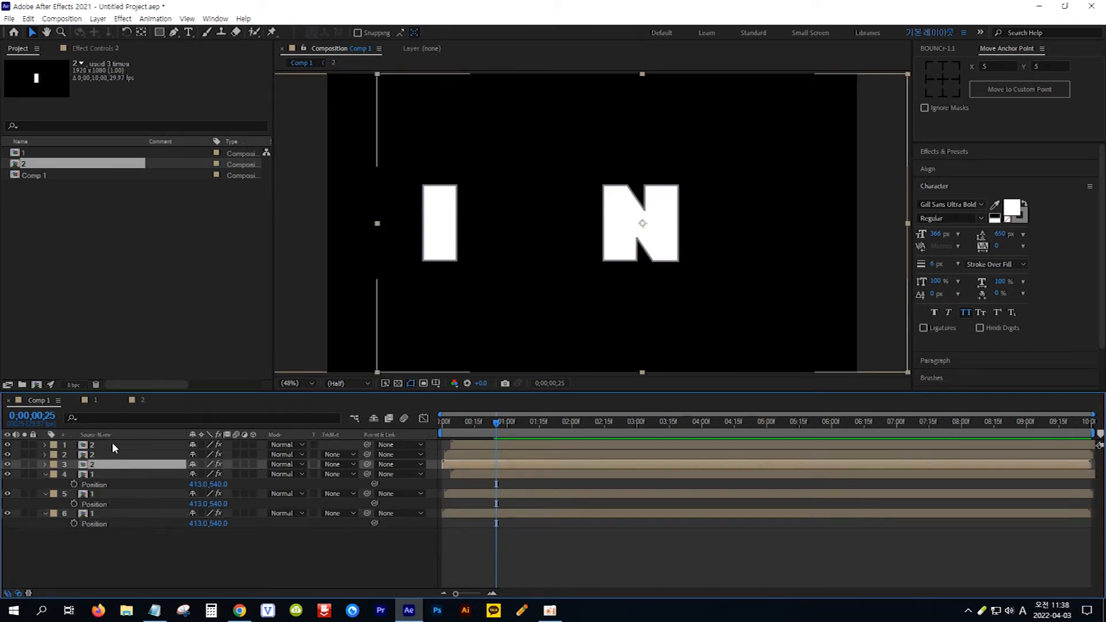
pyautogui.keyDown('shift'); pyautogui.click(112, 443); pyautogui.keyUp('shift')
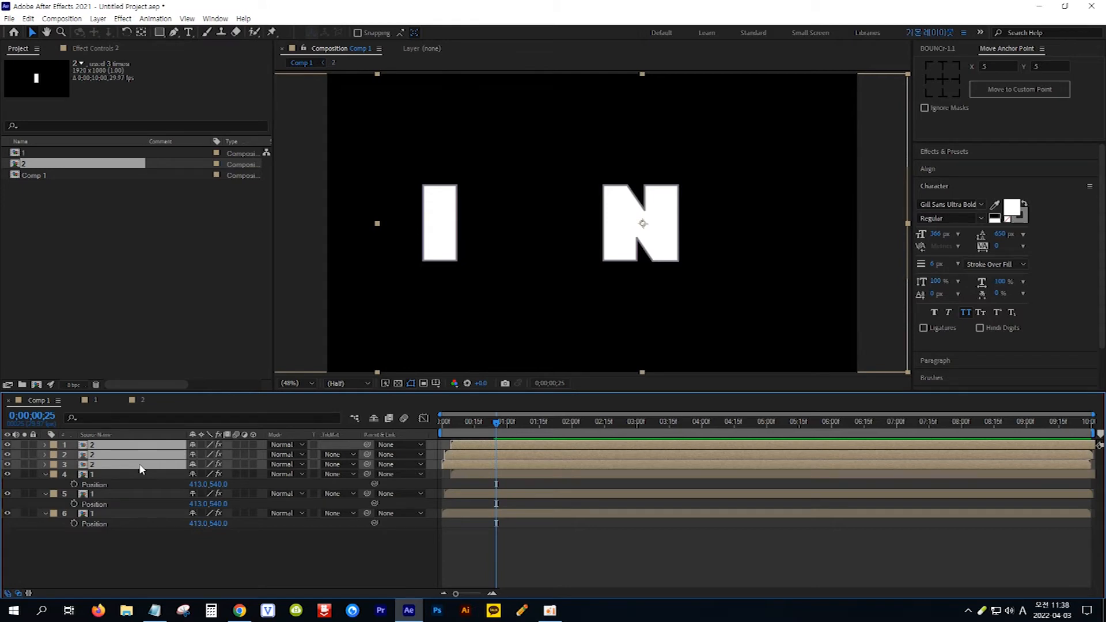
pyautogui.press('p')
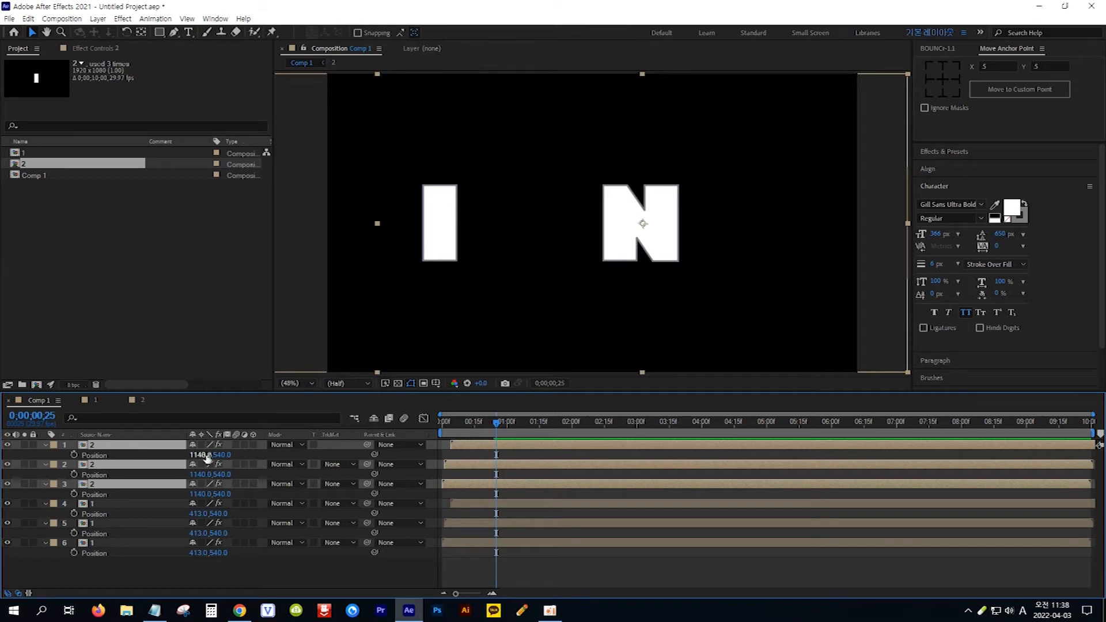
pyautogui.moveTo(201, 454); pyautogui.dragTo(119, 457)
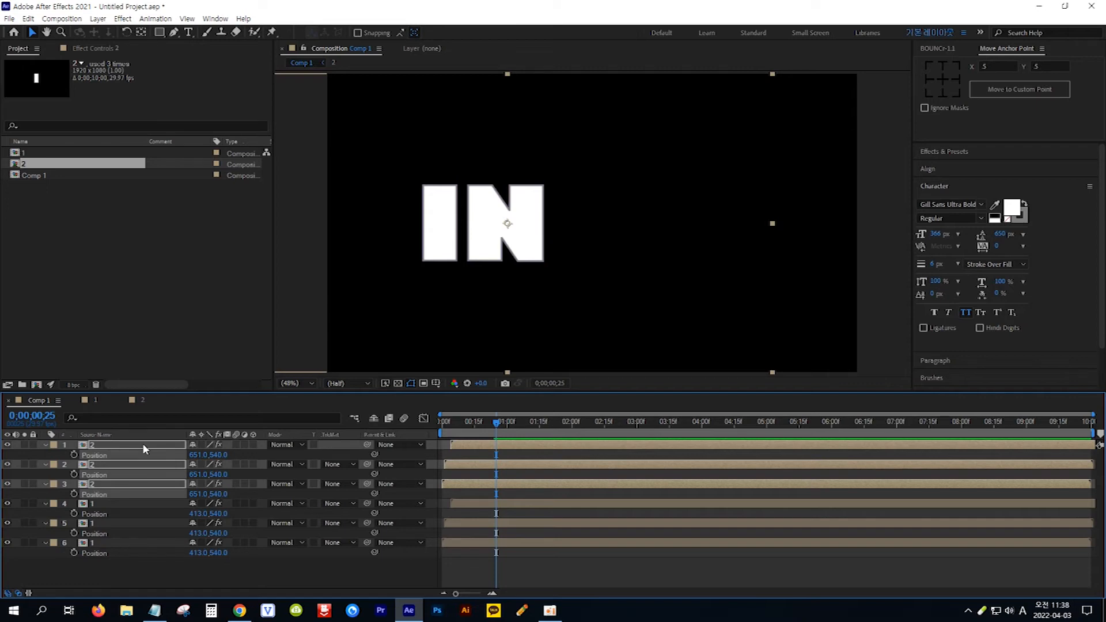
# Step: Duplicate the three N layers to the top of the stack and replace their source with composition 3, a duplicate of composition 2
pyautogui.hotkey('ctrl', 'd')
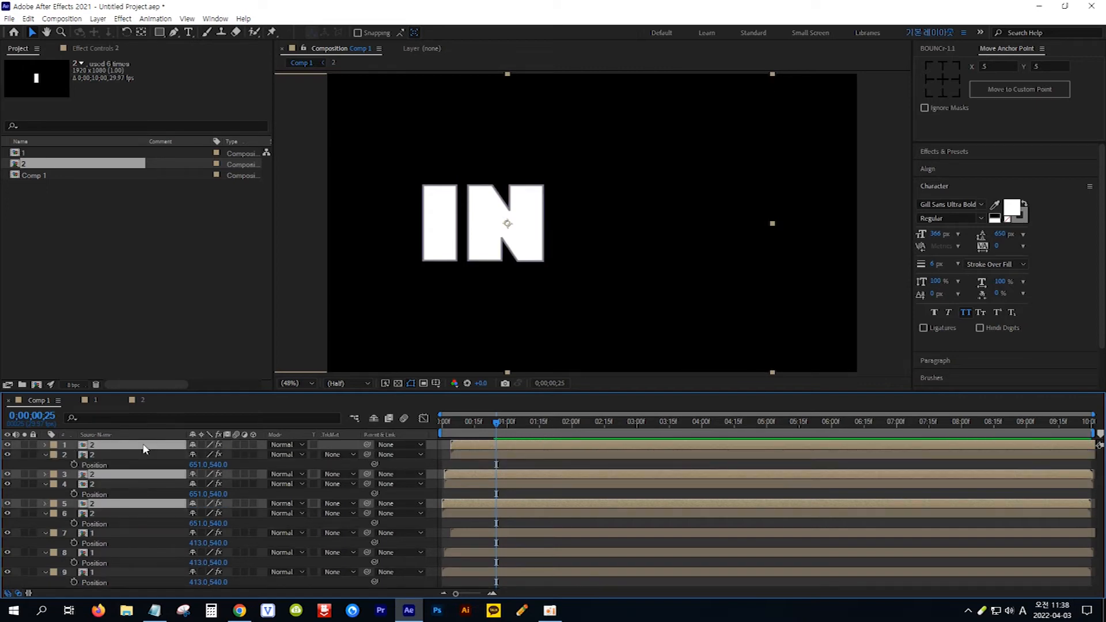
pyautogui.moveTo(117, 504); pyautogui.dragTo(121, 455)
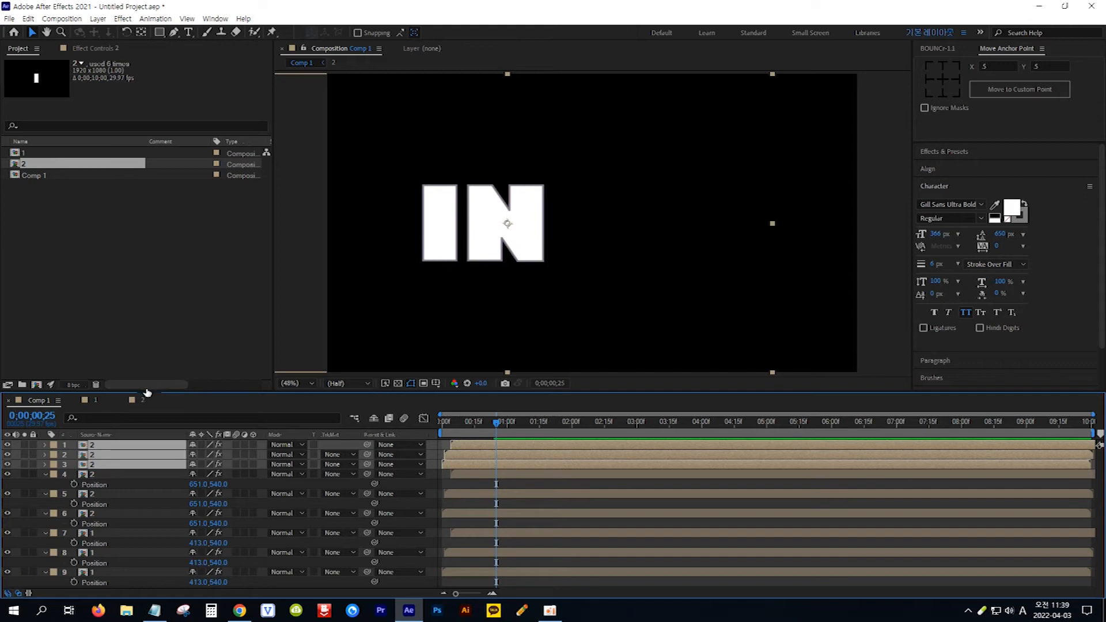
pyautogui.click(30, 167)
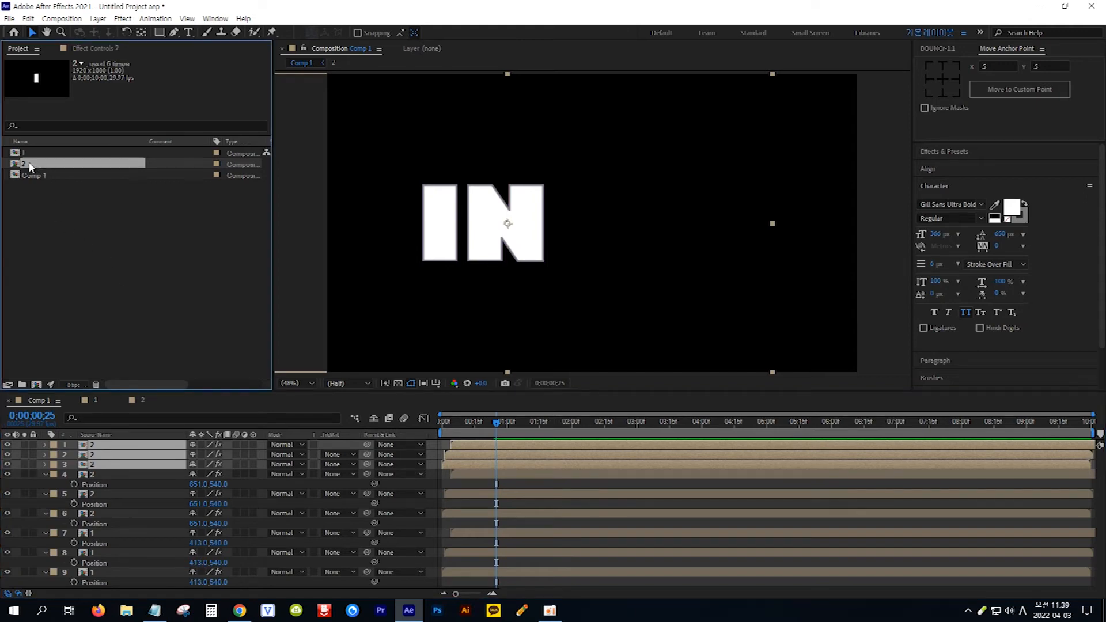
pyautogui.hotkey('ctrl', 'd')
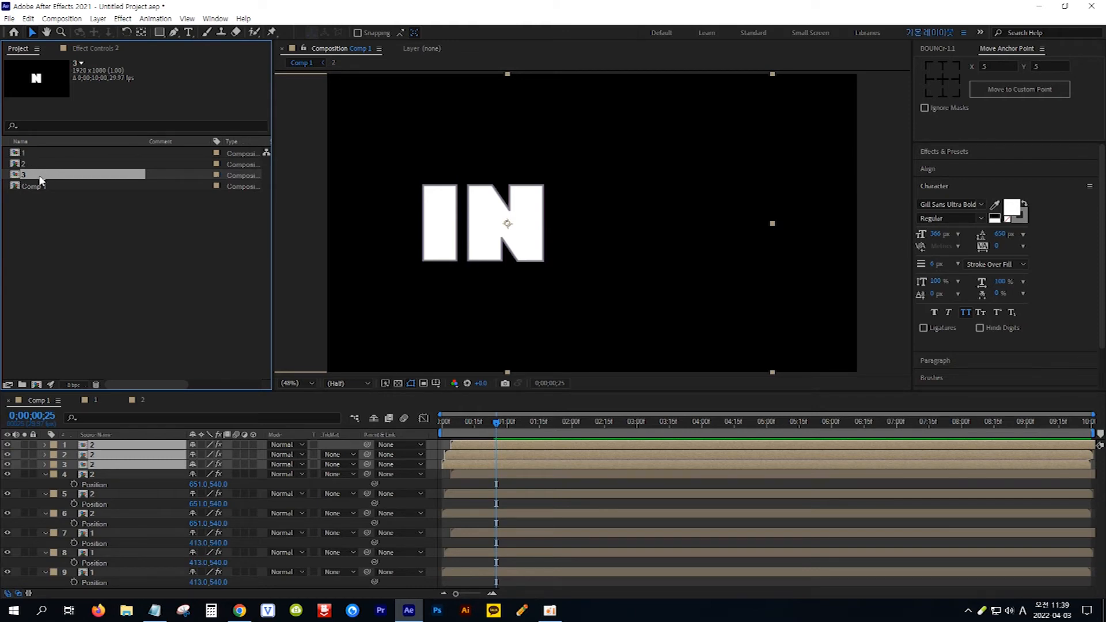
pyautogui.moveTo(74, 178); pyautogui.dragTo(126, 461)
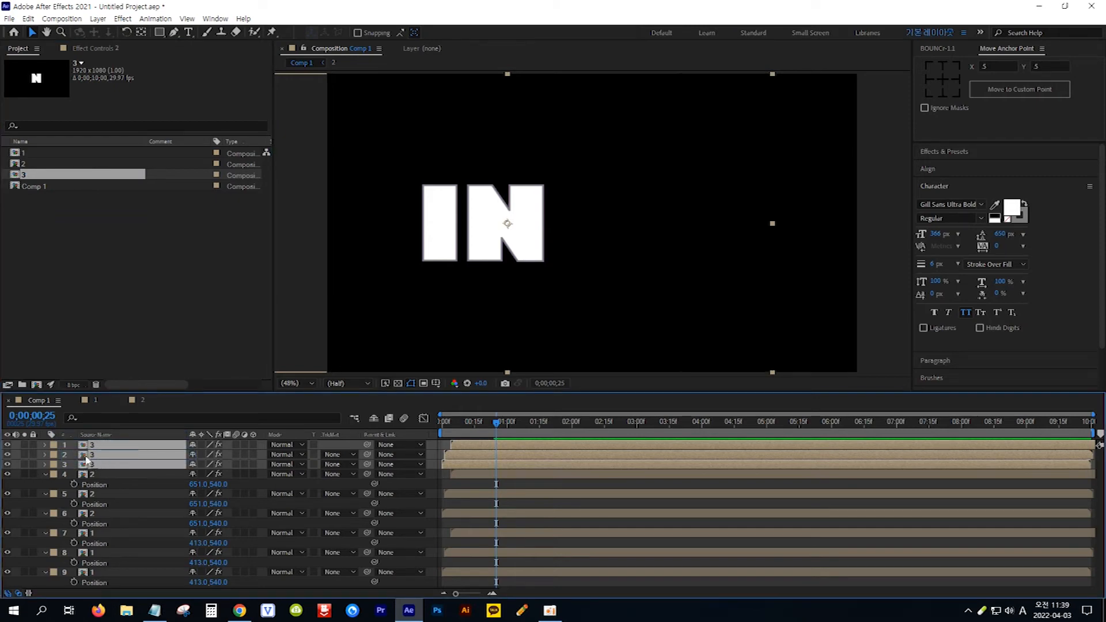
# Step: Change the letter inside nested composition 3 to T and return to Comp 1
pyautogui.click(122, 476)
pyautogui.doubleClick(118, 465)
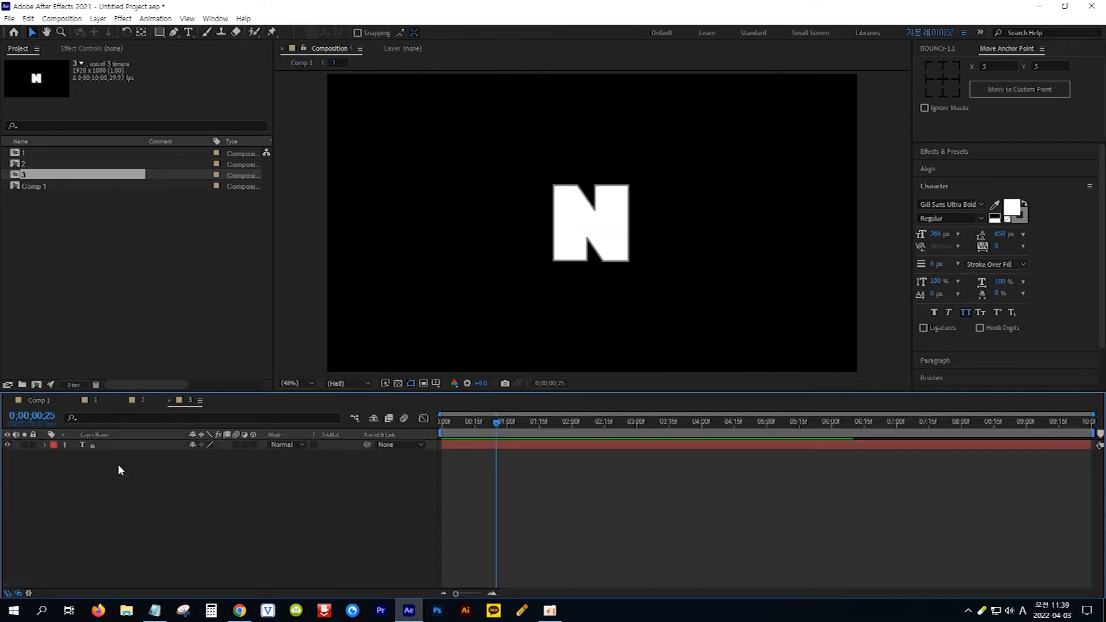
pyautogui.click(129, 445)
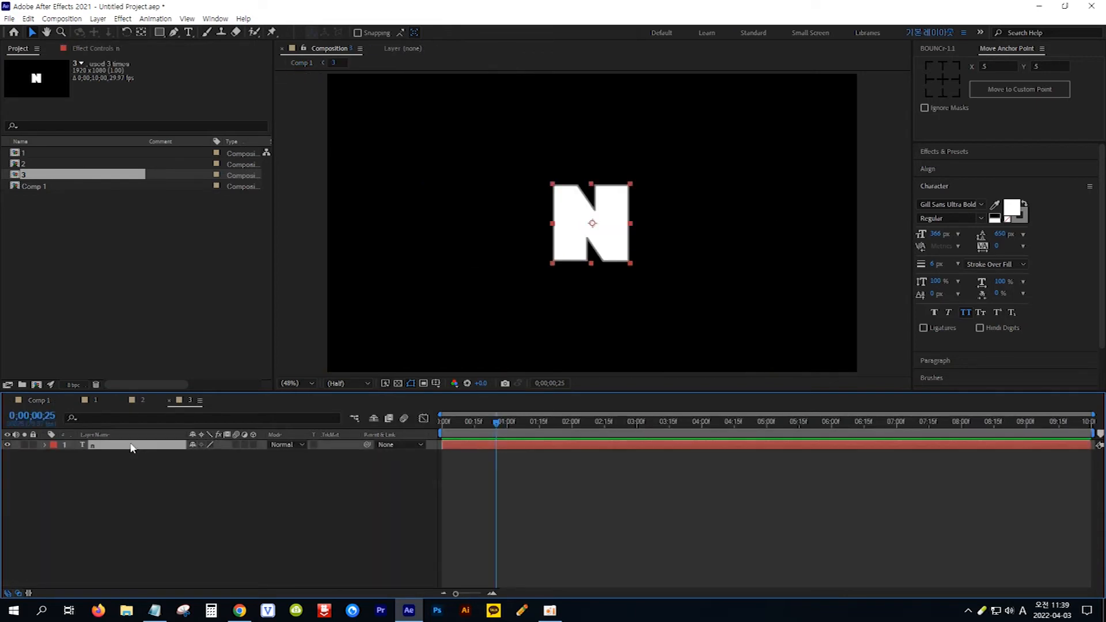
pyautogui.doubleClick(577, 238)
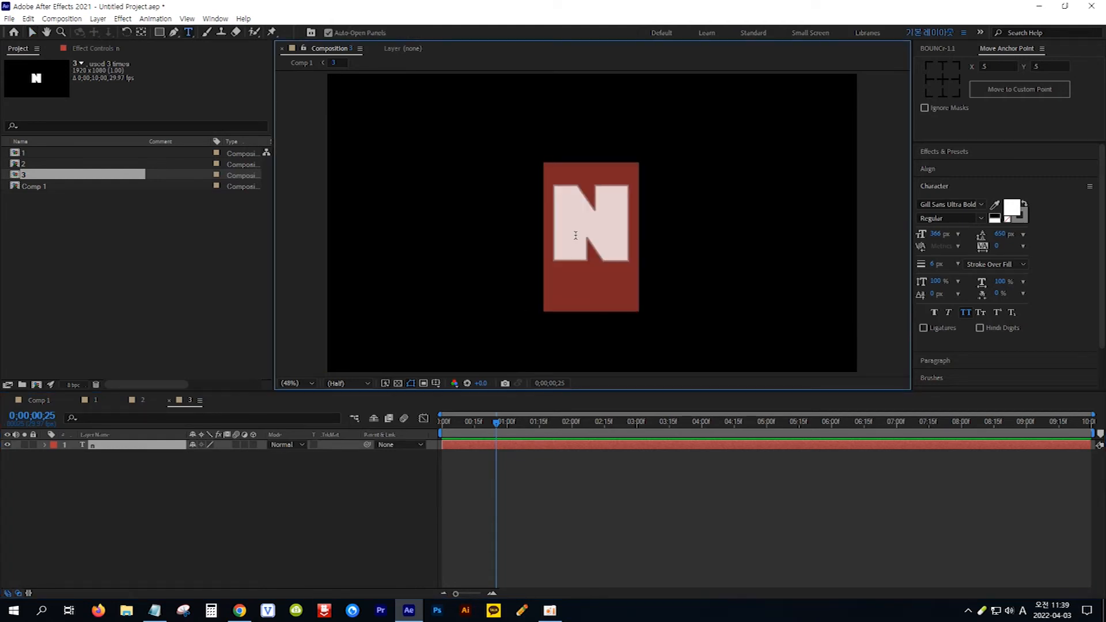
pyautogui.write('t')
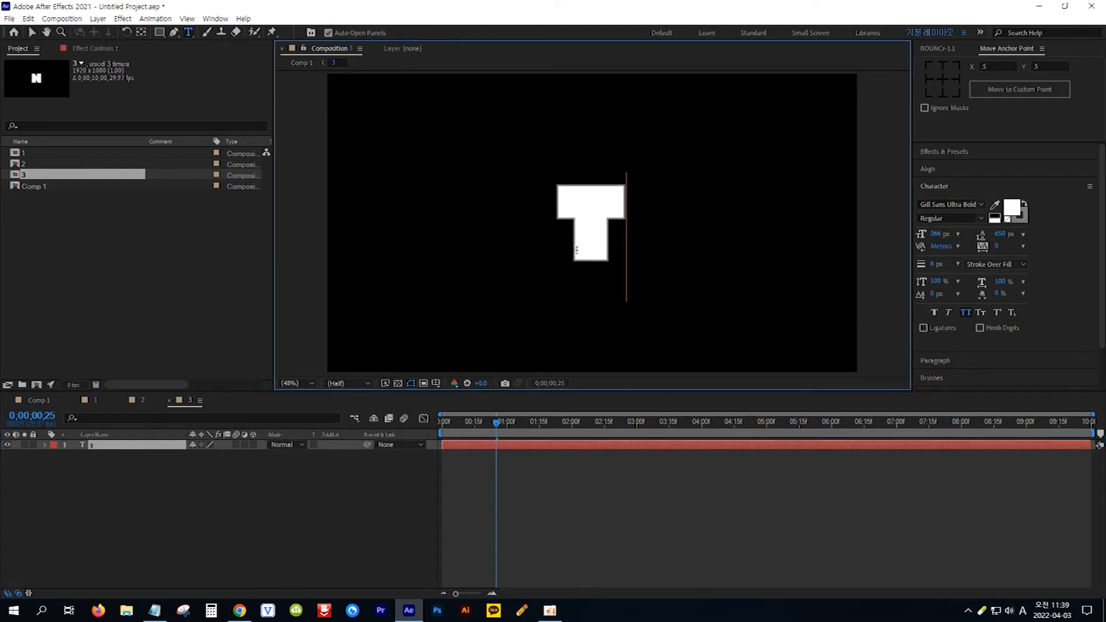
pyautogui.click(38, 399)
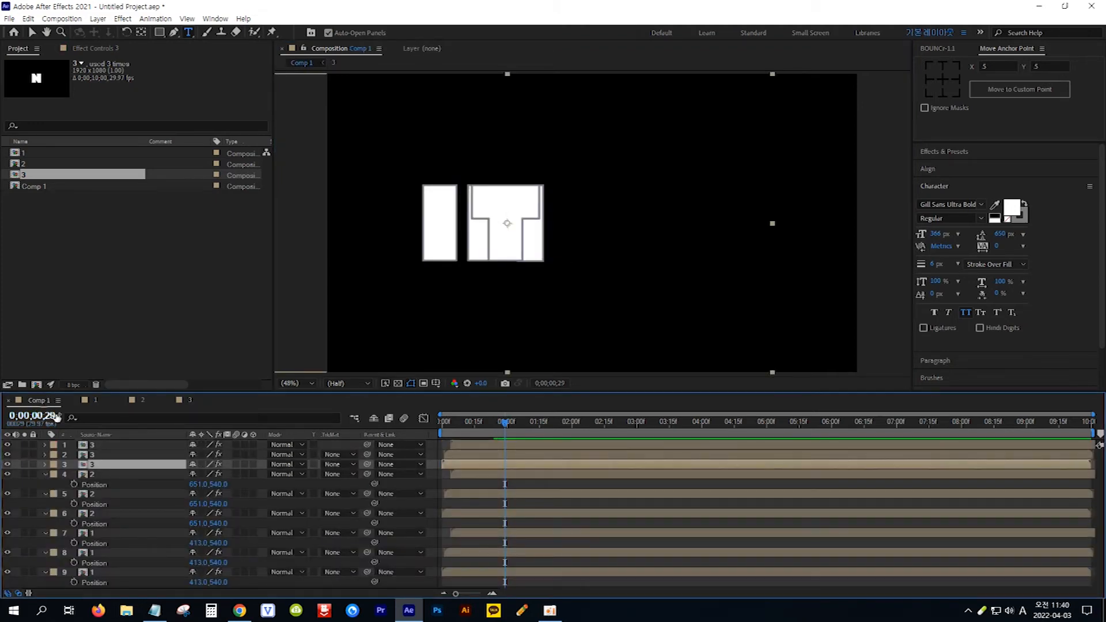
# Step: Set the Position of the three composition 3 layers to 941, 540 and check the wipe at 0;00;00;23
pyautogui.keyDown('shift'); pyautogui.click(129, 444); pyautogui.keyUp('shift')
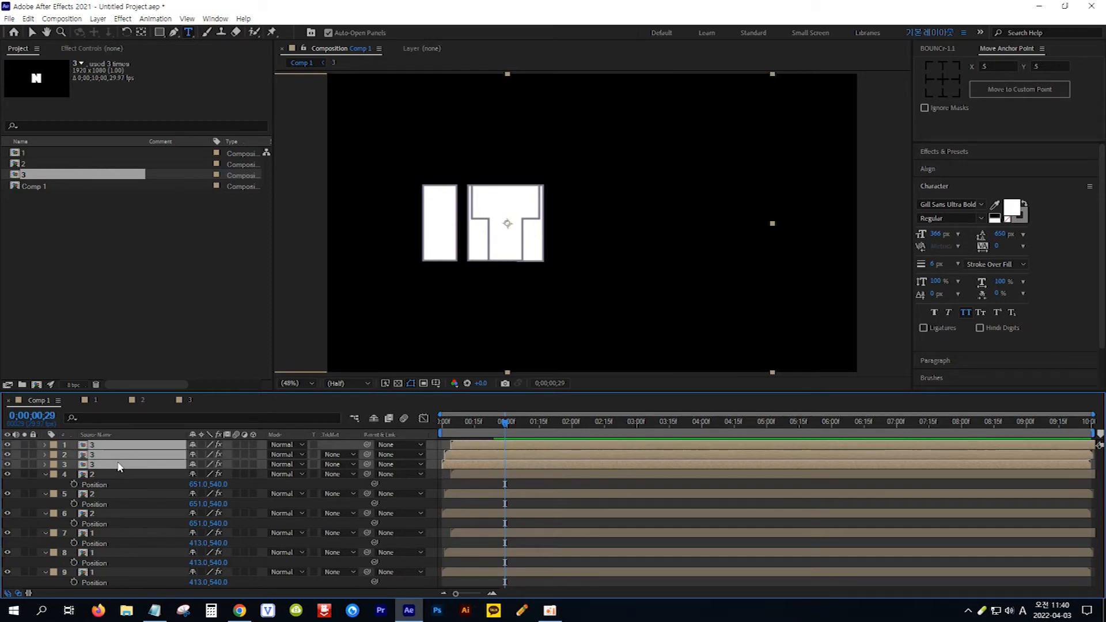
pyautogui.press('p')
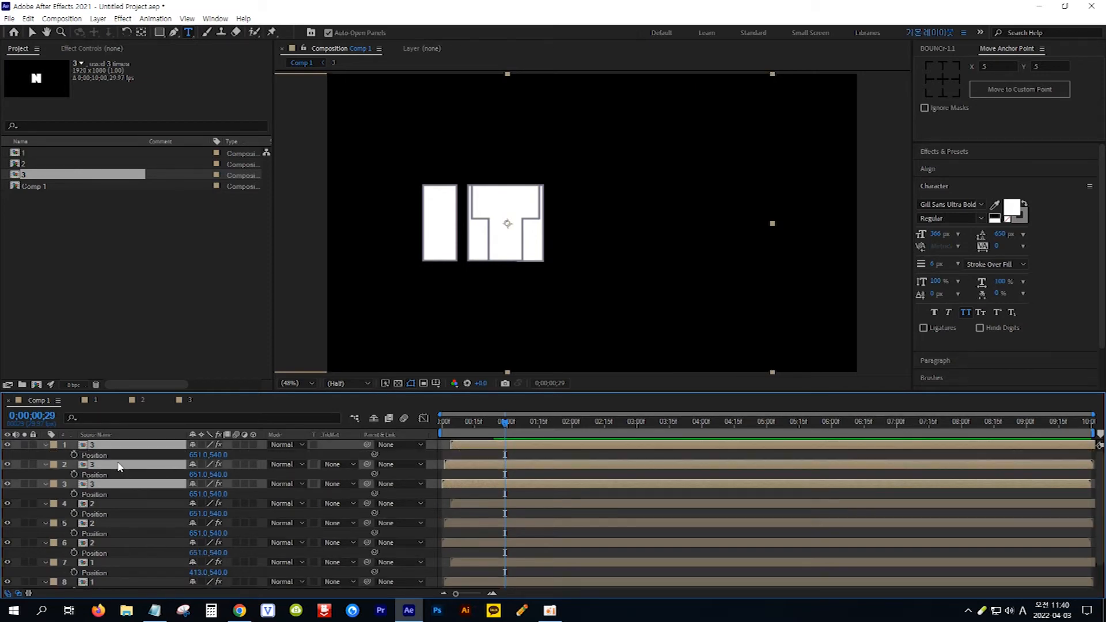
pyautogui.moveTo(199, 455); pyautogui.dragTo(361, 454)
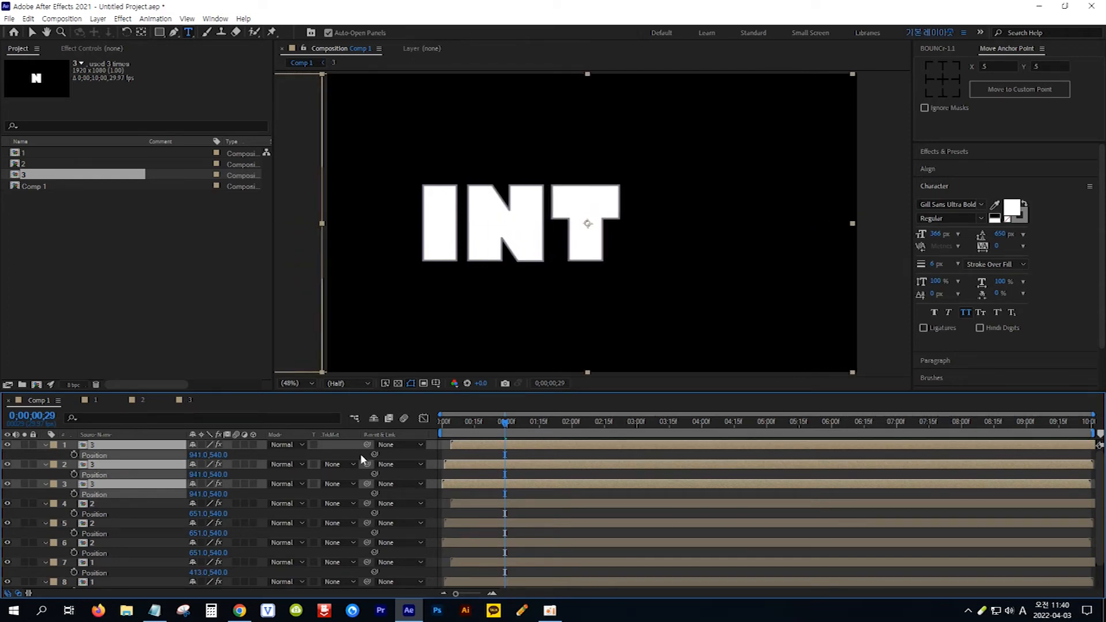
pyautogui.moveTo(499, 425)
pyautogui.mouseDown()
pyautogui.moveTo(444, 428)
pyautogui.moveTo(493, 426)
pyautogui.mouseUp()
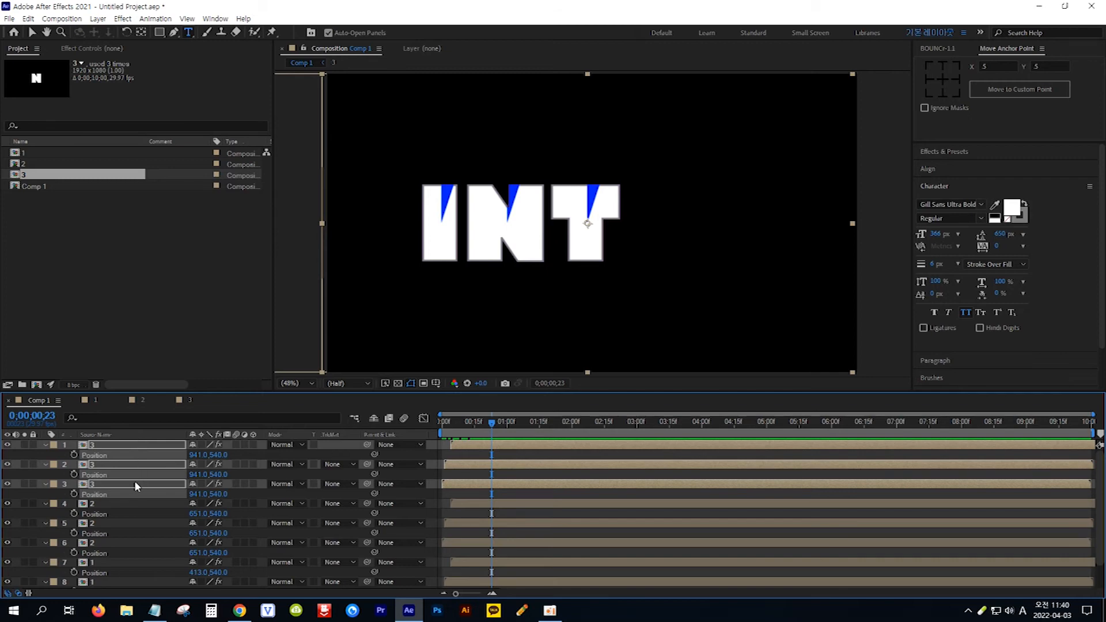
# Step: Duplicate the three T layers to the top of the stack and replace their source with composition 4, a duplicate of composition 3
pyautogui.hotkey('ctrl', 'd')
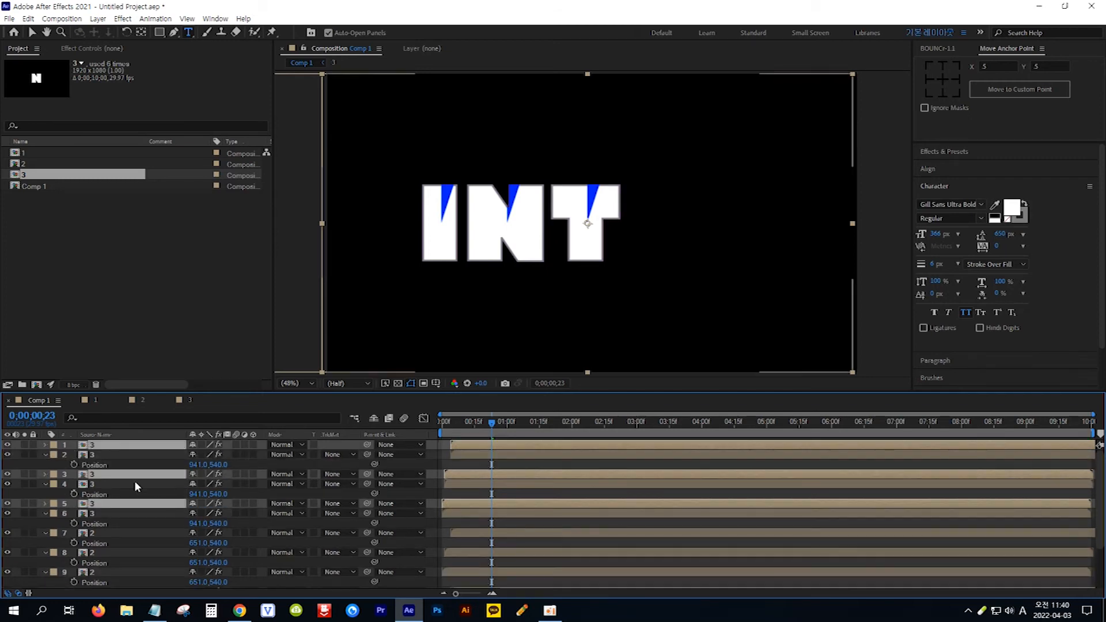
pyautogui.moveTo(122, 506); pyautogui.dragTo(127, 456)
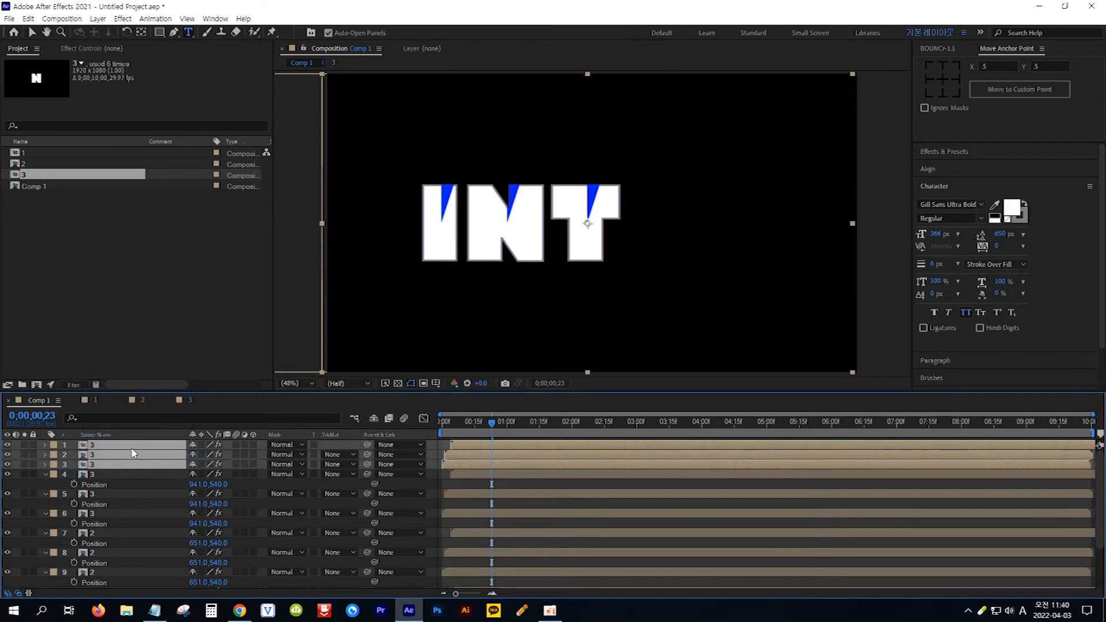
pyautogui.click(51, 178)
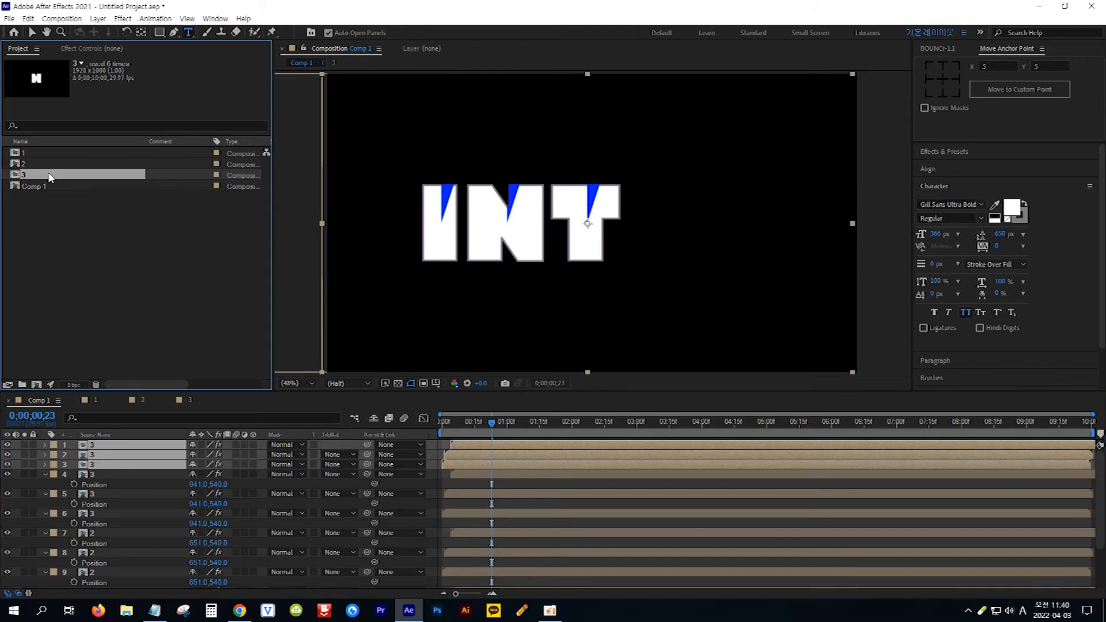
pyautogui.hotkey('ctrl', 'd')
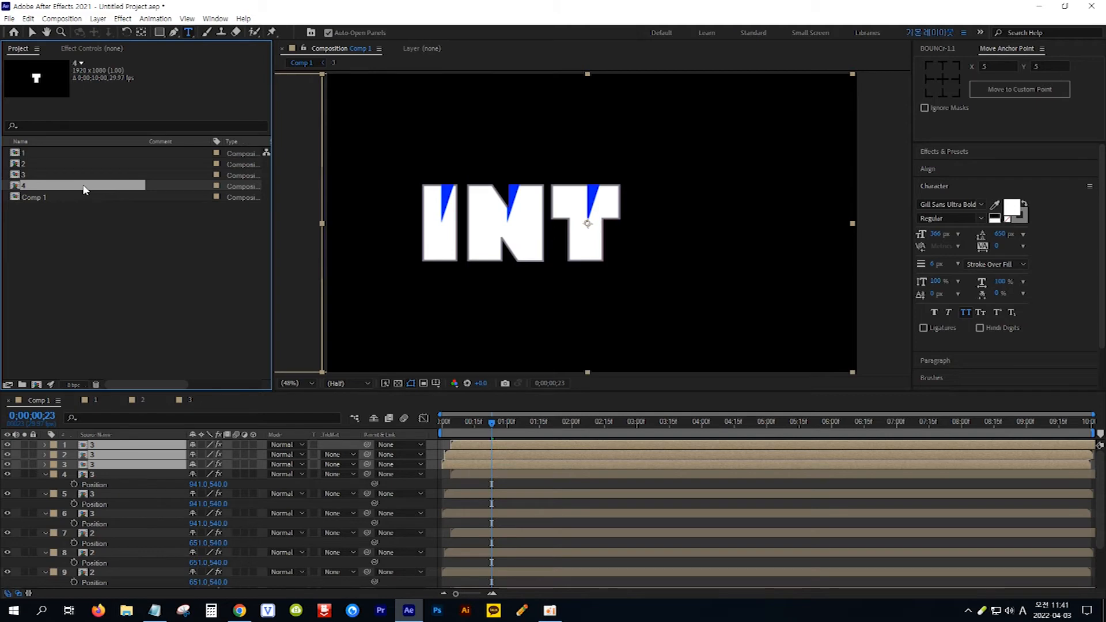
pyautogui.moveTo(83, 190); pyautogui.dragTo(130, 457)
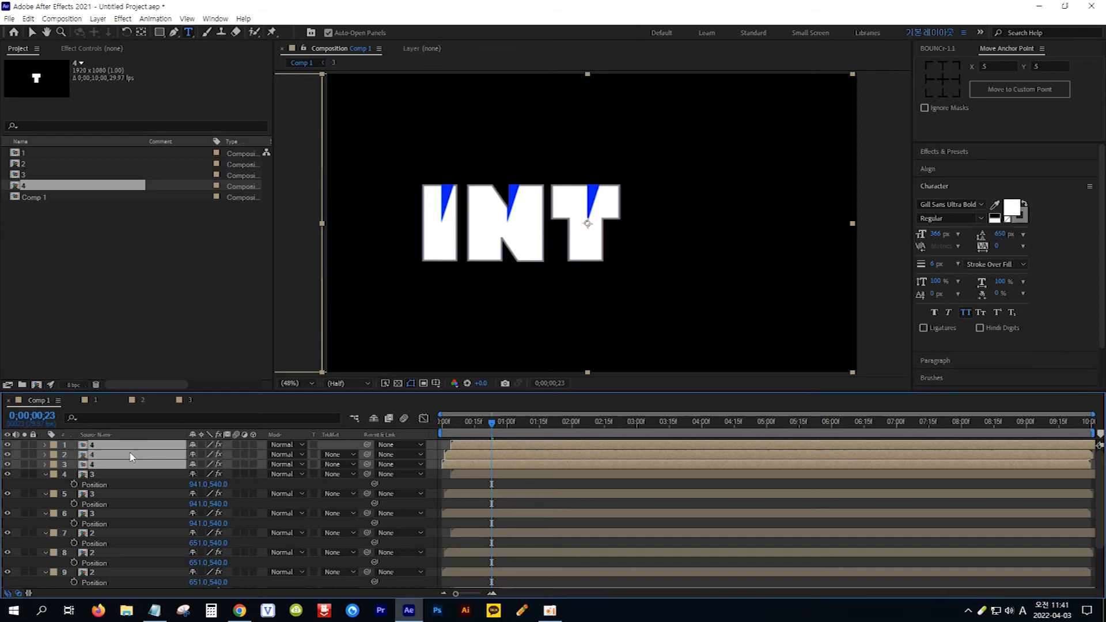
# Step: Change the letter inside nested composition 4 to R and return to Comp 1
pyautogui.click(135, 476)
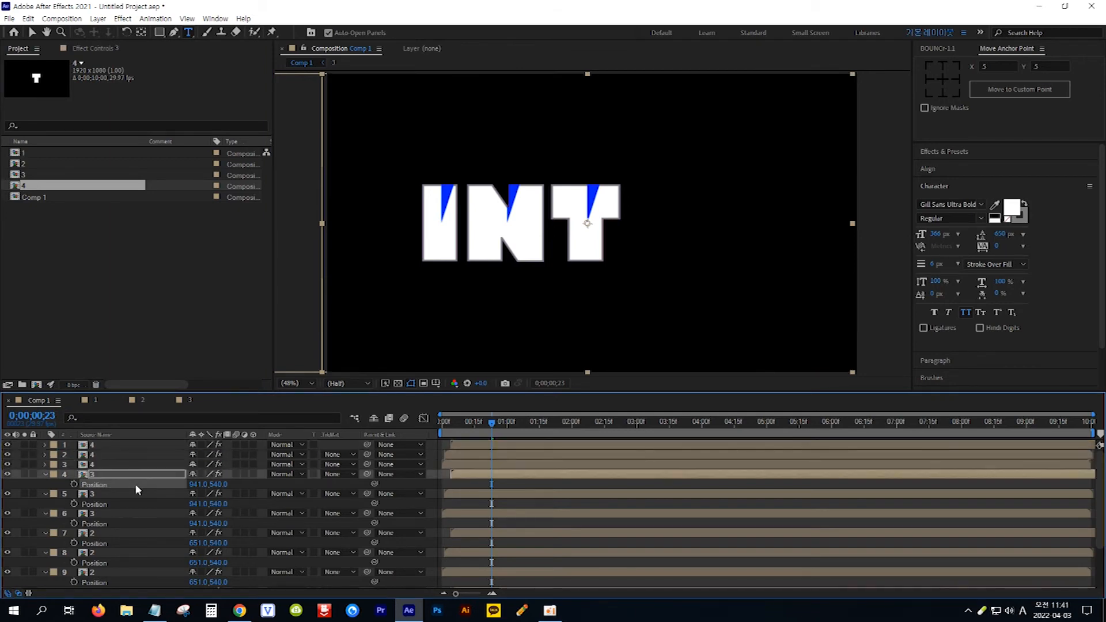
pyautogui.click(123, 465)
pyautogui.doubleClick(123, 465)
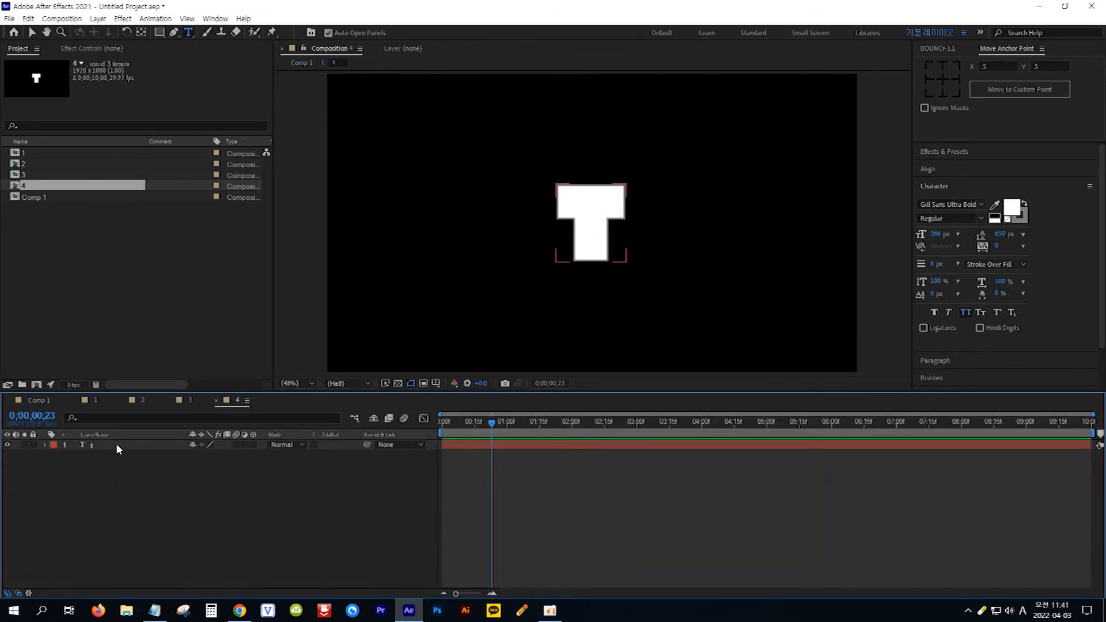
pyautogui.click(104, 447)
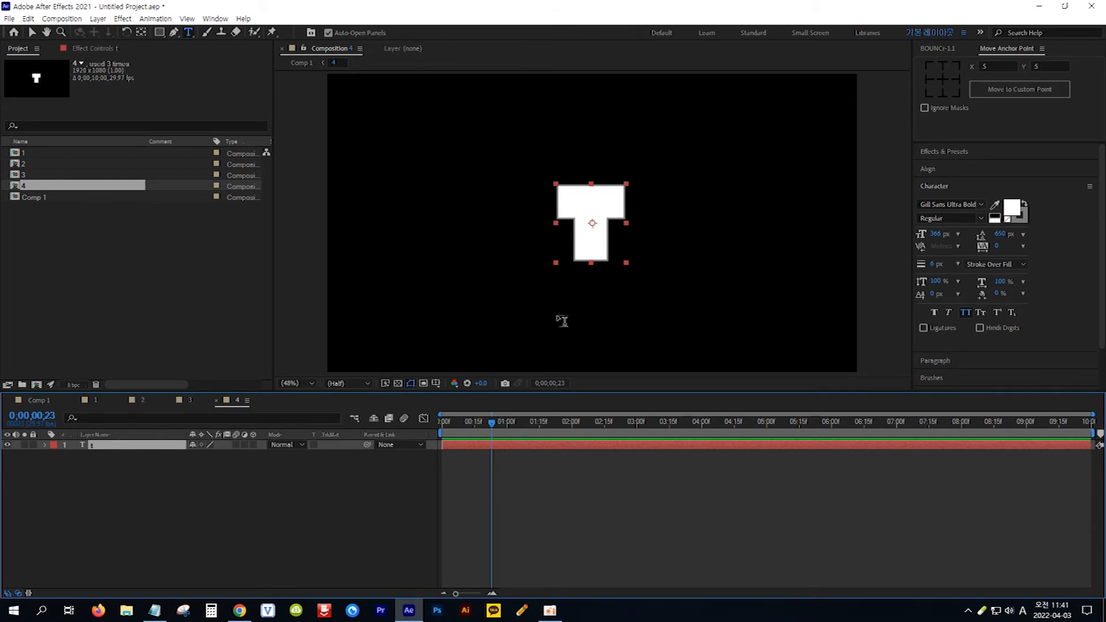
pyautogui.doubleClick(586, 242)
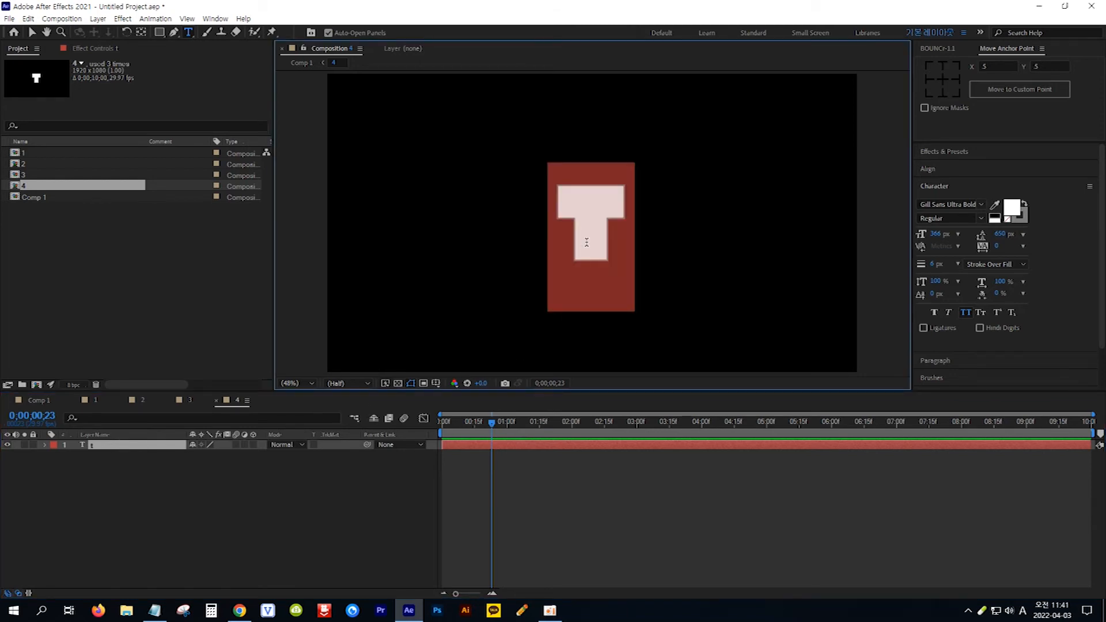
pyautogui.write('r')
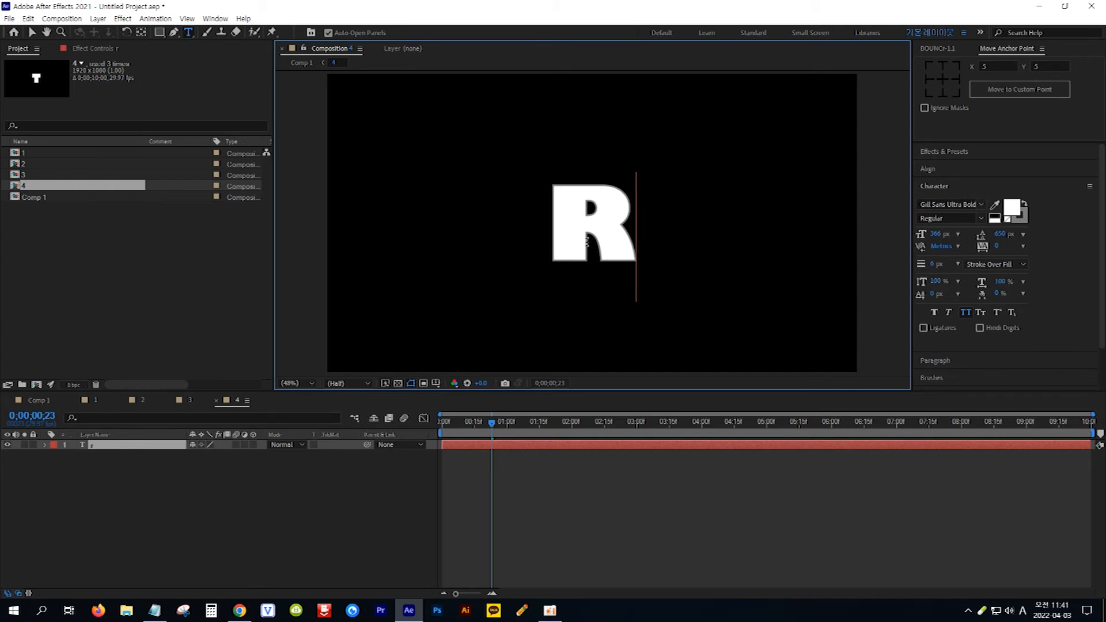
pyautogui.click(32, 33)
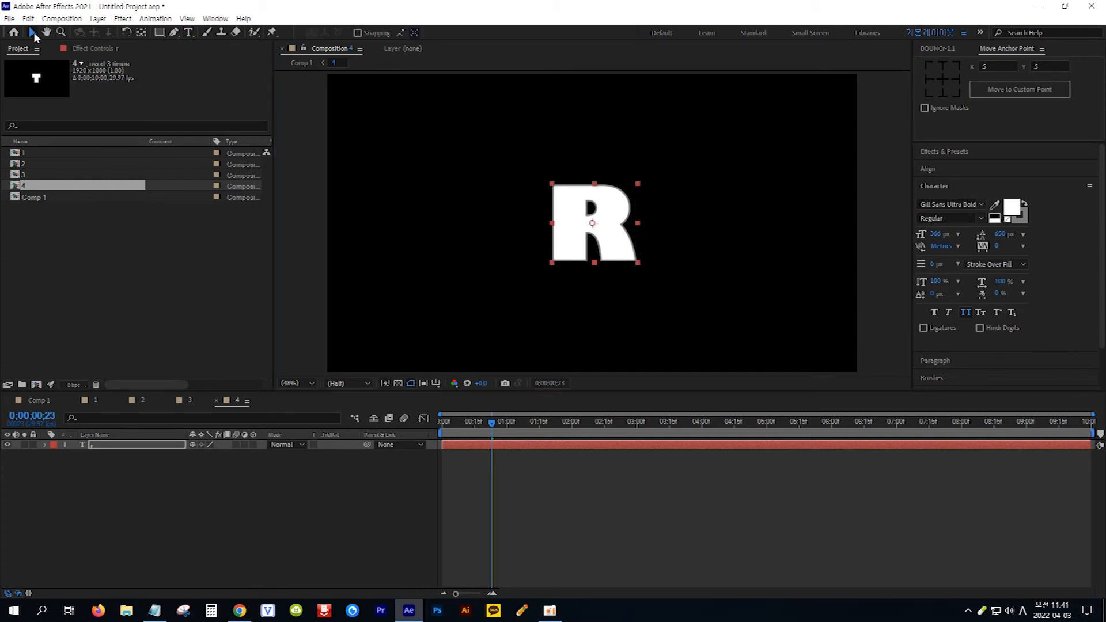
pyautogui.click(40, 401)
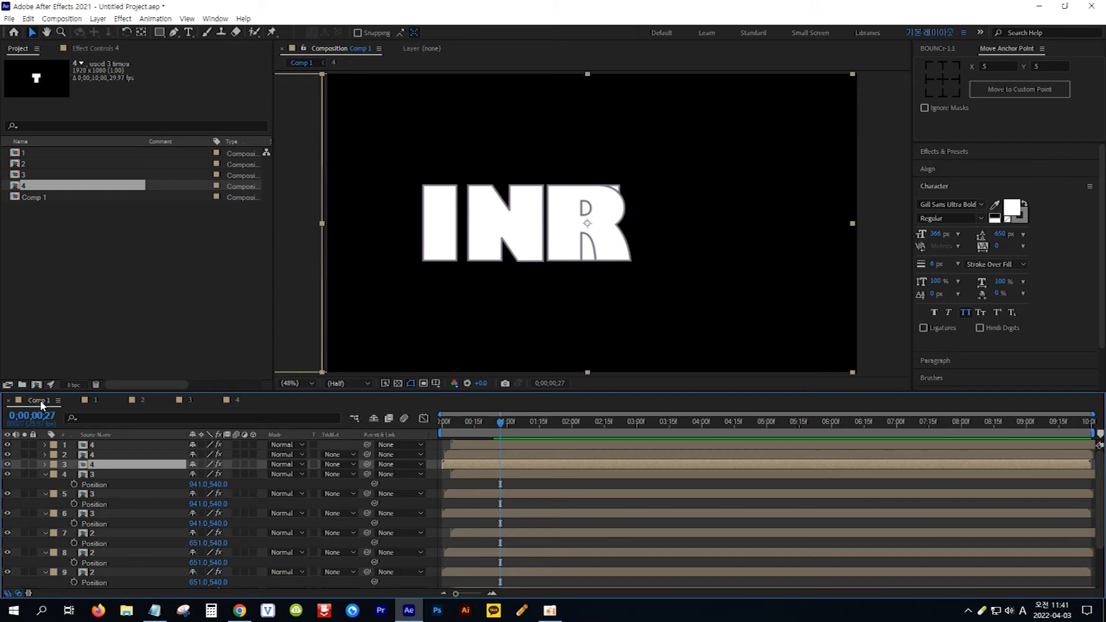
# Step: Set the Position of the three composition 4 layers to 1228, 540
pyautogui.keyDown('shift'); pyautogui.click(111, 445); pyautogui.keyUp('shift')
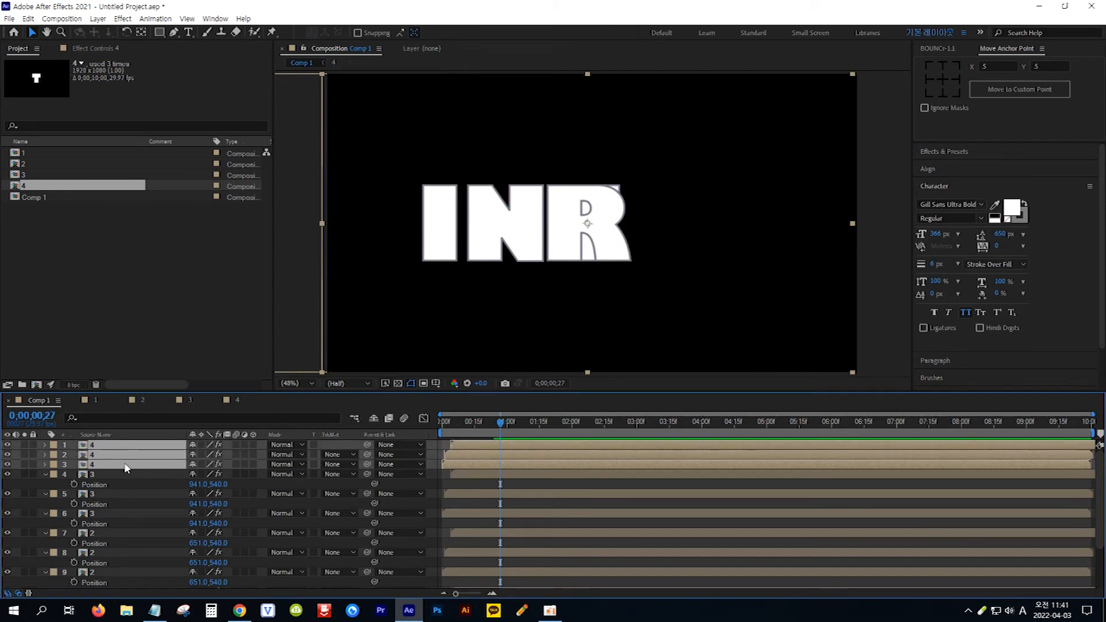
pyautogui.press('p')
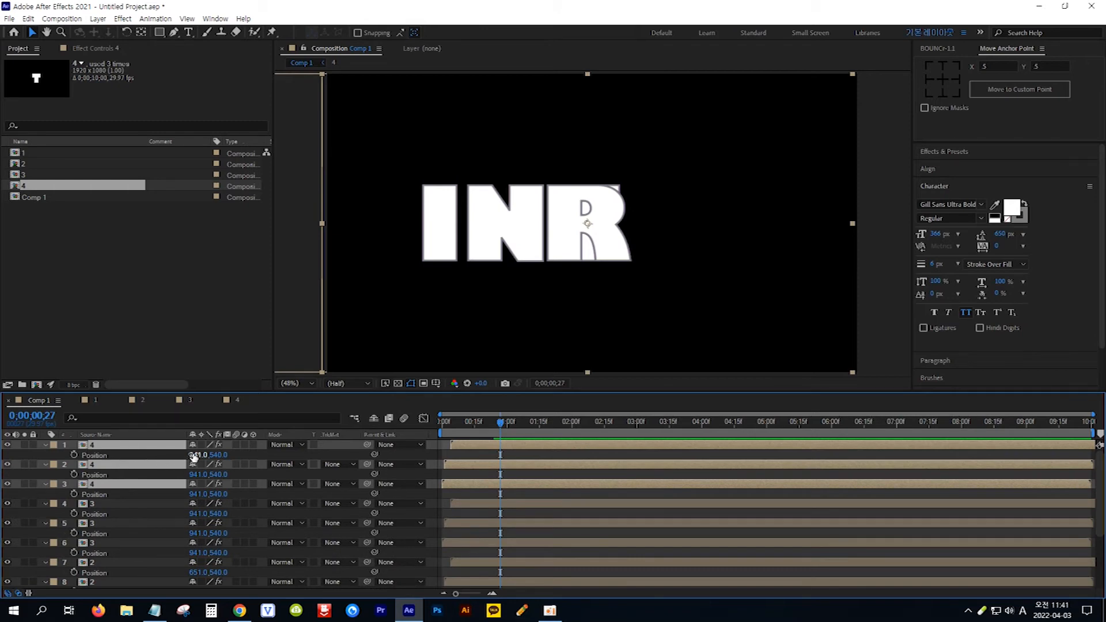
pyautogui.moveTo(194, 457); pyautogui.dragTo(368, 457)
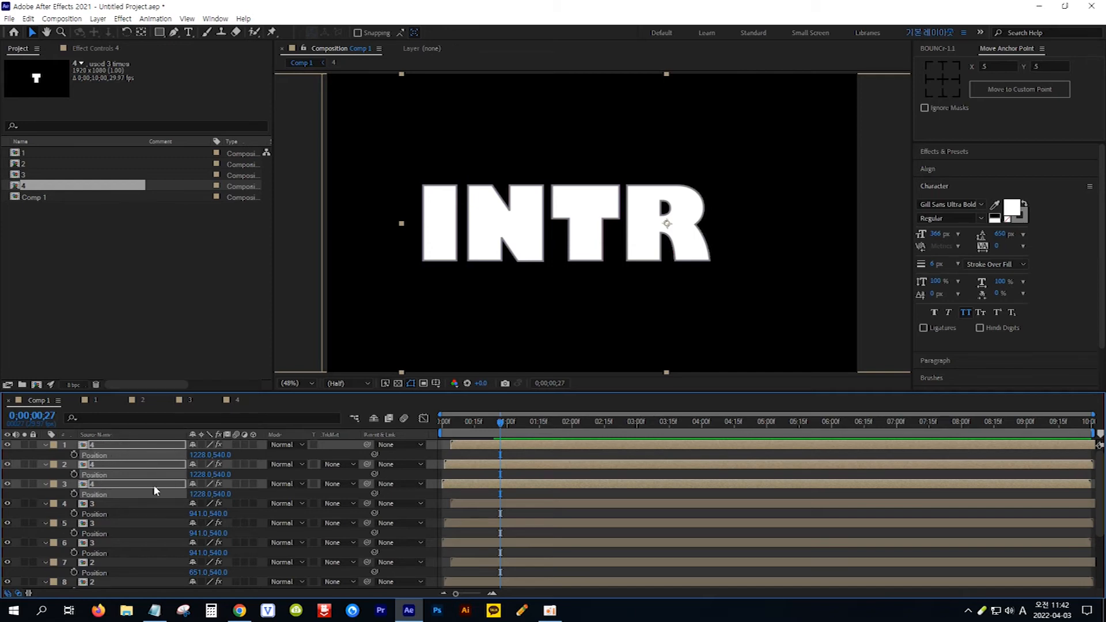
# Step: Duplicate the three R layers to the top of the stack and replace their source with composition 5, a duplicate of composition 4
pyautogui.hotkey('ctrl', 'd')
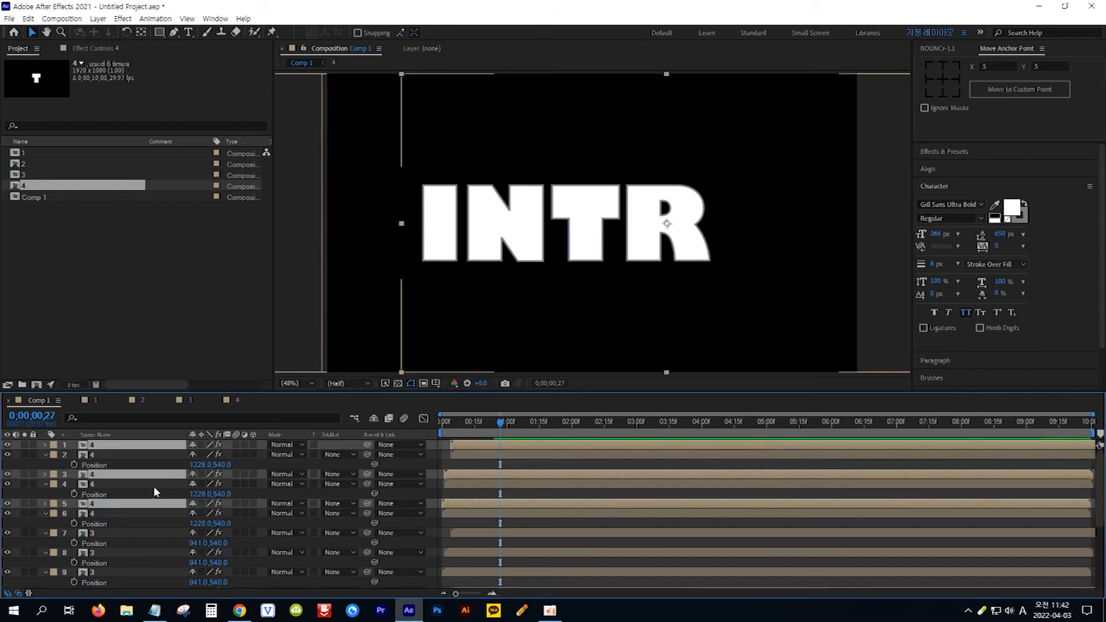
pyautogui.moveTo(128, 507); pyautogui.dragTo(132, 450)
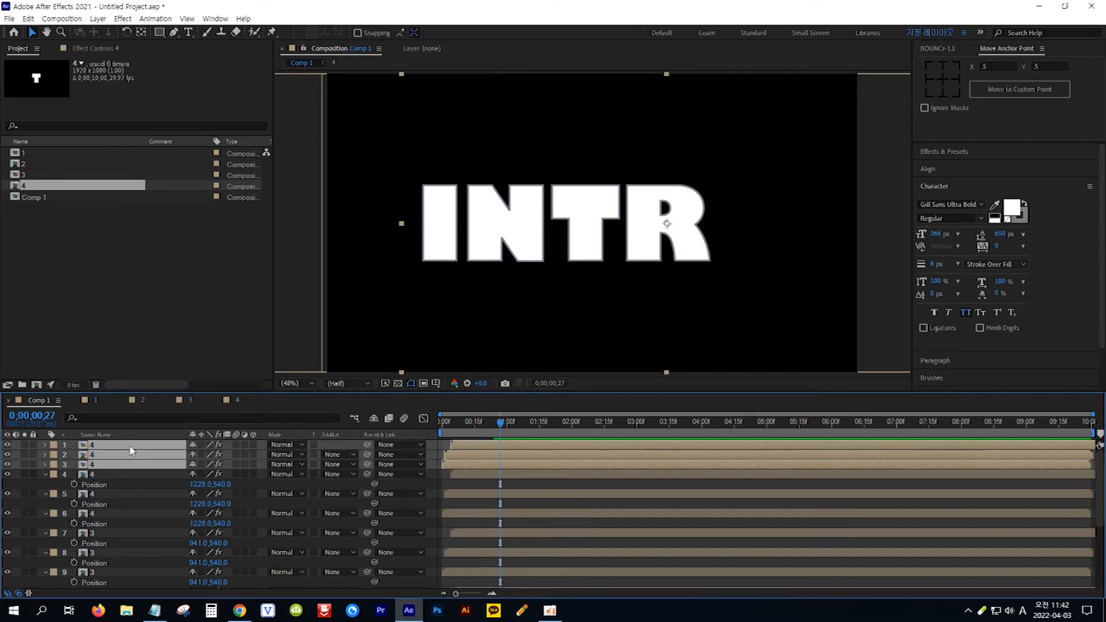
pyautogui.click(48, 189)
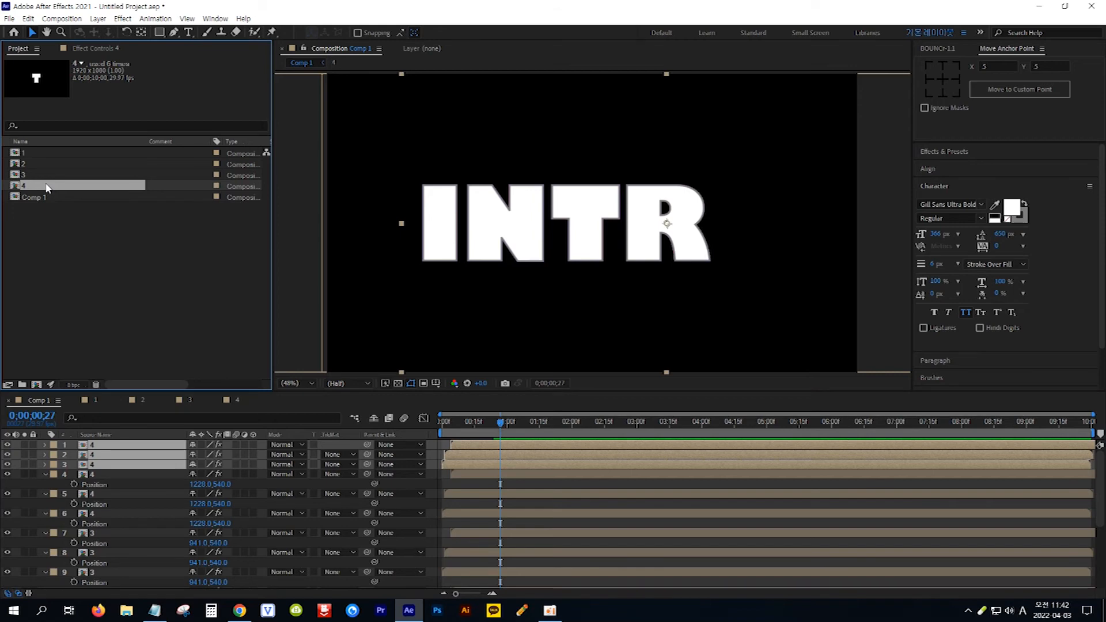
pyautogui.hotkey('ctrl', 'd')
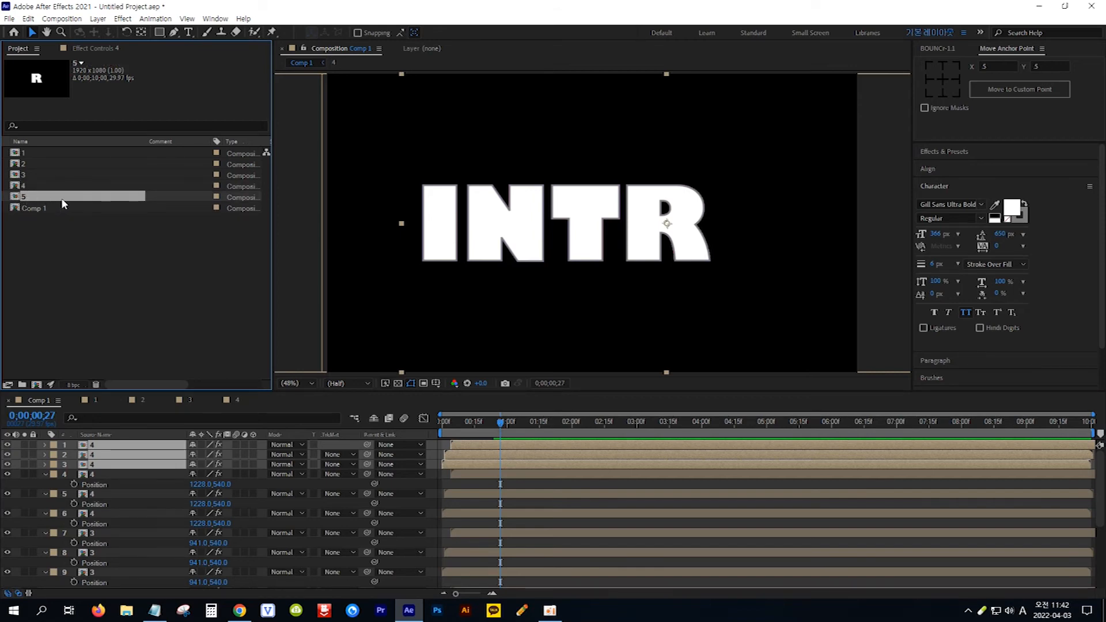
pyautogui.moveTo(63, 203); pyautogui.dragTo(127, 456)
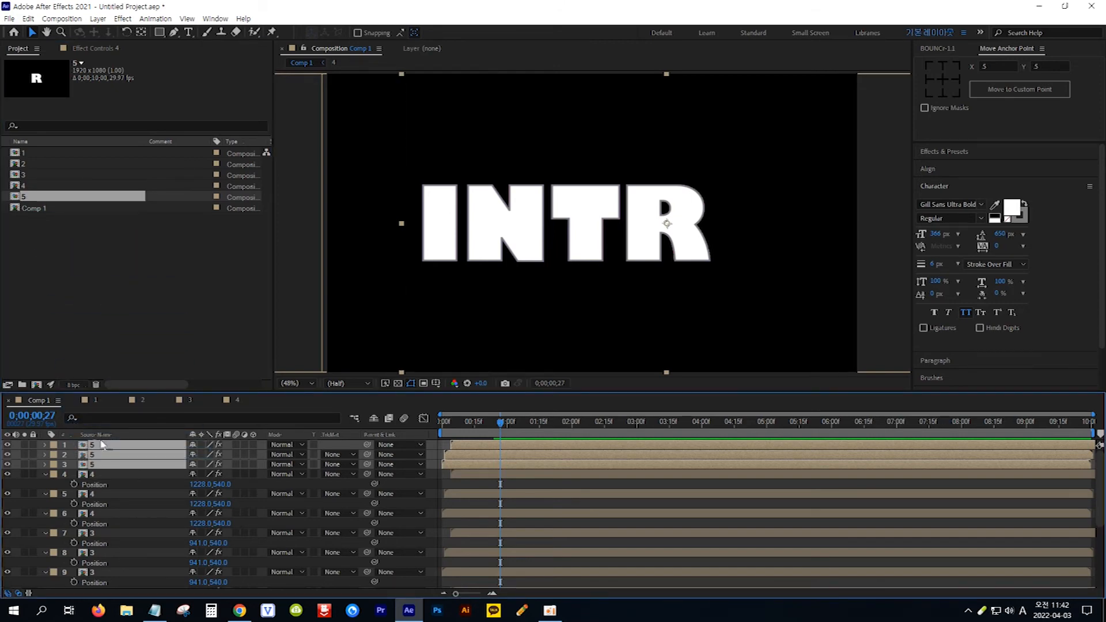
# Step: Change the letter inside nested composition 5 to O and return to Comp 1
pyautogui.click(114, 476)
pyautogui.doubleClick(115, 466)
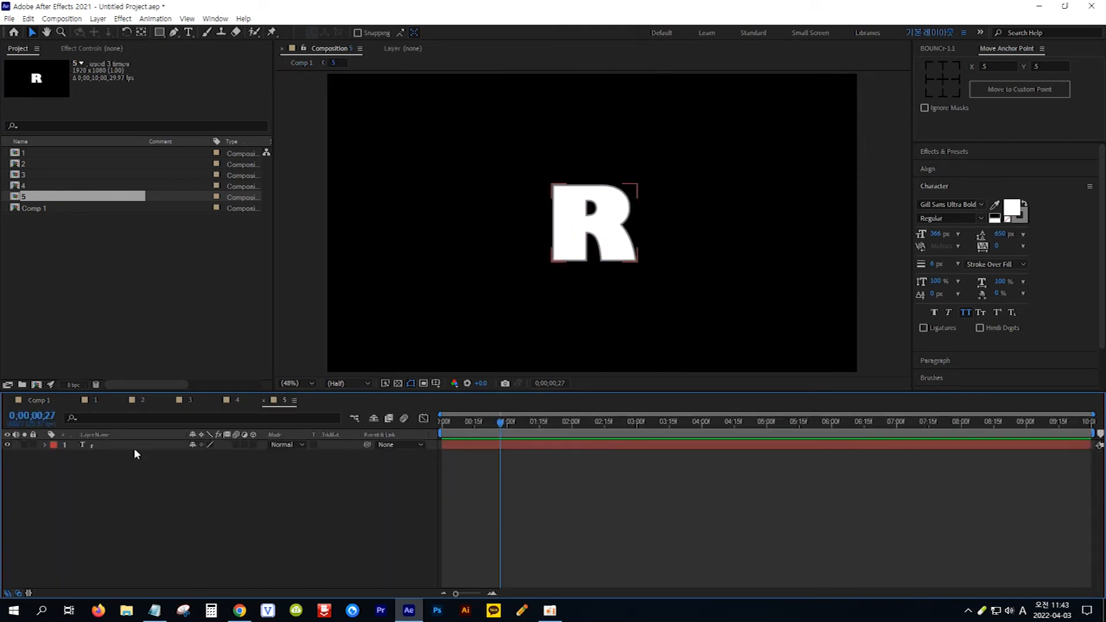
pyautogui.click(137, 447)
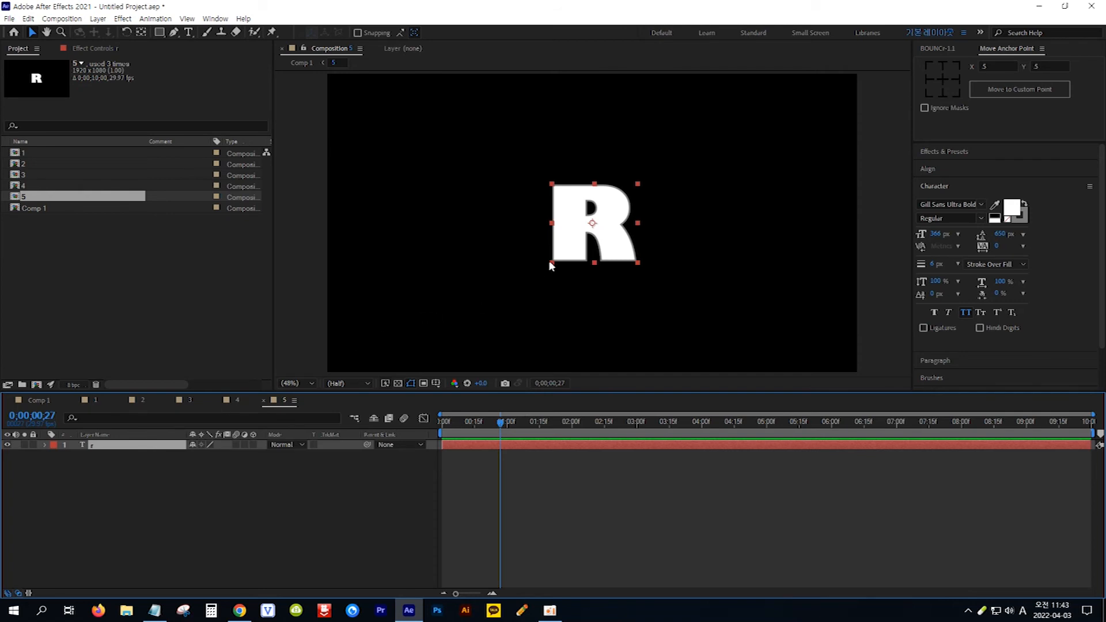
pyautogui.doubleClick(564, 246)
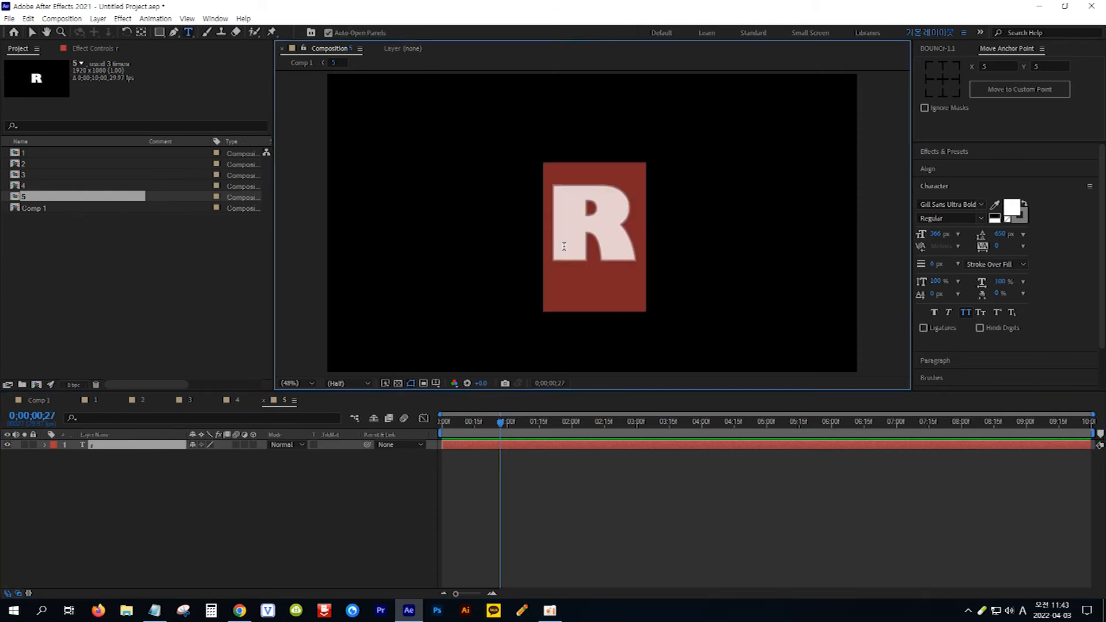
pyautogui.write('o')
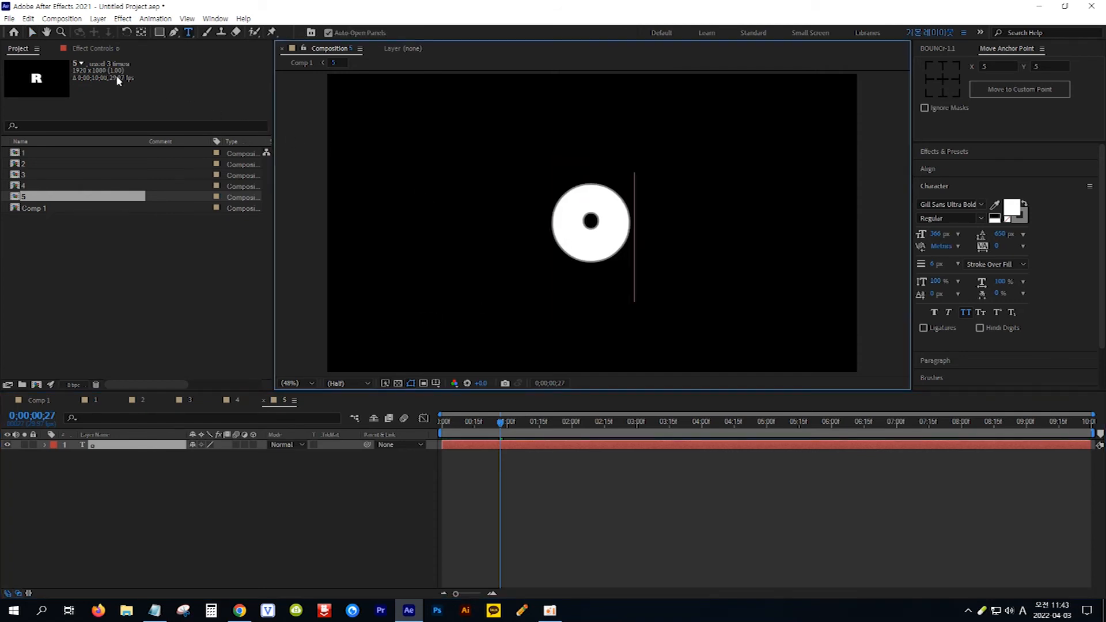
pyautogui.click(31, 33)
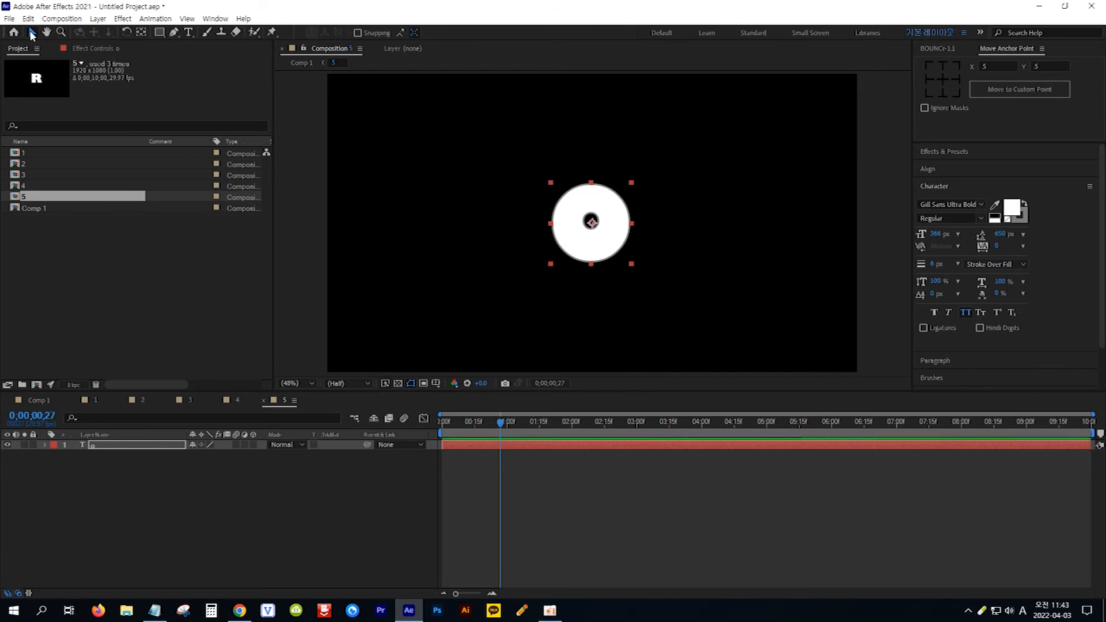
pyautogui.click(37, 401)
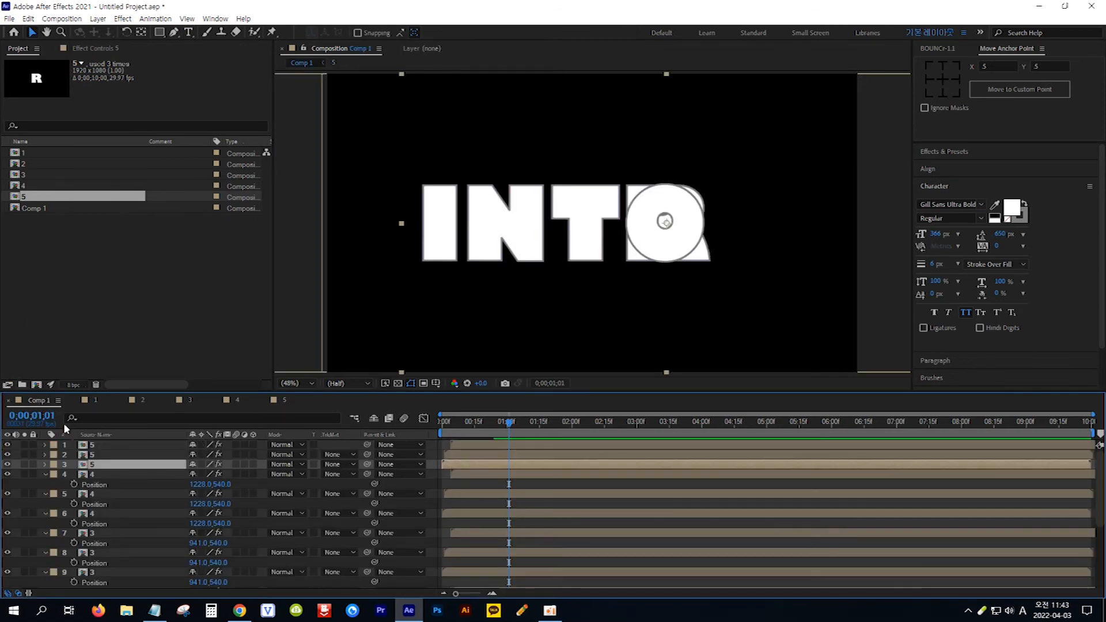
# Step: Set the Position of the three composition 5 layers to 1530, 540
pyautogui.keyDown('shift'); pyautogui.click(117, 445); pyautogui.keyUp('shift')
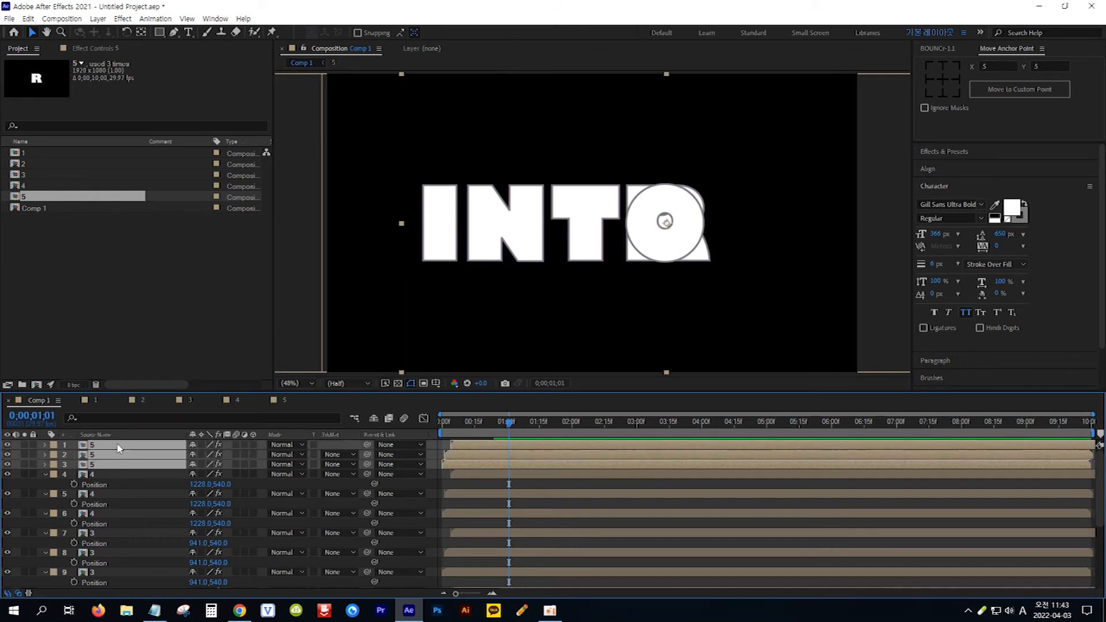
pyautogui.press('p')
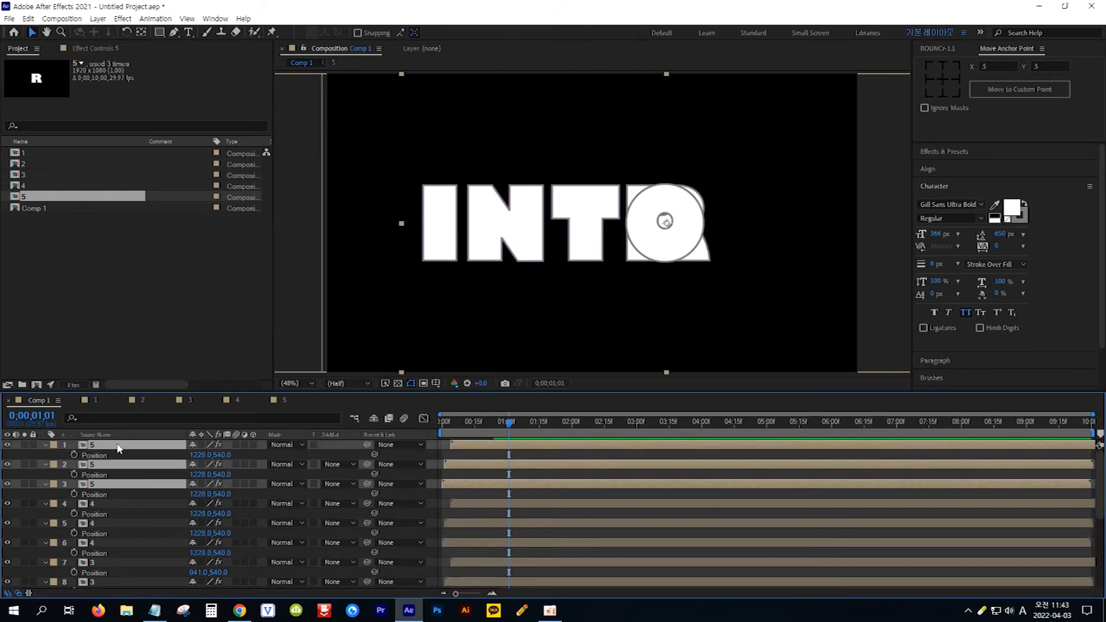
pyautogui.moveTo(199, 455); pyautogui.dragTo(372, 455)
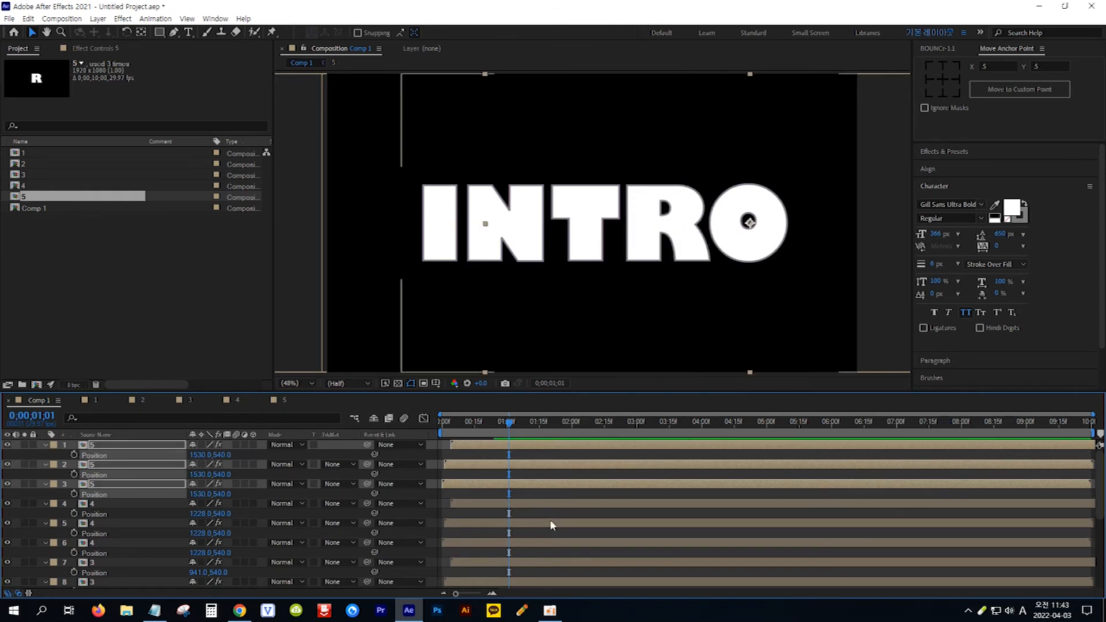
# Step: Shift the three composition 2 layers in time so the N reveal begins at 0;00;00;17, keeping their mutual offsets
pyautogui.moveTo(509, 424)
pyautogui.mouseDown()
pyautogui.moveTo(430, 433)
pyautogui.moveTo(496, 429)
pyautogui.mouseUp()
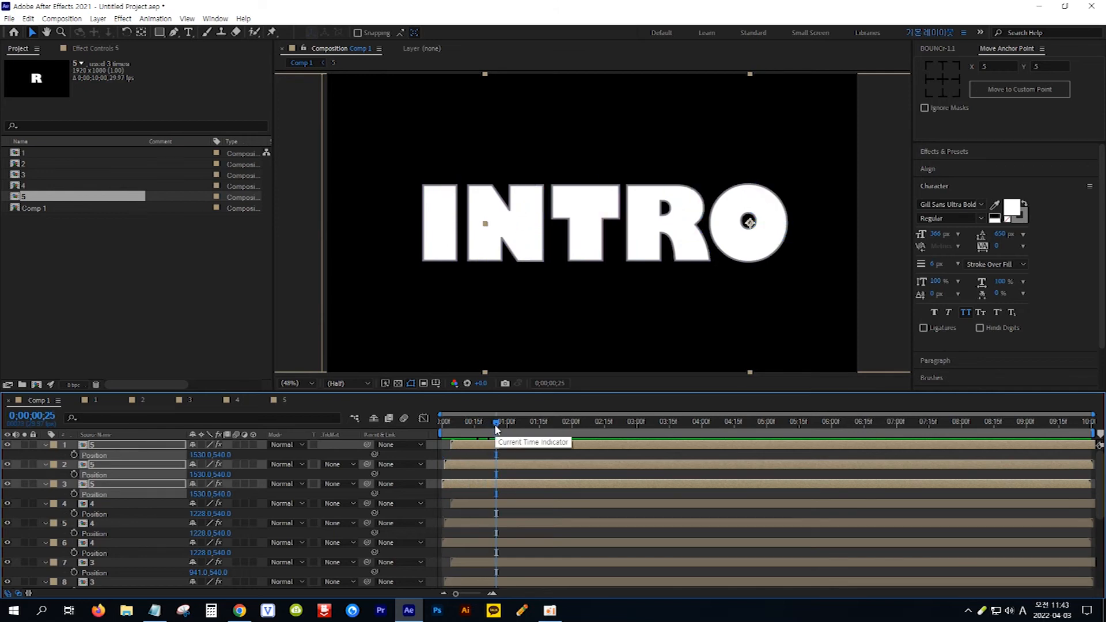
pyautogui.scroll(-5, 472, 478)
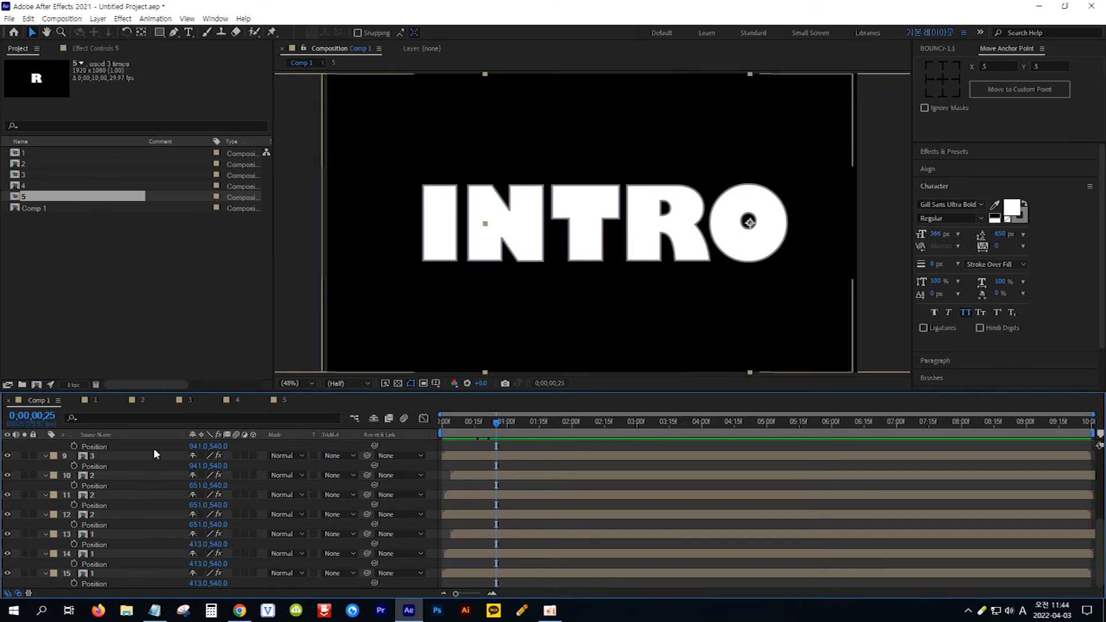
pyautogui.click(110, 519)
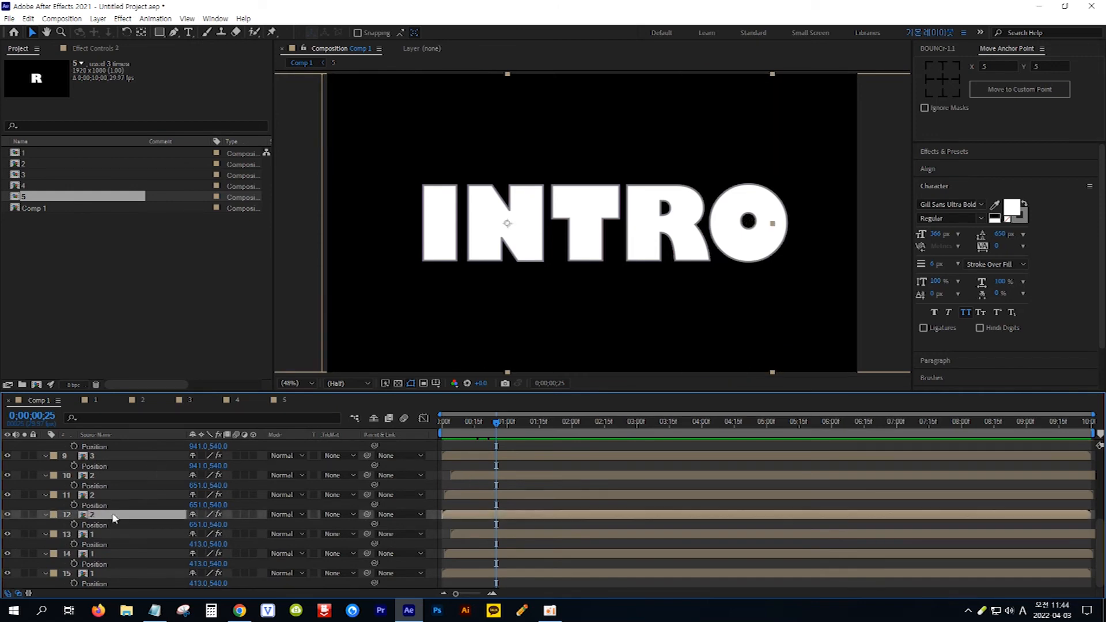
pyautogui.keyDown('shift'); pyautogui.click(119, 474); pyautogui.keyUp('shift')
pyautogui.click(440, 426)
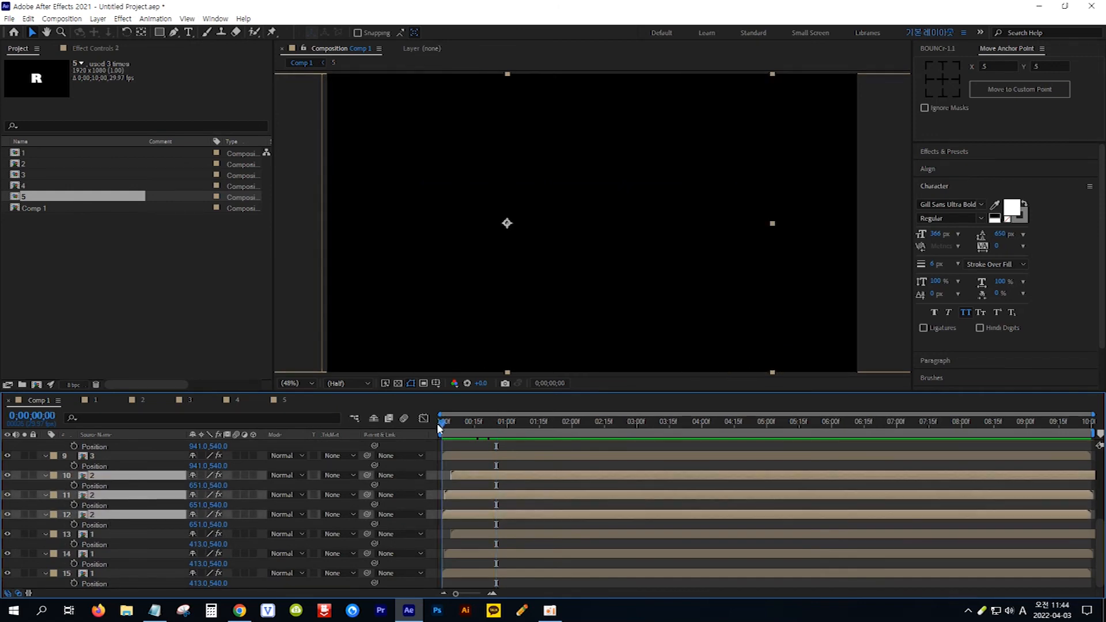
pyautogui.moveTo(441, 422); pyautogui.dragTo(480, 433)
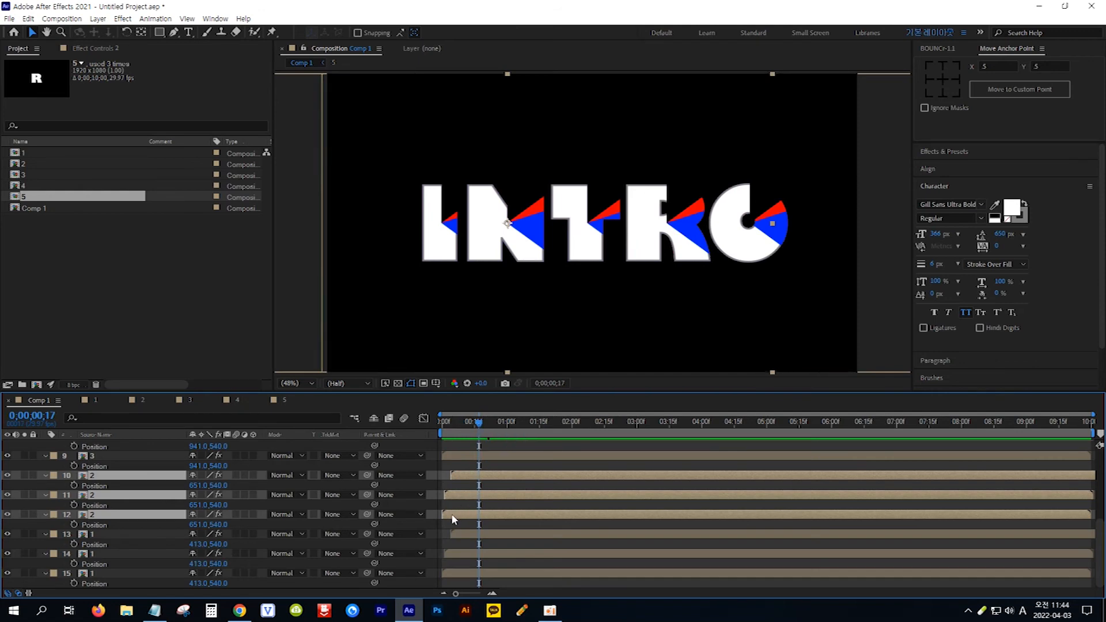
pyautogui.moveTo(452, 517); pyautogui.dragTo(489, 518)
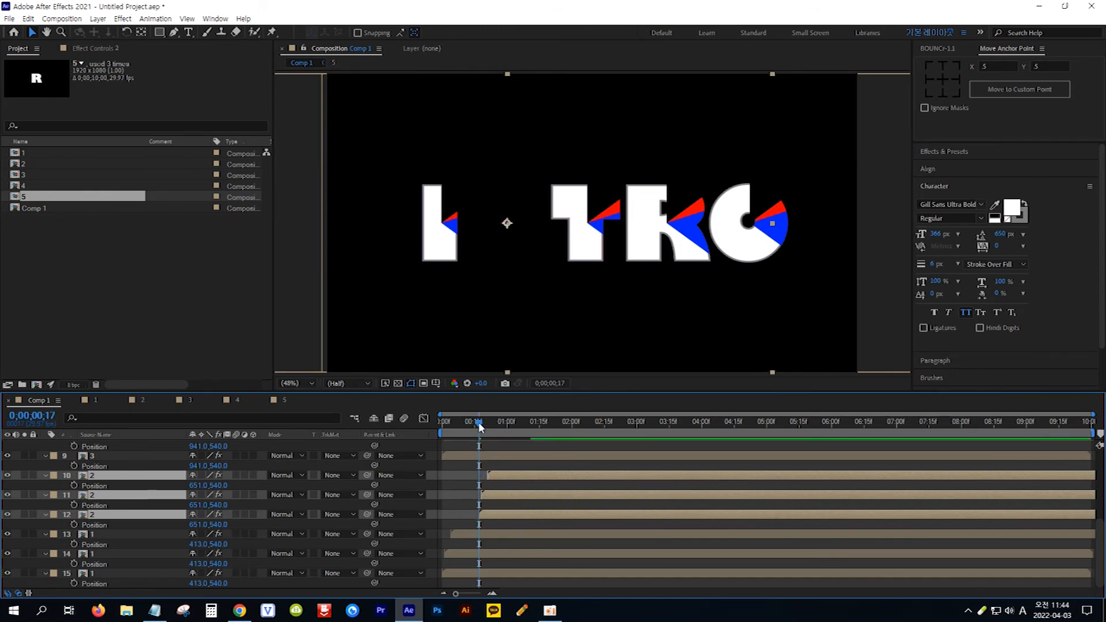
# Step: Shift the three composition 3 layers in time so the T reveal begins at 0;00;01;05, keeping their mutual offsets
pyautogui.moveTo(480, 427); pyautogui.dragTo(518, 427)
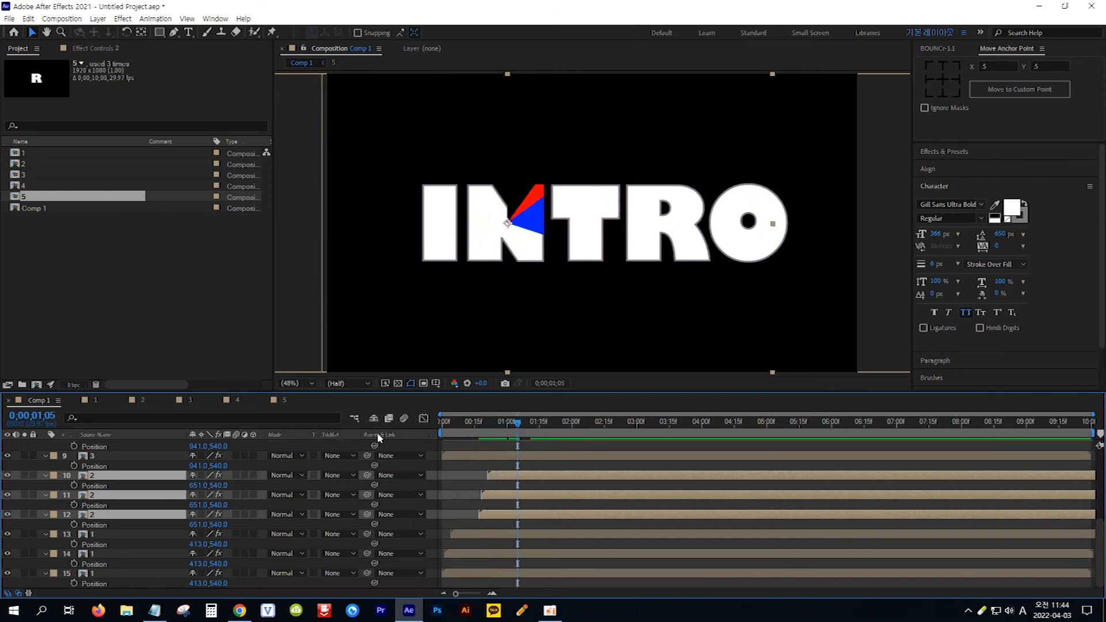
pyautogui.scroll(3, 268, 467)
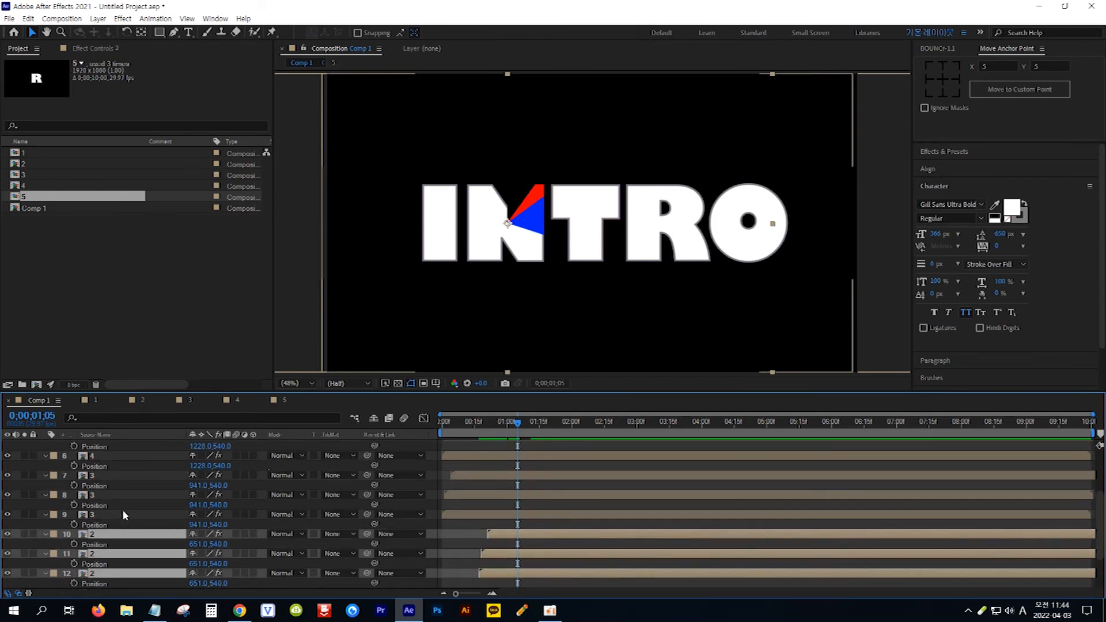
pyautogui.click(122, 513)
pyautogui.keyDown('shift'); pyautogui.click(131, 473); pyautogui.keyUp('shift')
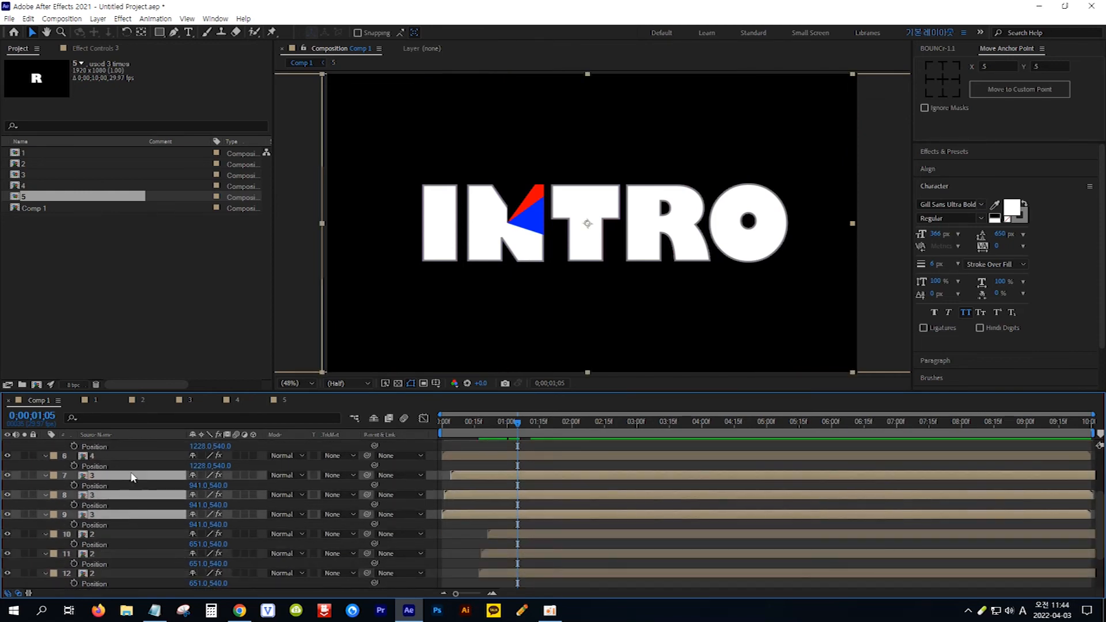
pyautogui.moveTo(455, 518); pyautogui.dragTo(531, 518)
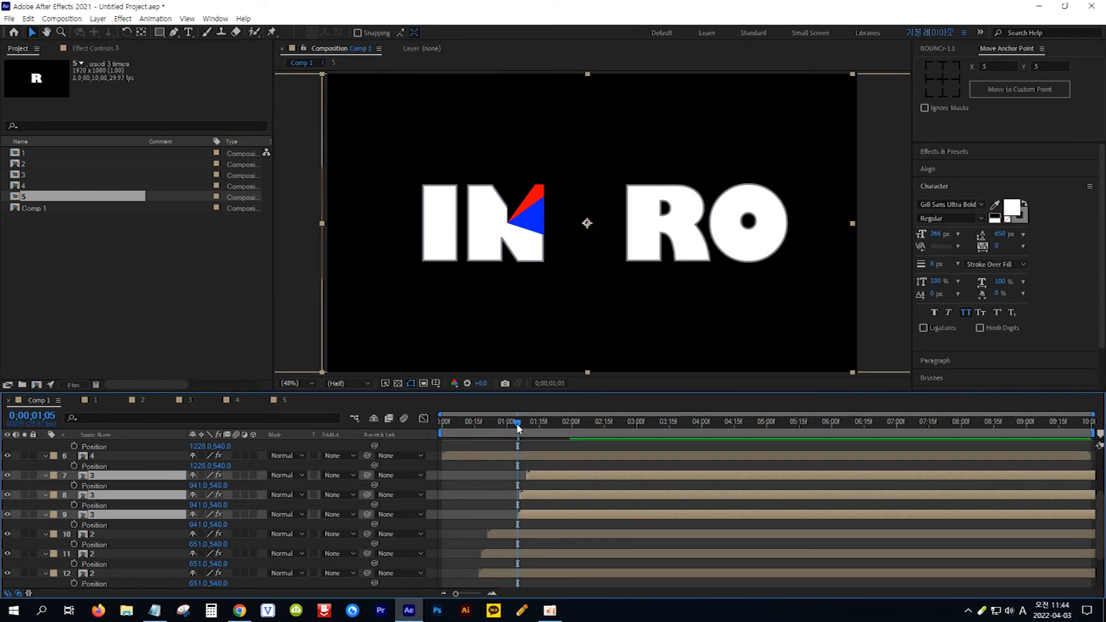
# Step: Shift the three composition 4 layers in time so the R reveal begins at 0;00;01;24, keeping their mutual offsets
pyautogui.moveTo(518, 425); pyautogui.dragTo(557, 427)
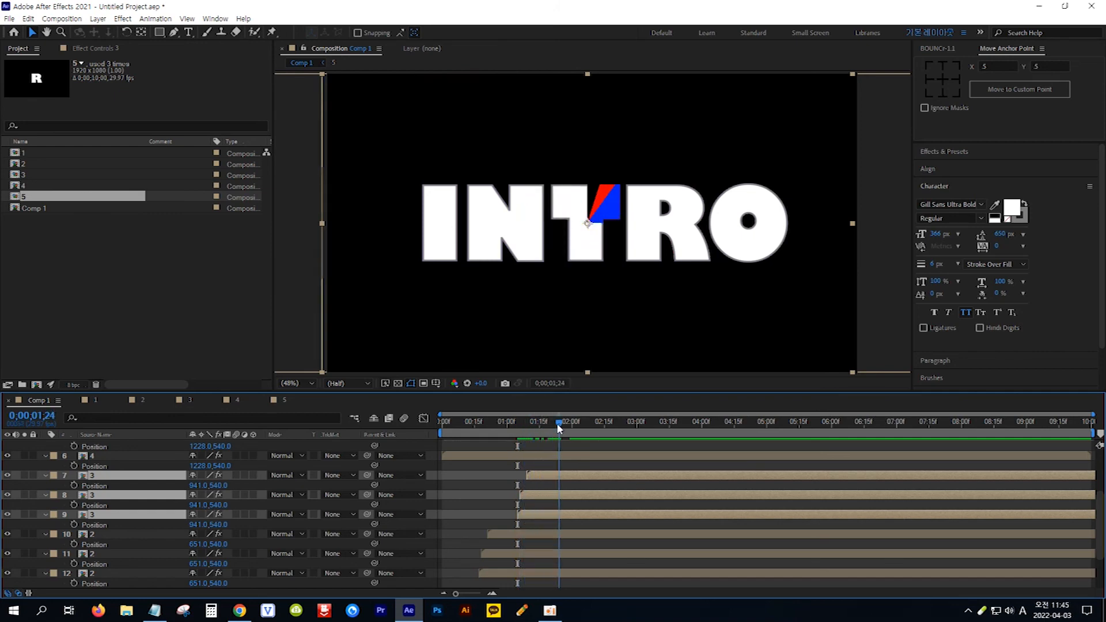
pyautogui.scroll(3, 220, 479)
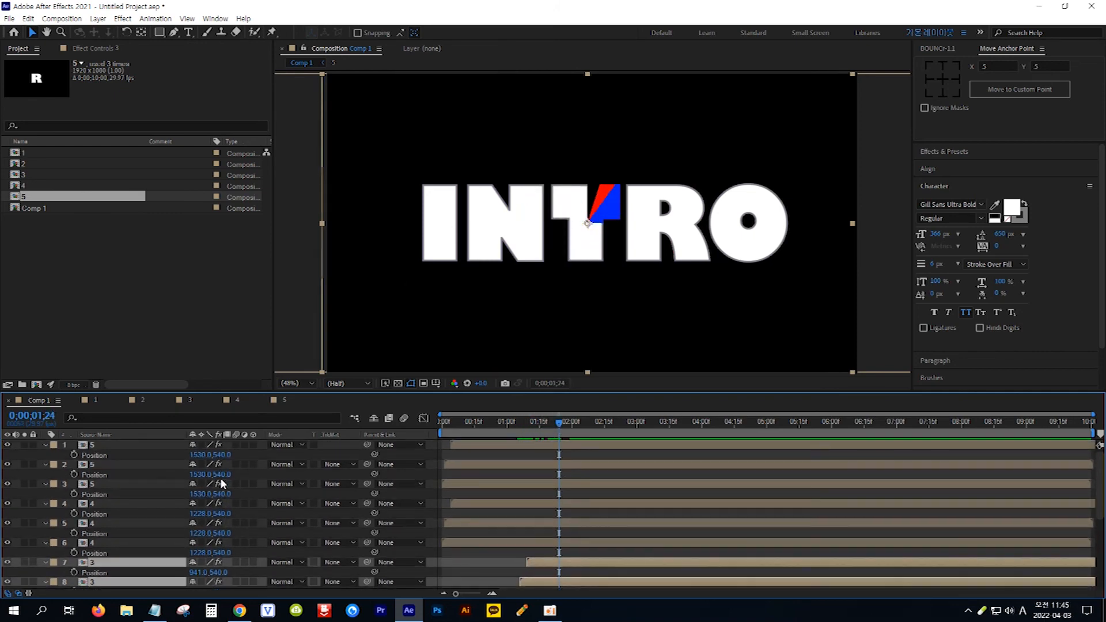
pyautogui.click(131, 540)
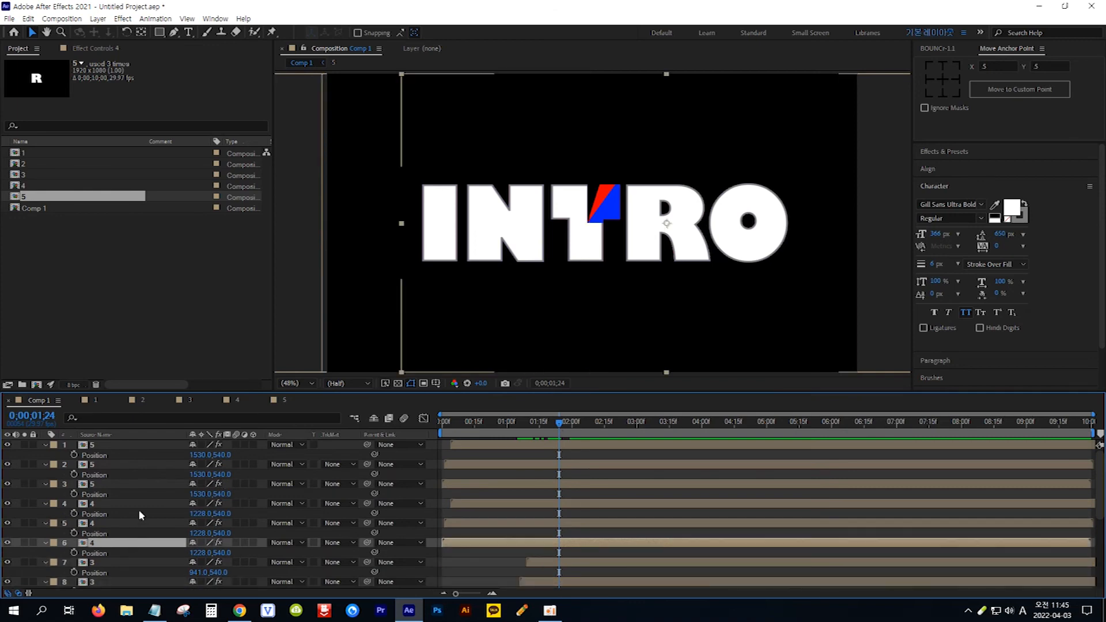
pyautogui.keyDown('shift'); pyautogui.click(139, 500); pyautogui.keyUp('shift')
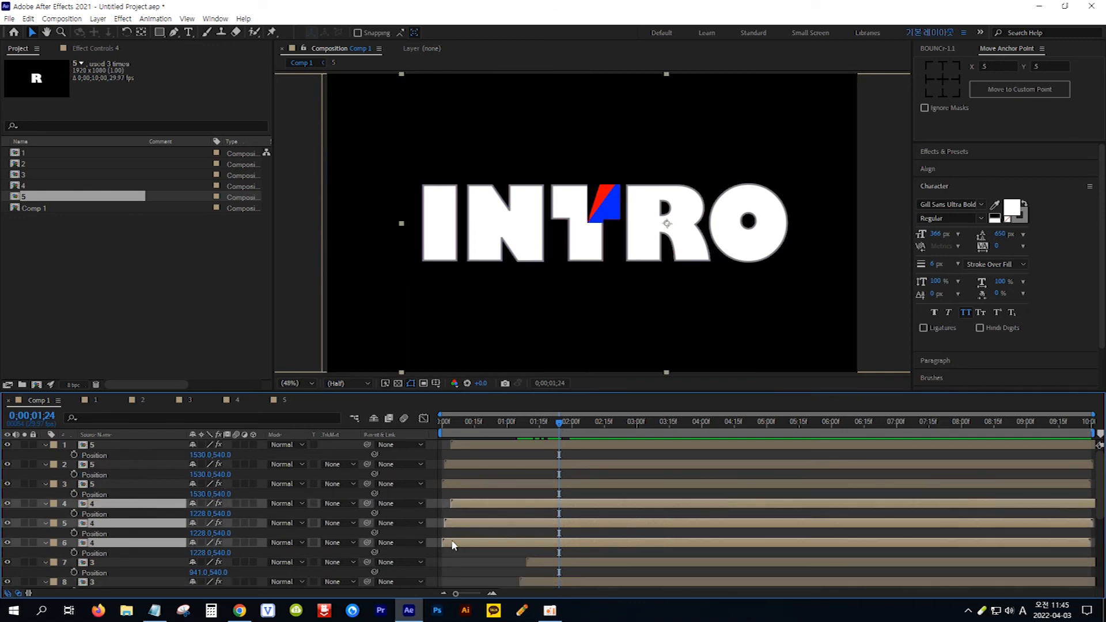
pyautogui.moveTo(453, 545); pyautogui.dragTo(569, 545)
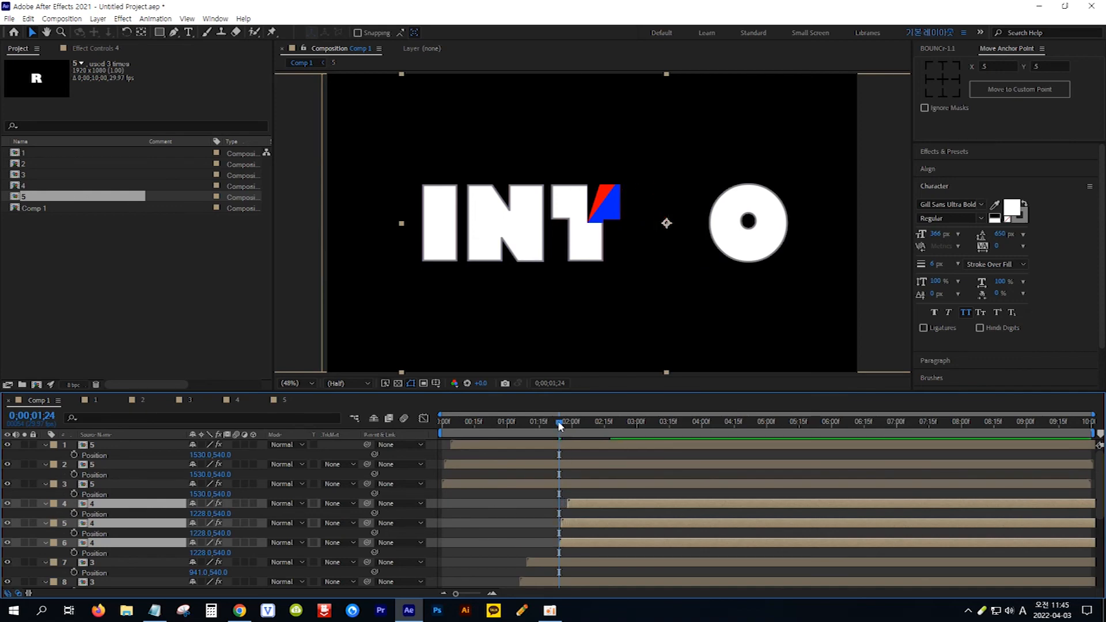
# Step: Shift the three composition 5 layers in time so the O reveal begins at 0;00;02;12, keeping their mutual offsets
pyautogui.moveTo(559, 425); pyautogui.dragTo(598, 431)
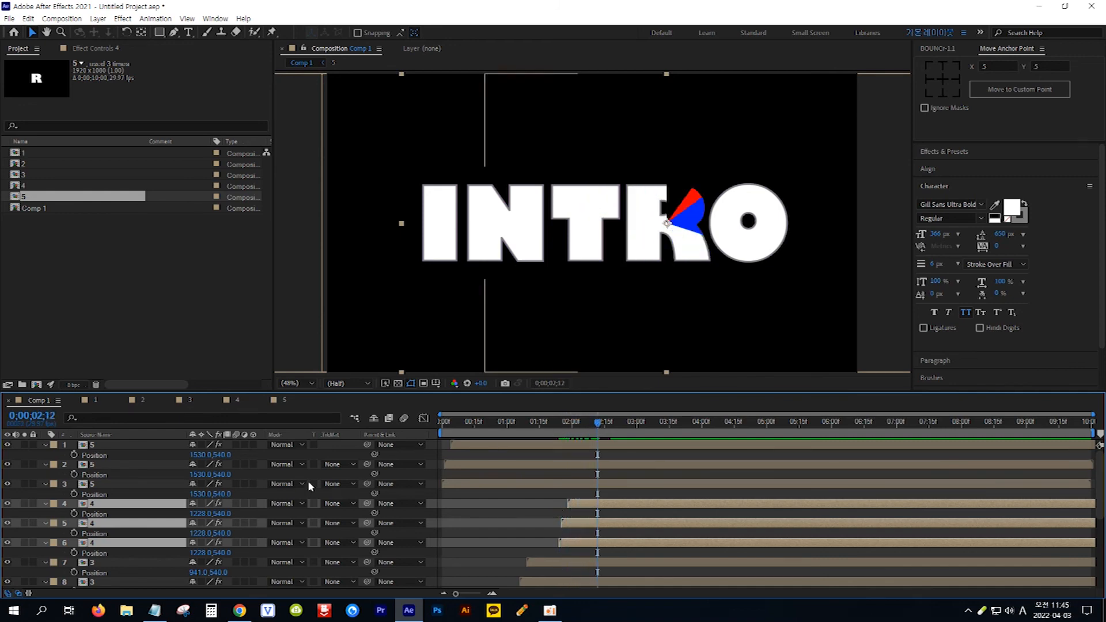
pyautogui.click(131, 484)
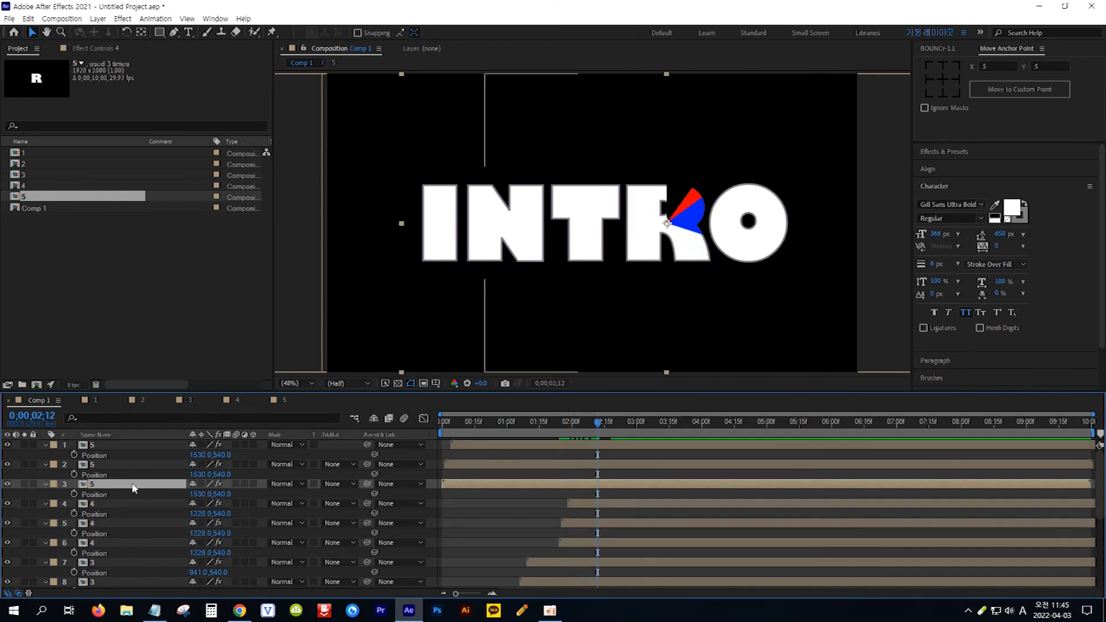
pyautogui.keyDown('shift'); pyautogui.click(134, 444); pyautogui.keyUp('shift')
pyautogui.moveTo(452, 484); pyautogui.dragTo(607, 489)
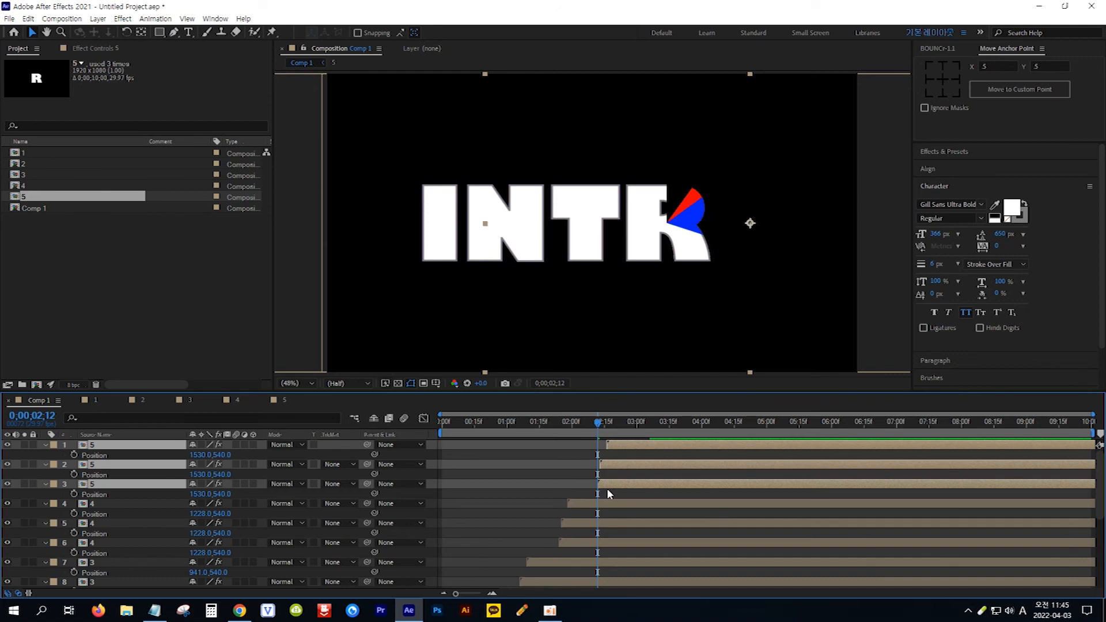
# Step: Preview the letter reveal animation from the start of Comp 1, stopping once all five letters are complete
pyautogui.press('pageup')
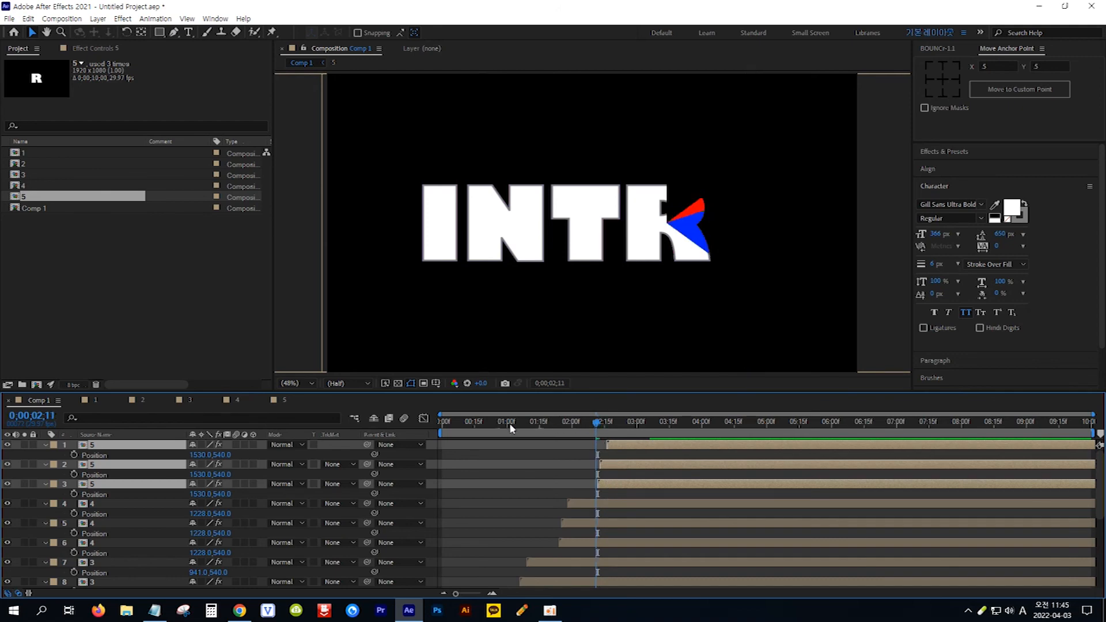
pyautogui.press('Home')
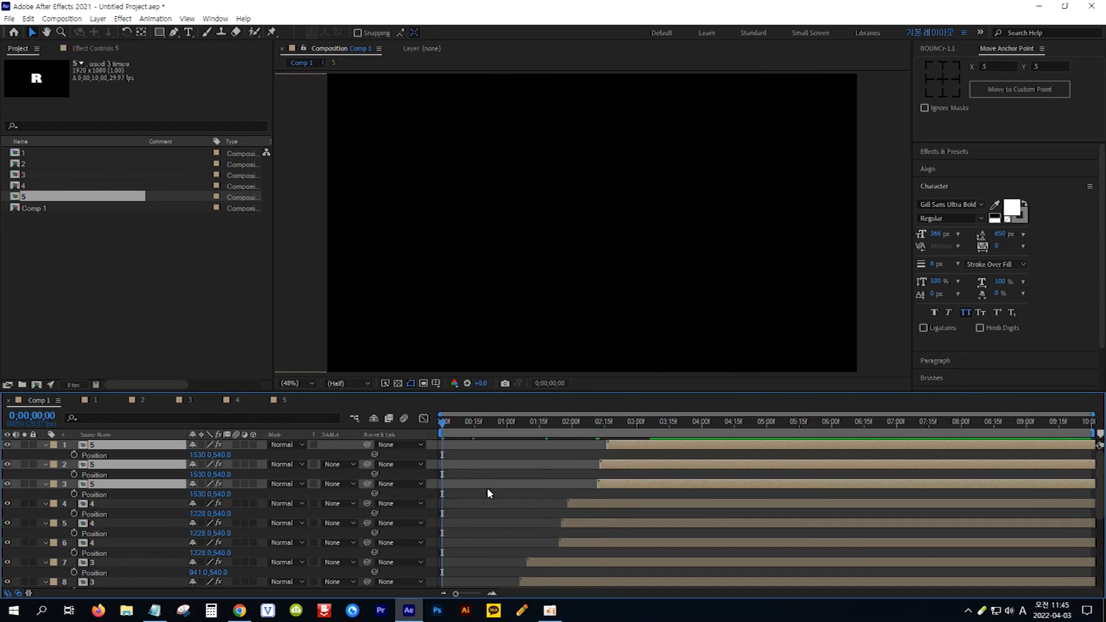
pyautogui.press('space')
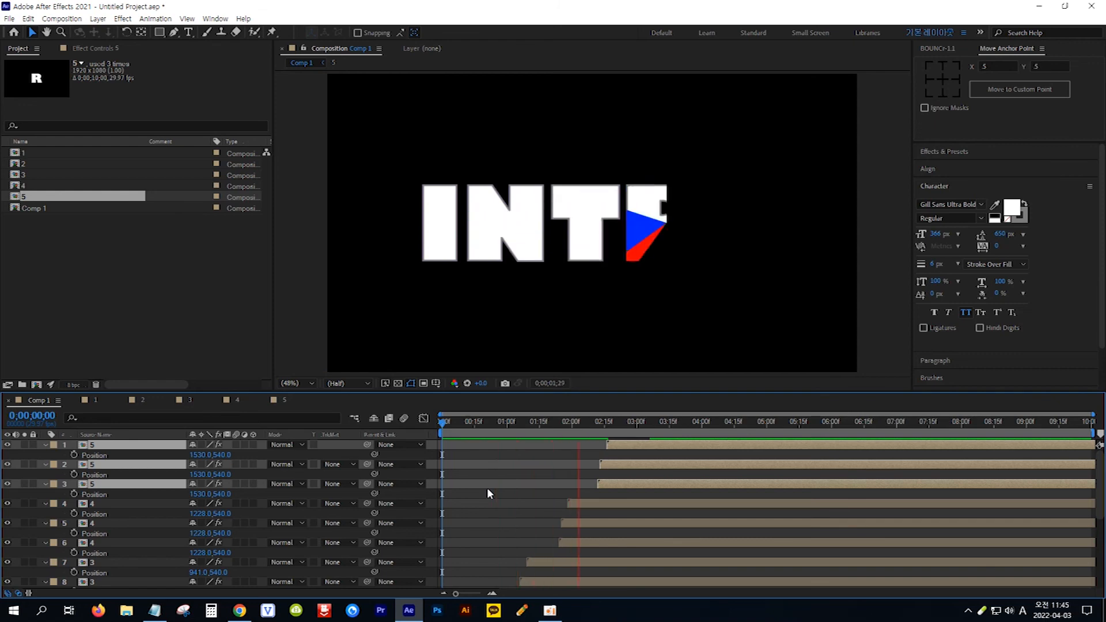
pyautogui.press('space')
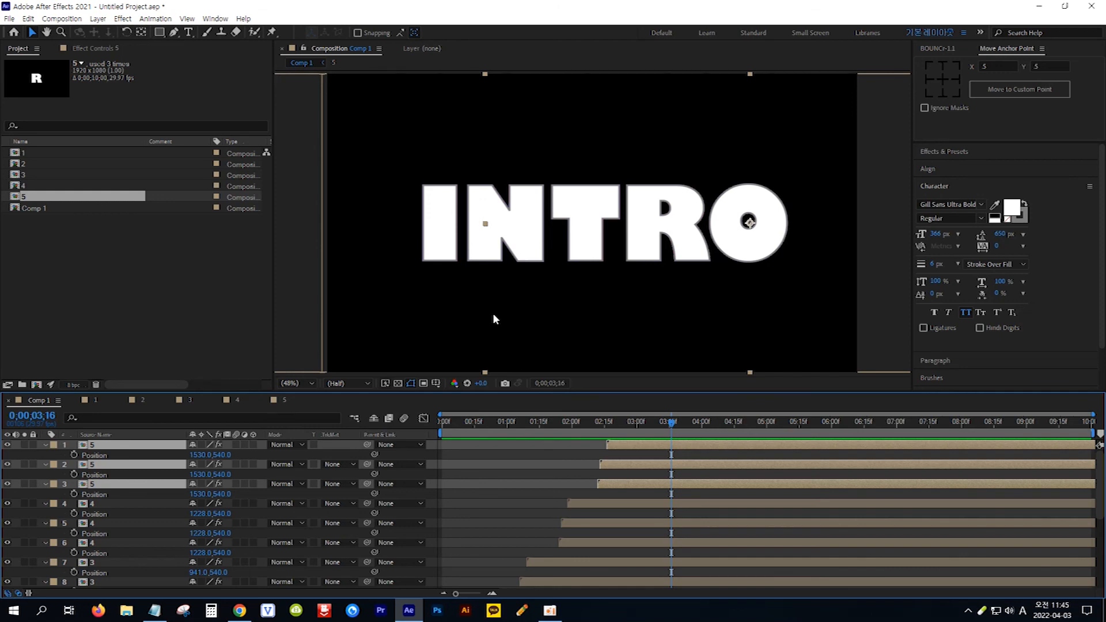
# Step: Shift all letter layers in Comp 1 left together by 37 px, giving the composition 5 layers an X position of 1493
pyautogui.hotkey('ctrl', 'a')
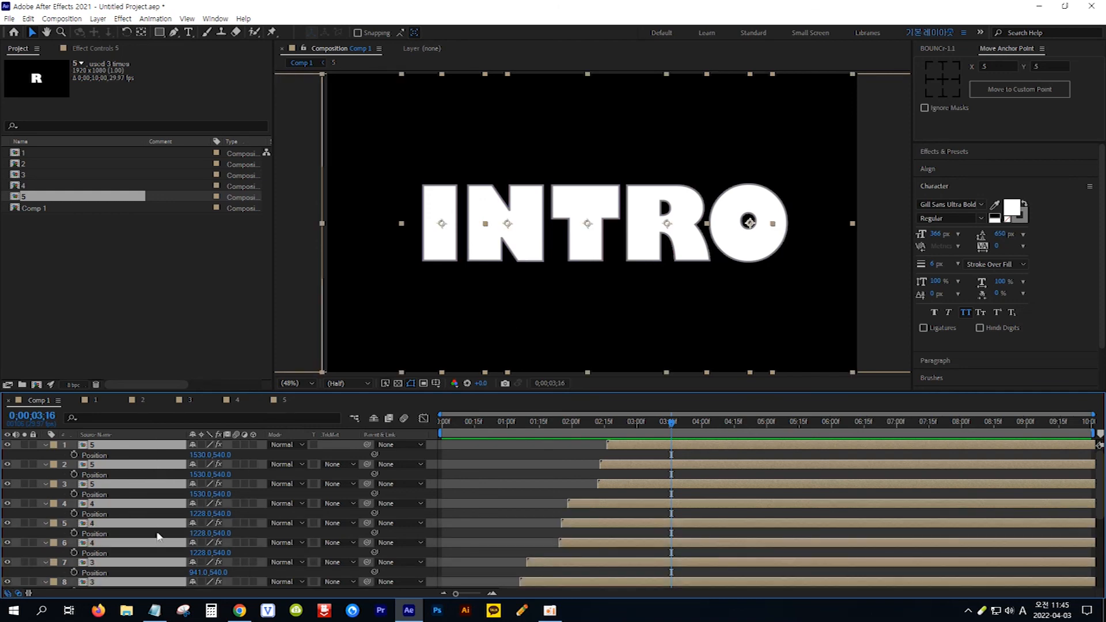
pyautogui.scroll(-5, 158, 536)
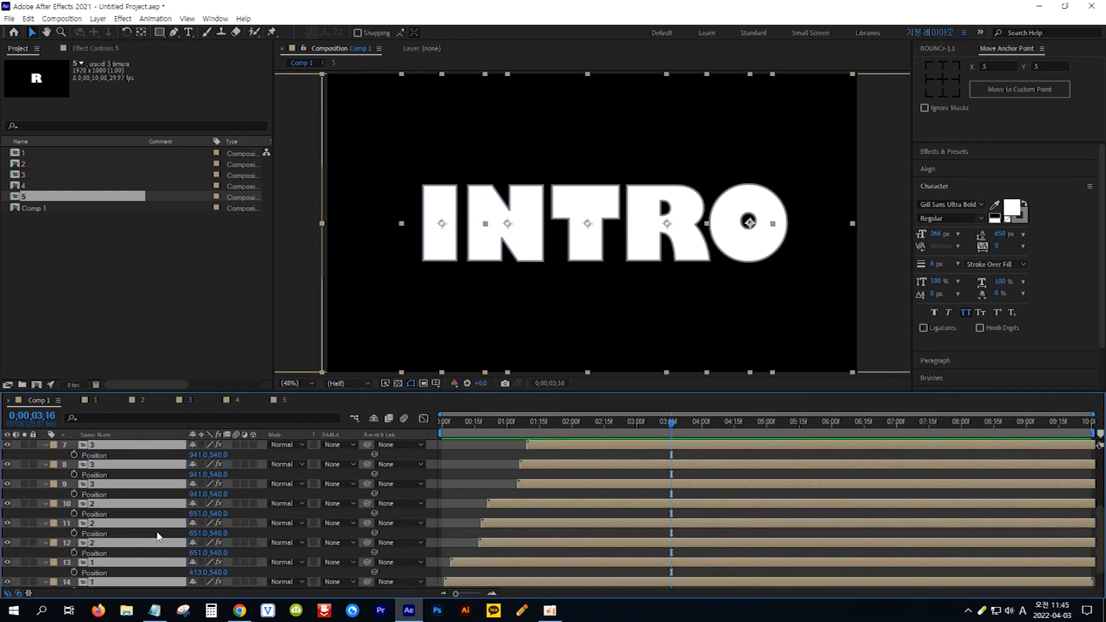
pyautogui.scroll(5, 158, 535)
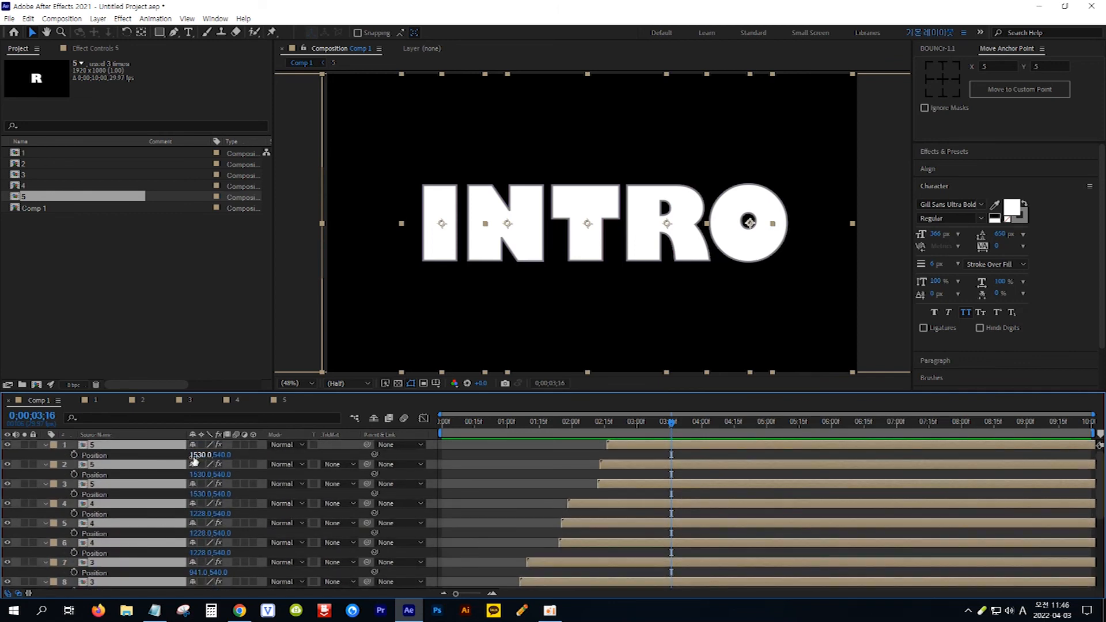
pyautogui.moveTo(199, 454); pyautogui.dragTo(178, 453)
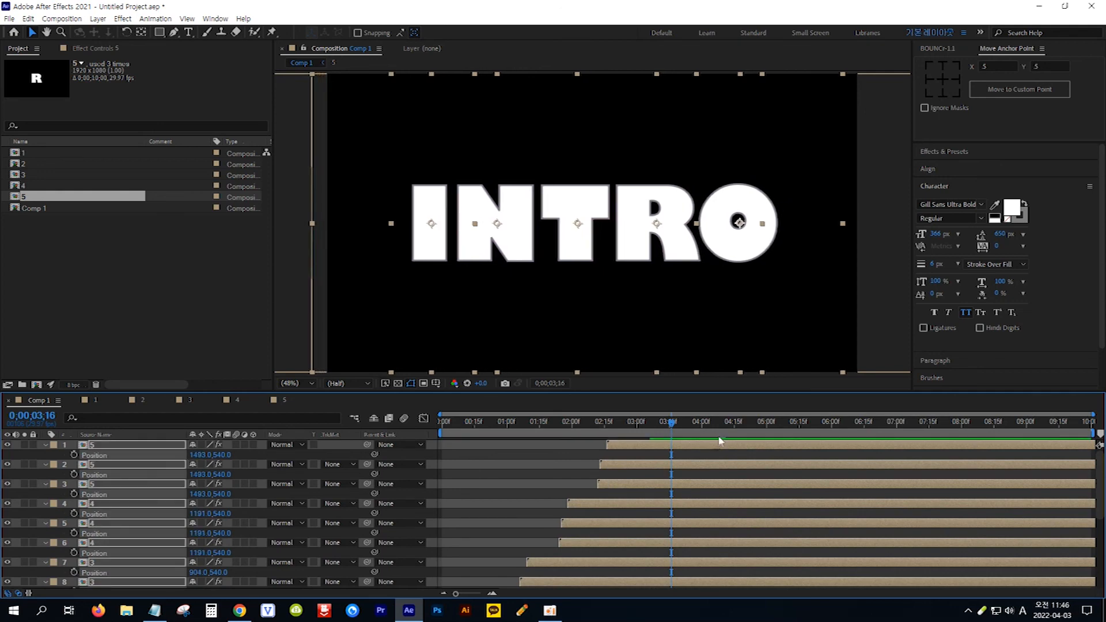
# Step: End the Comp 1 work area at about 0;00;04;15 and preview the animation from the start
pyautogui.press('space')
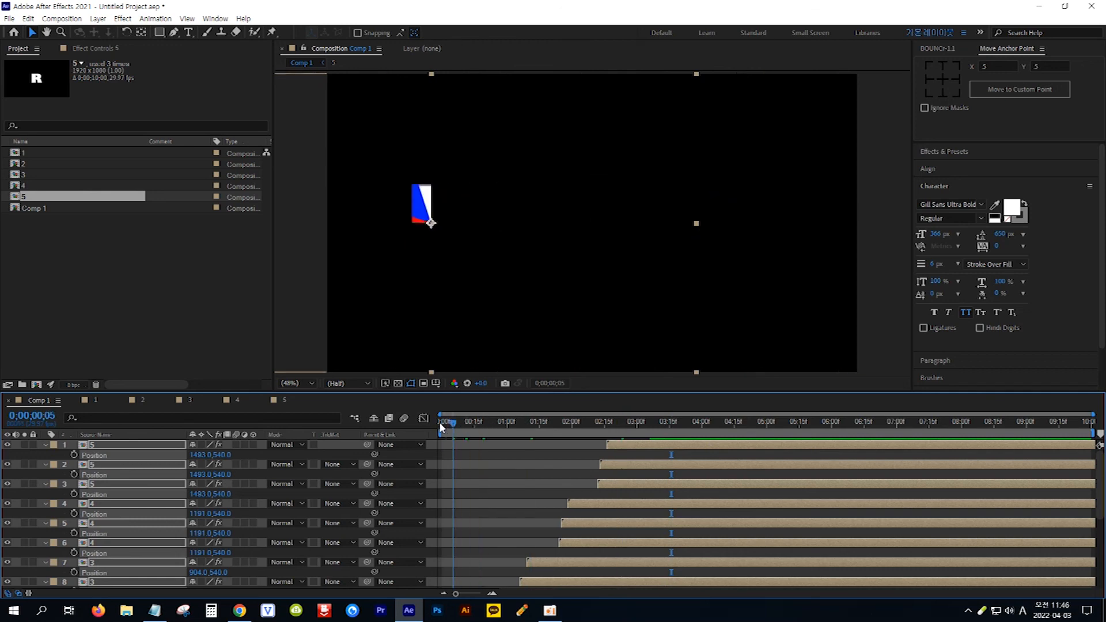
pyautogui.moveTo(505, 428); pyautogui.dragTo(717, 441)
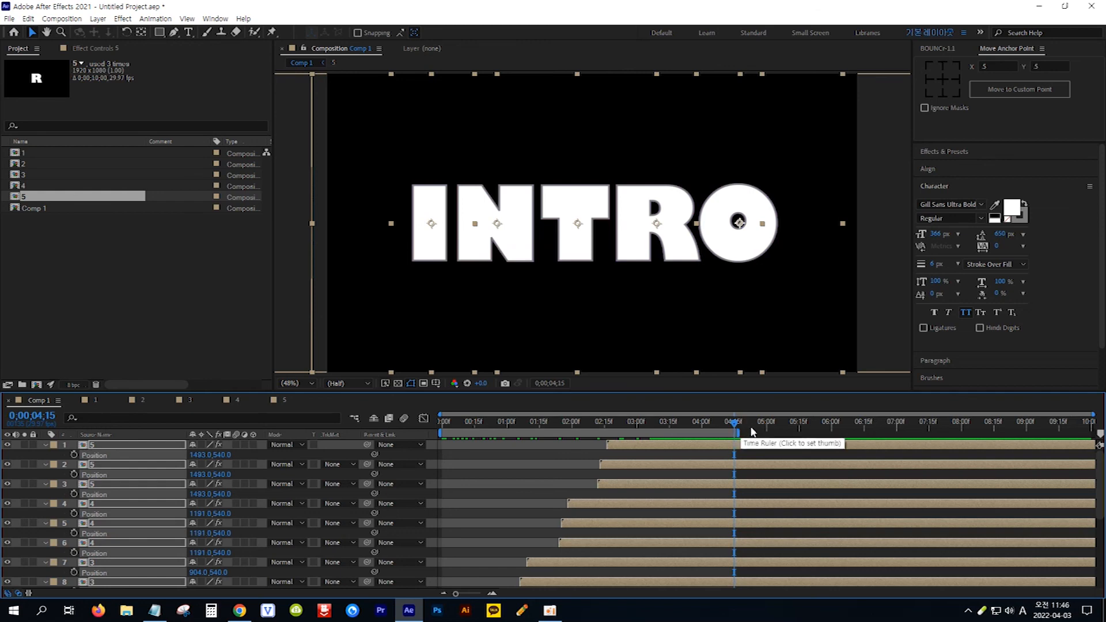
pyautogui.press('Home')
pyautogui.click(175, 448)
pyautogui.press('space')
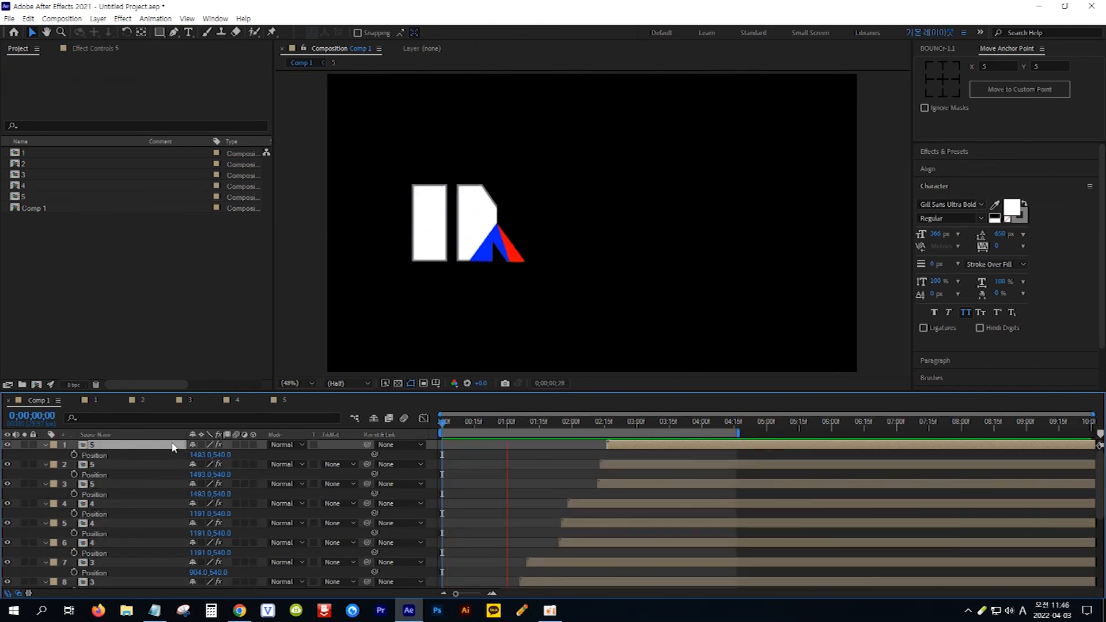